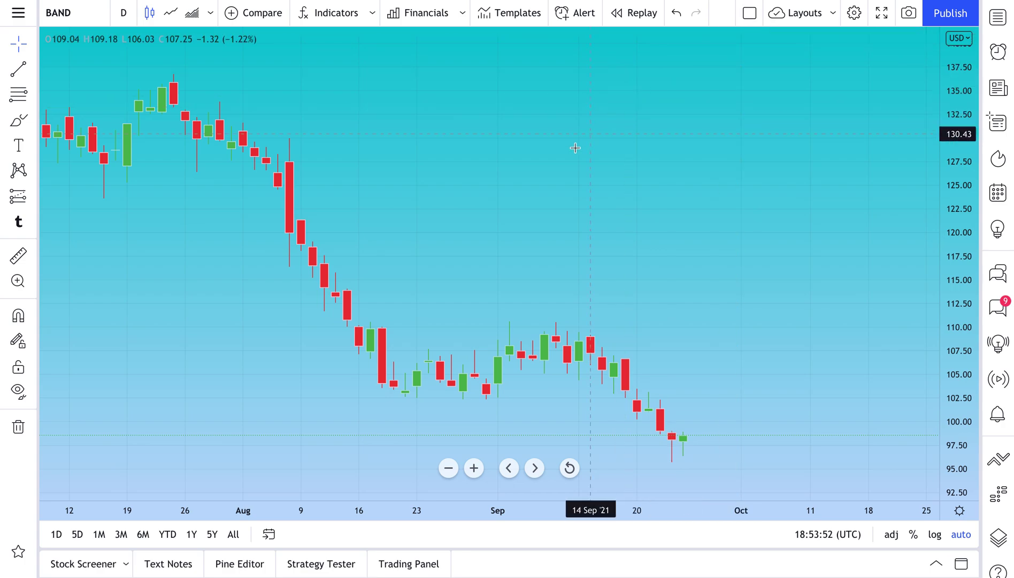
pyautogui.scroll(-2, 568, 149)
pyautogui.scroll(4, 590, 143)
pyautogui.moveTo(467, 175); pyautogui.dragTo(642, 163)
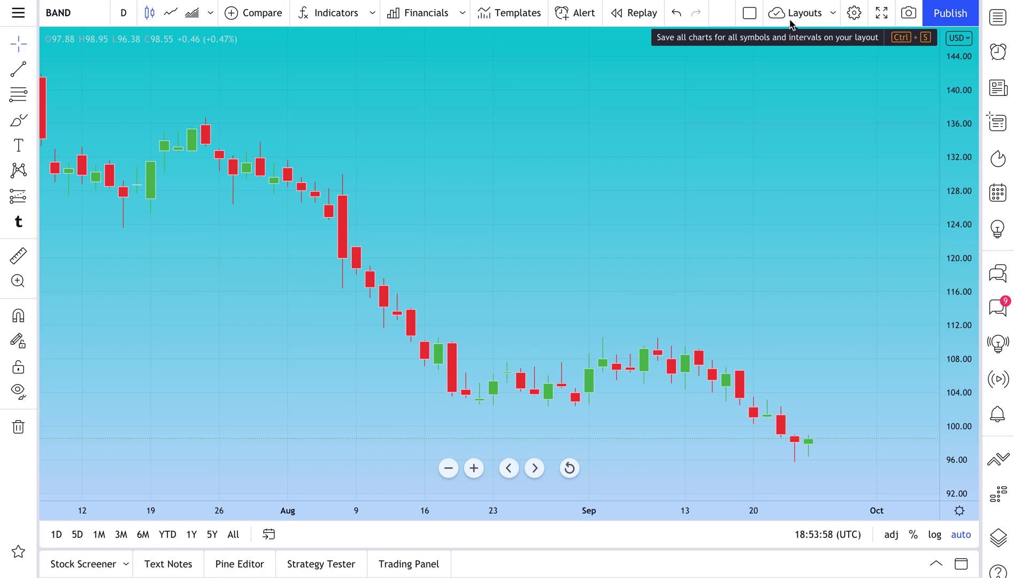
pyautogui.scroll(-5, 605, 162)
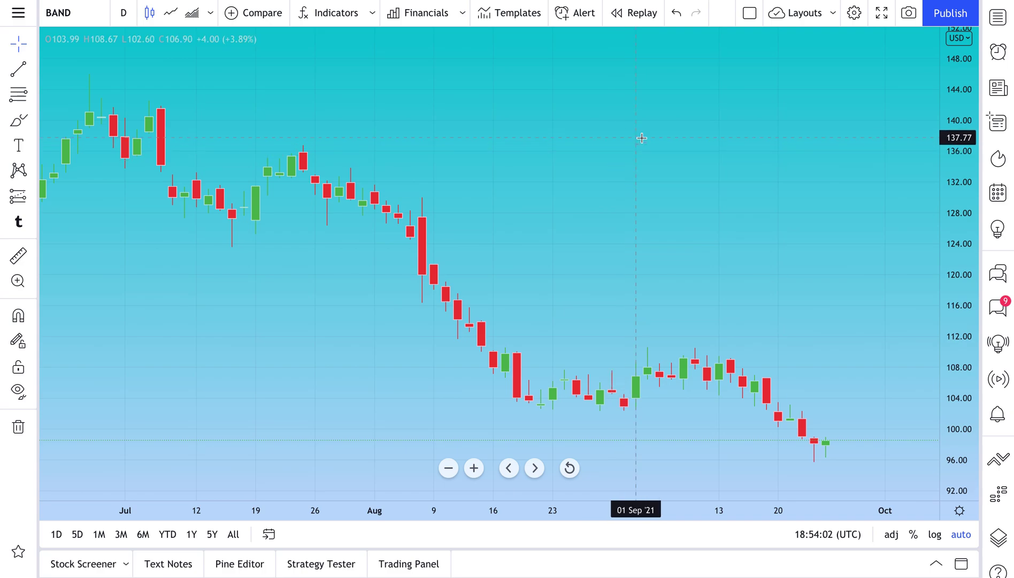
pyautogui.scroll(-1, 639, 176)
pyautogui.scroll(1, 644, 173)
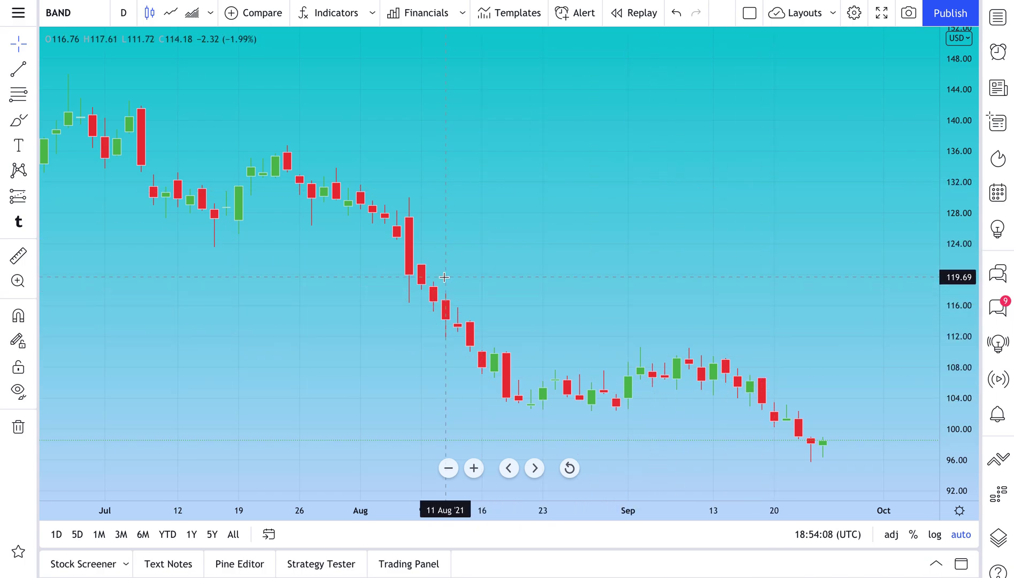
# Step: Set the opacity of the chart's vertical and horizontal grid lines to 0% in the chart's appearance settings
pyautogui.rightClick(462, 94)
pyautogui.click(535, 441)
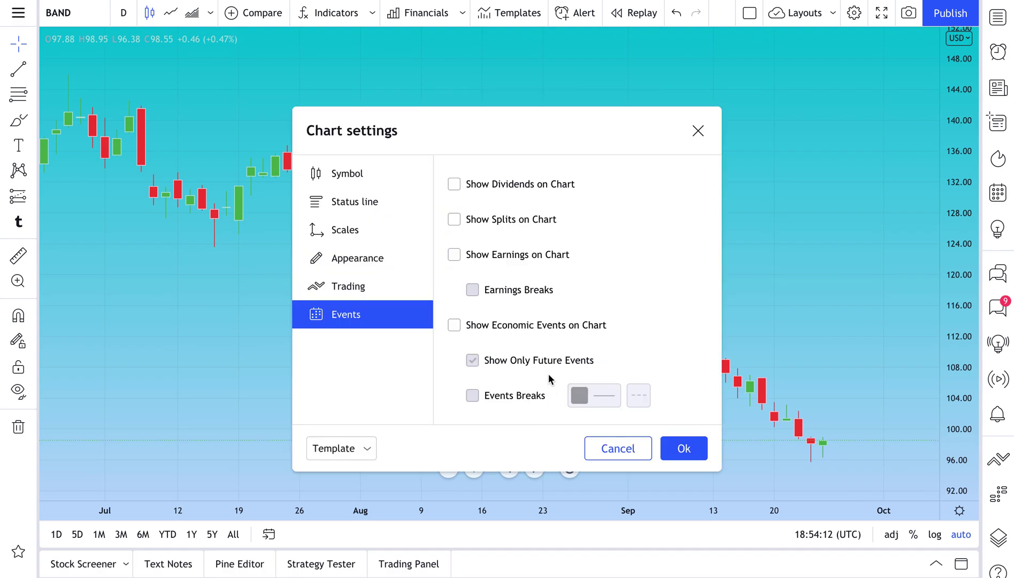
pyautogui.click(366, 258)
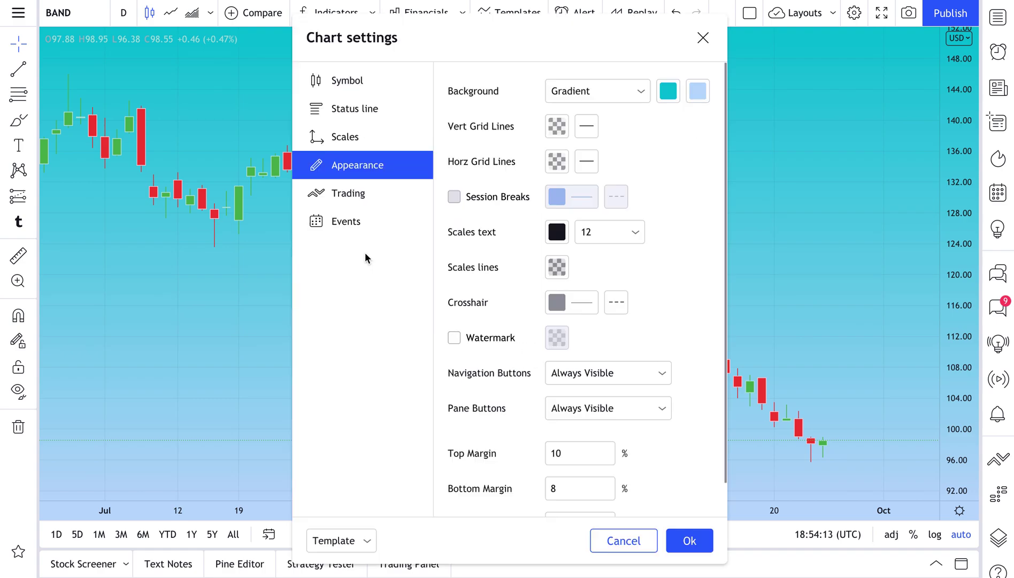
pyautogui.click(557, 130)
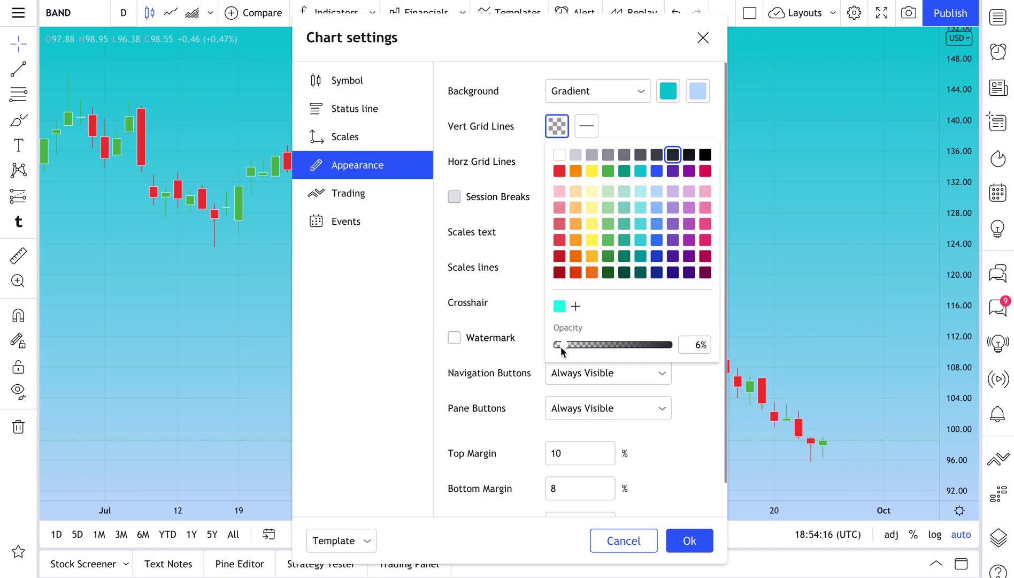
pyautogui.moveTo(562, 347); pyautogui.dragTo(530, 351)
pyautogui.click(599, 140)
pyautogui.click(561, 167)
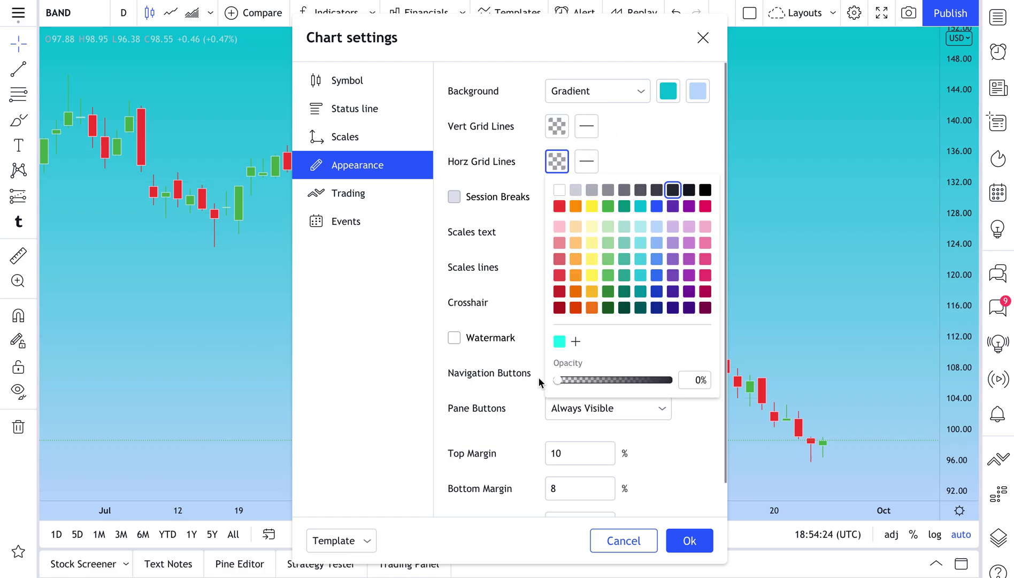
pyautogui.click(669, 143)
pyautogui.click(704, 37)
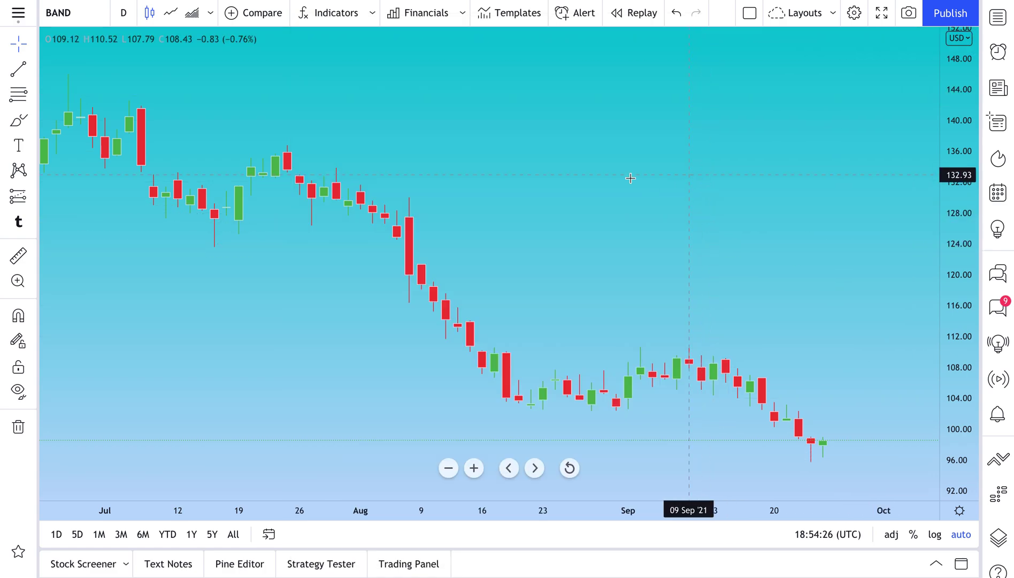
pyautogui.scroll(-2, 575, 222)
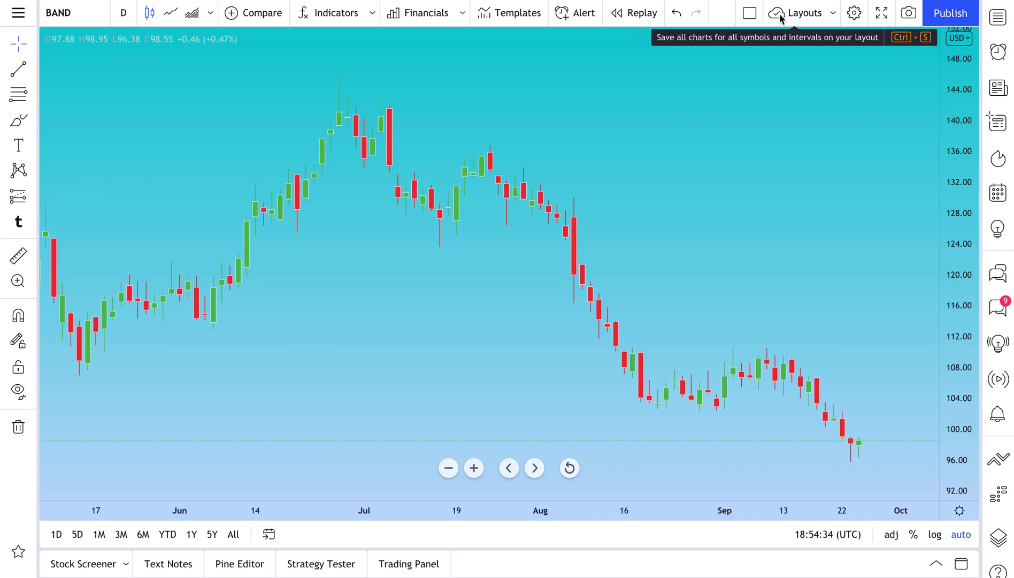
pyautogui.scroll(3, 675, 193)
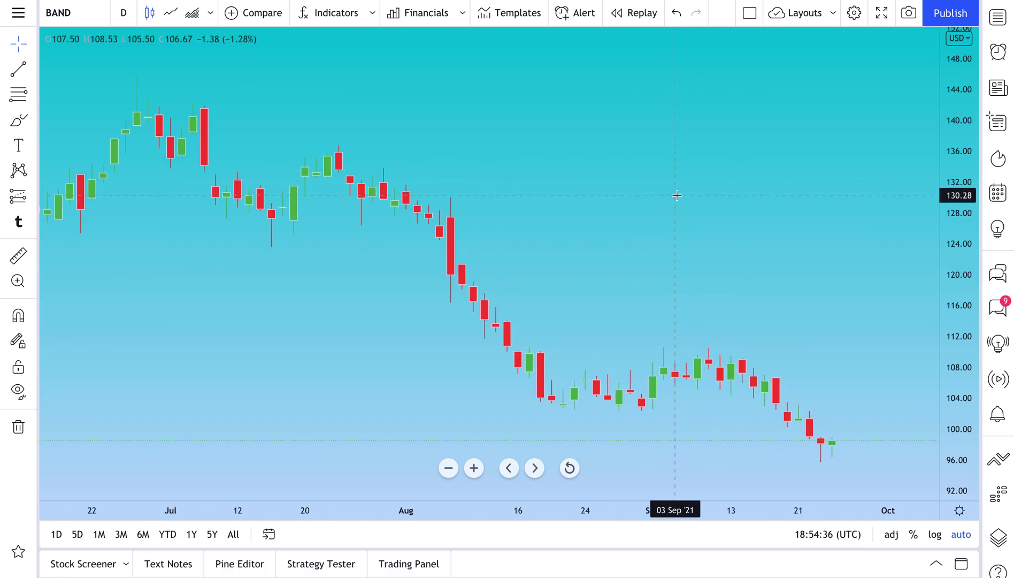
pyautogui.scroll(2, 580, 160)
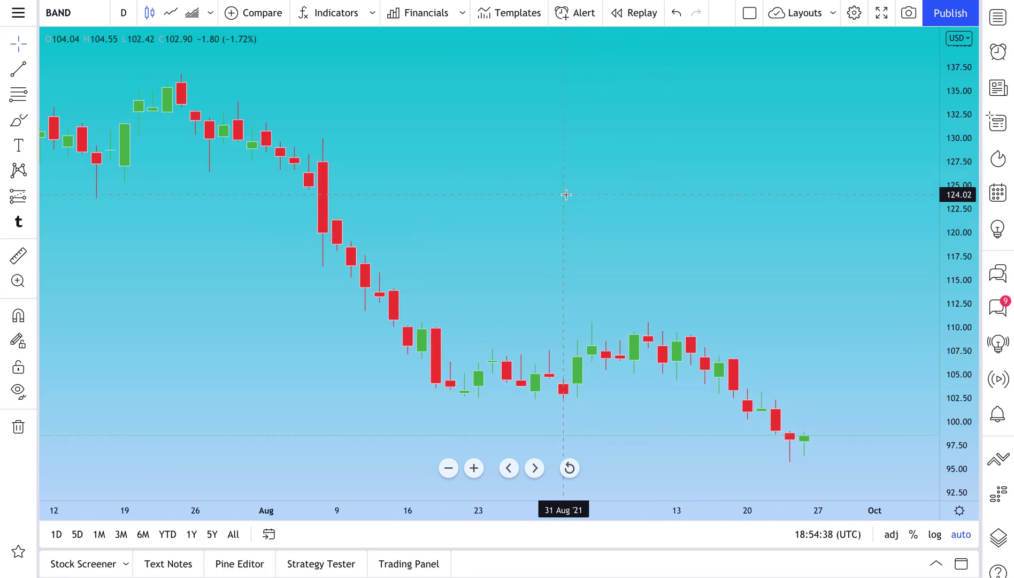
pyautogui.moveTo(560, 194)
pyautogui.mouseDown()
pyautogui.moveTo(658, 186)
pyautogui.moveTo(556, 191)
pyautogui.mouseUp()
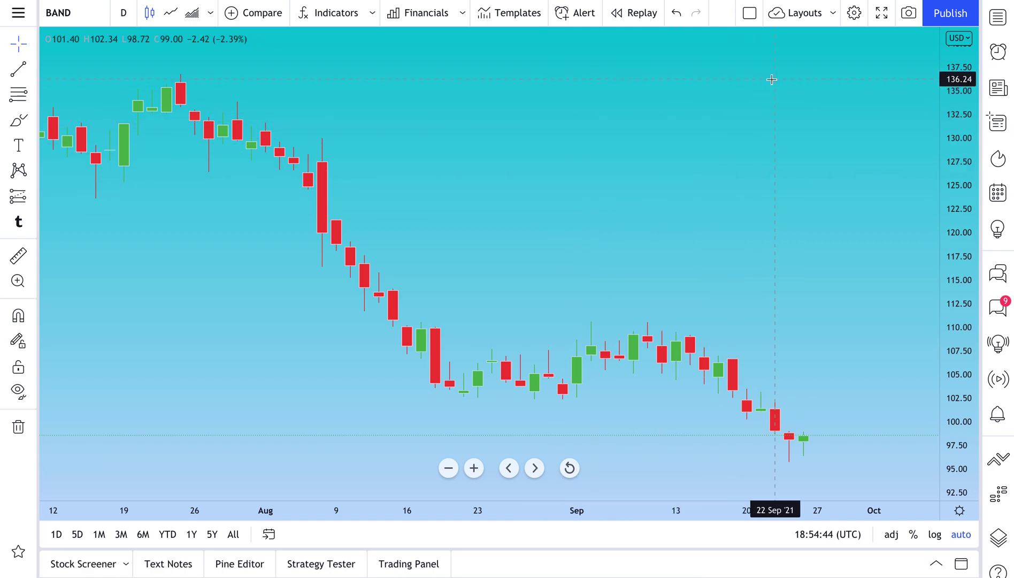
# Step: Rename the current chart layout as Blue Layout
pyautogui.click(833, 14)
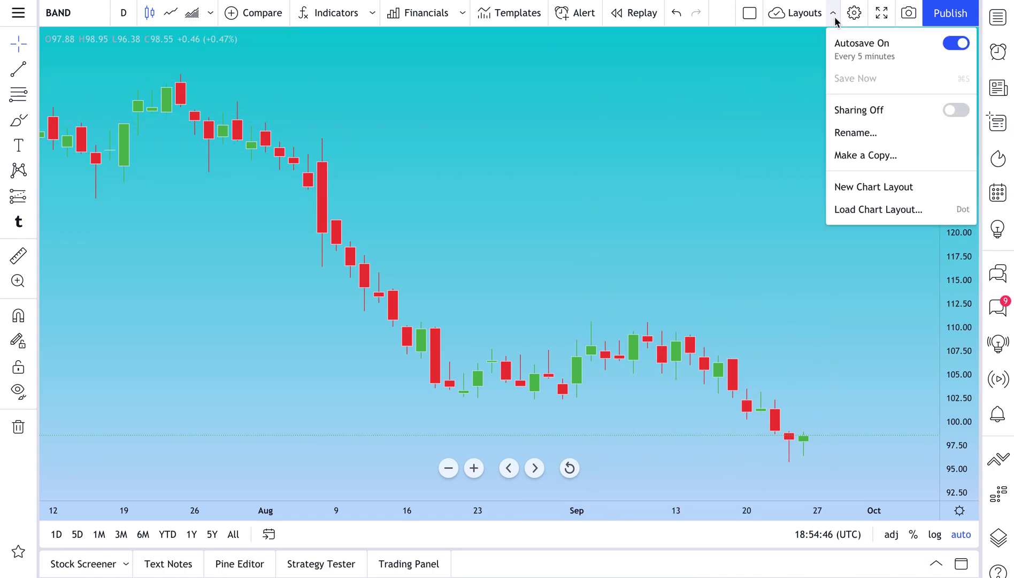
pyautogui.click(854, 133)
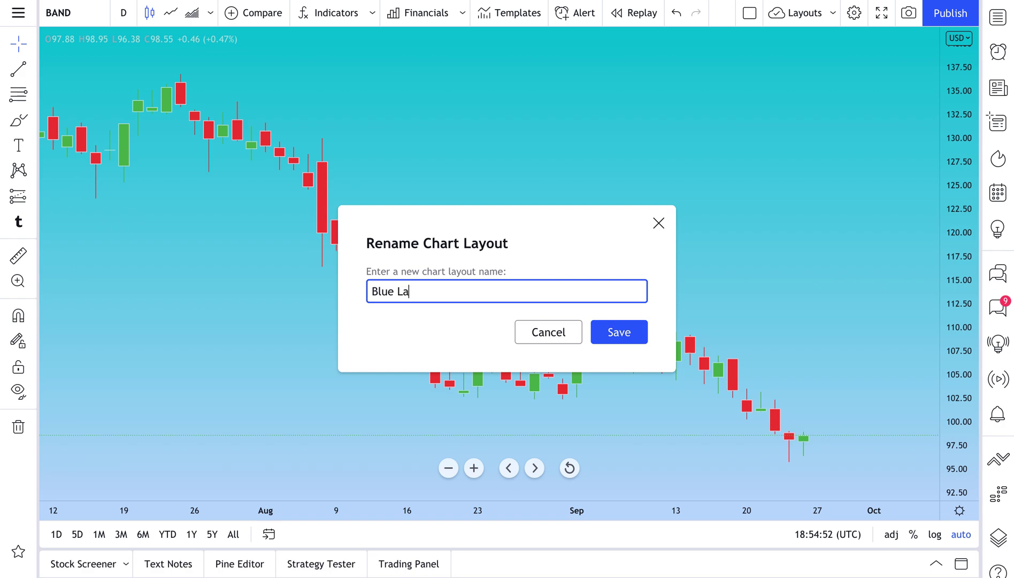
pyautogui.click(639, 336)
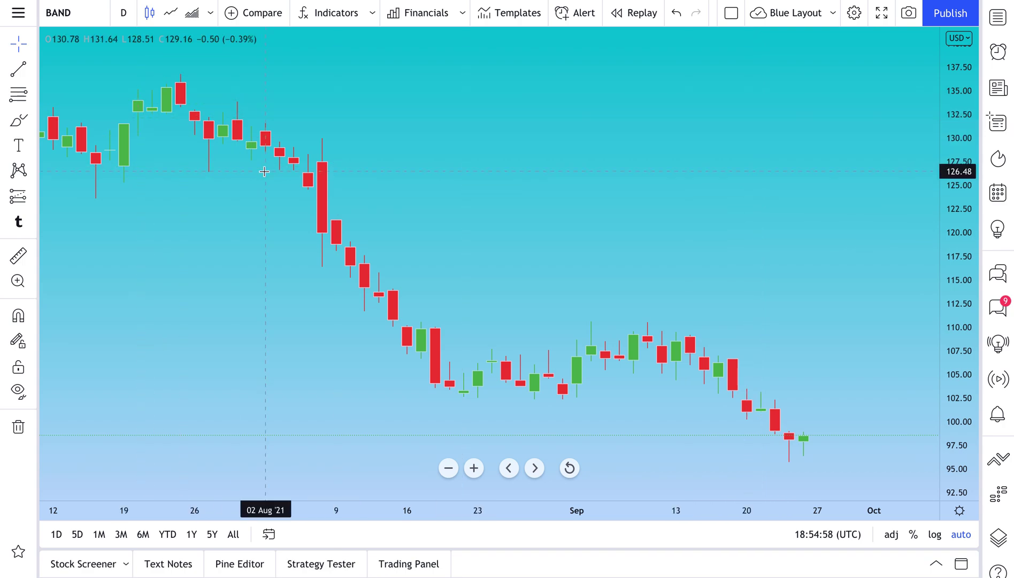
# Step: Change the chart's symbol from the BAND stock to SPY
pyautogui.click(59, 12)
pyautogui.write('SPY')
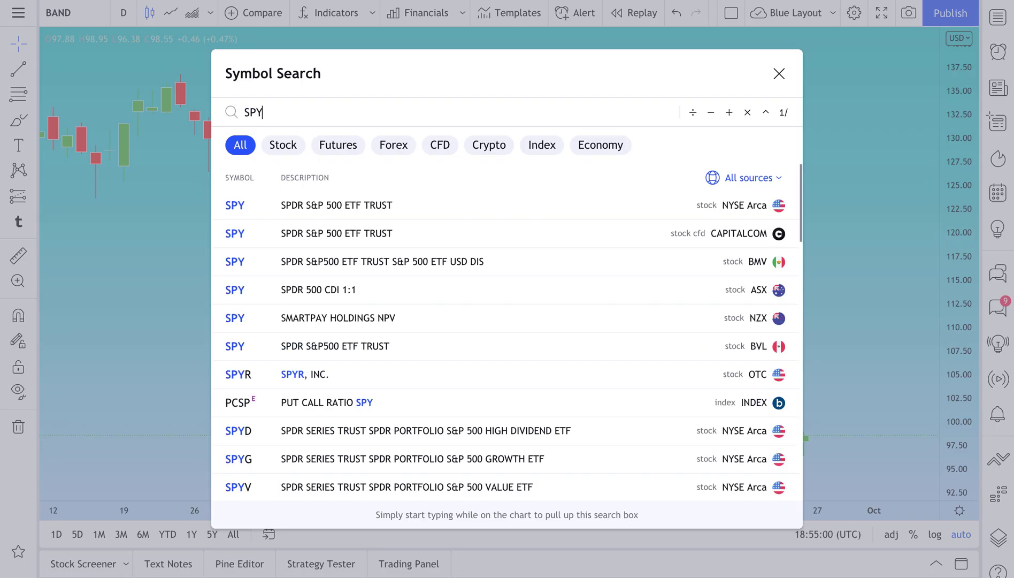
pyautogui.press('Return')
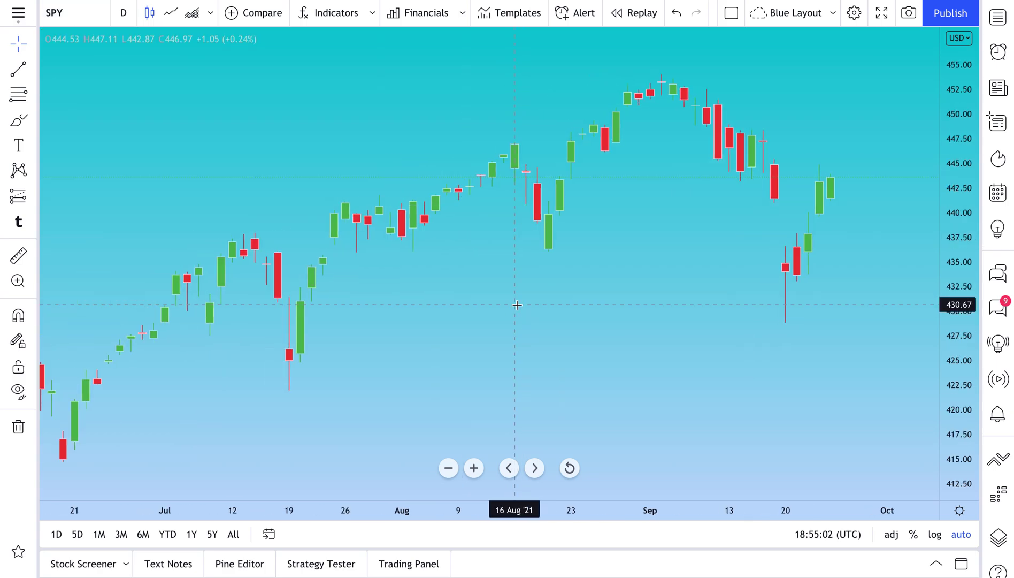
# Step: Switch the chart's symbol to BTCUSD
pyautogui.click(60, 15)
pyautogui.write('BTCUSD')
pyautogui.press('Return')
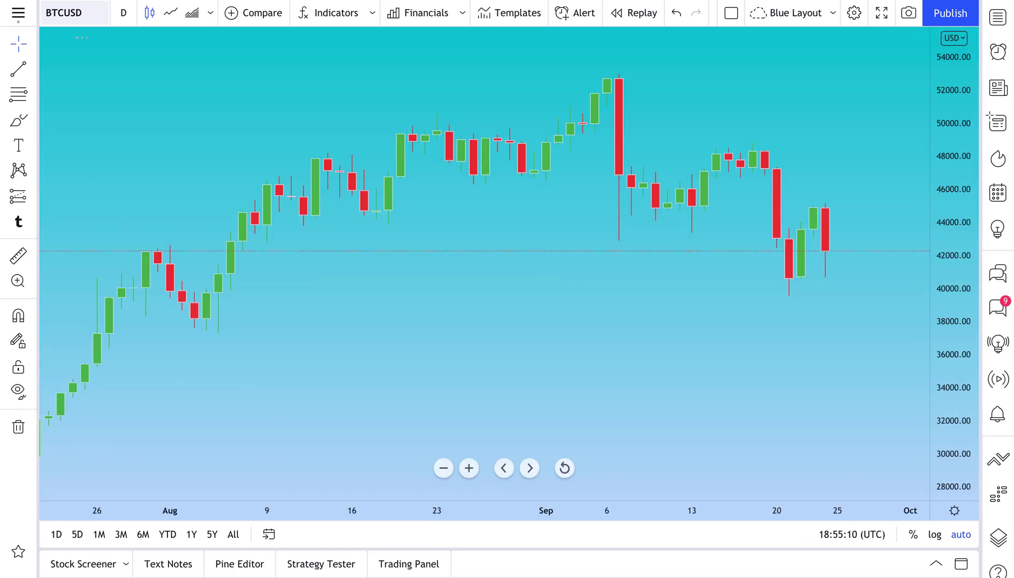
# Step: Search for the symbol GC and chart the continuous futures contract GC1!
pyautogui.click(68, 16)
pyautogui.write('GC')
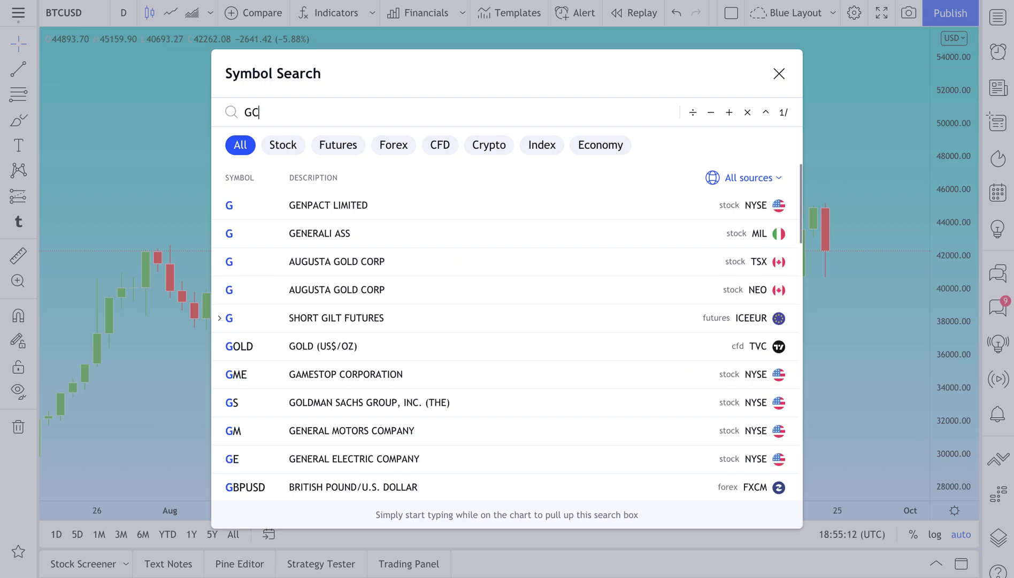
pyautogui.click(295, 204)
pyautogui.click(294, 231)
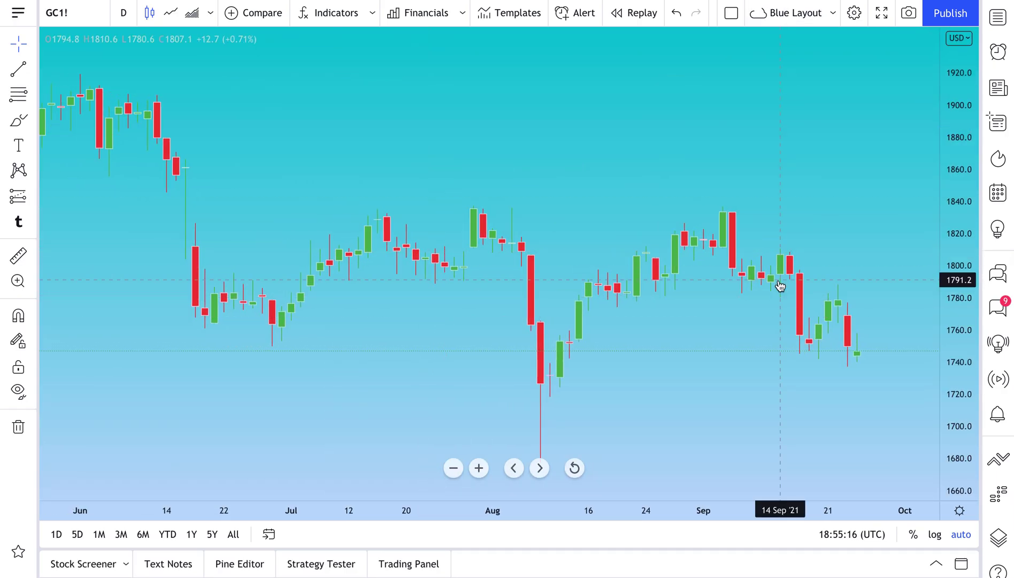
# Step: Look through the saved chart layouts that are available to load
pyautogui.click(833, 16)
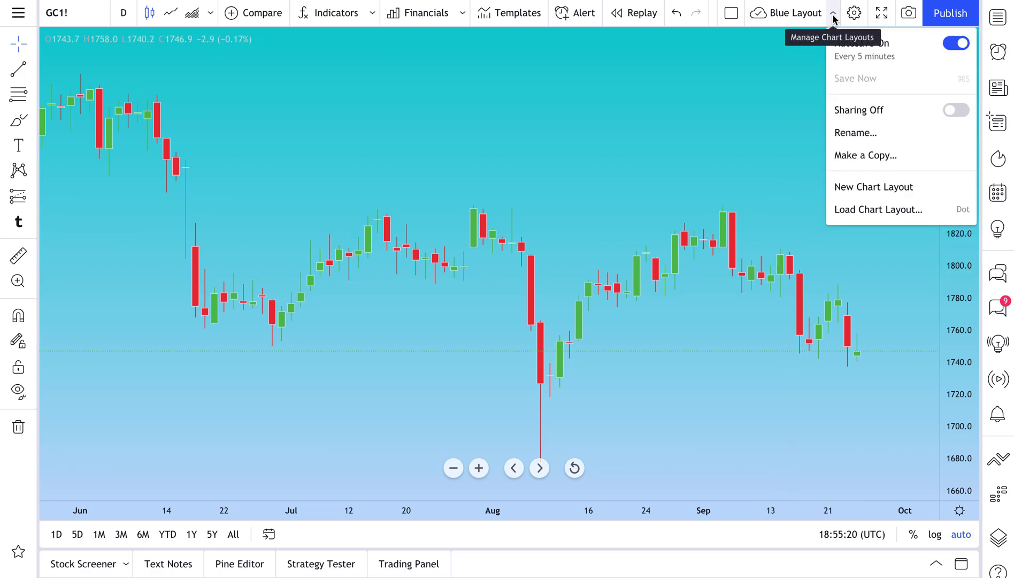
pyautogui.click(866, 213)
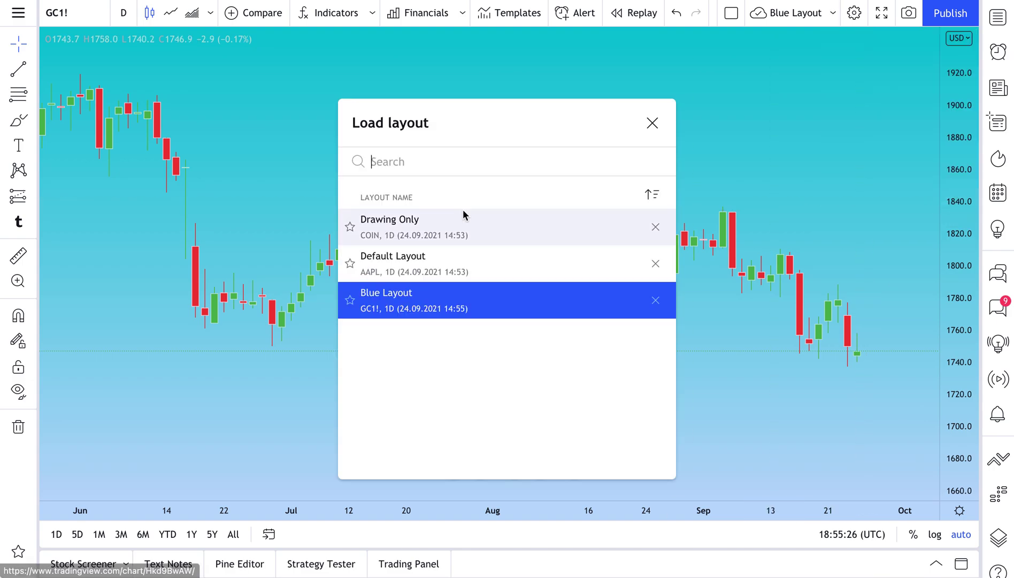
pyautogui.click(434, 231)
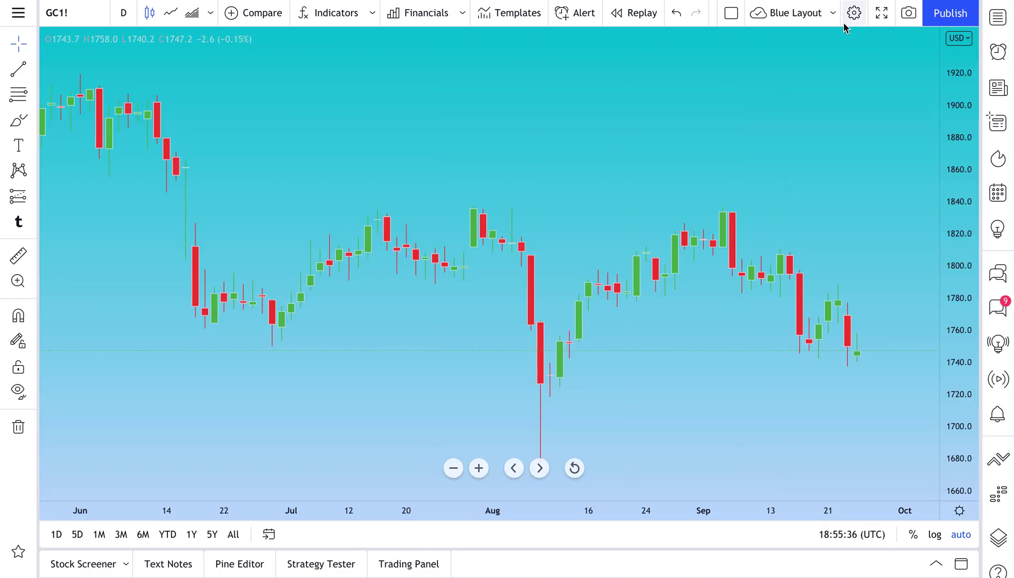
# Step: Load the saved chart layout named Default Layout, which holds the daily AAPL chart
pyautogui.click(832, 16)
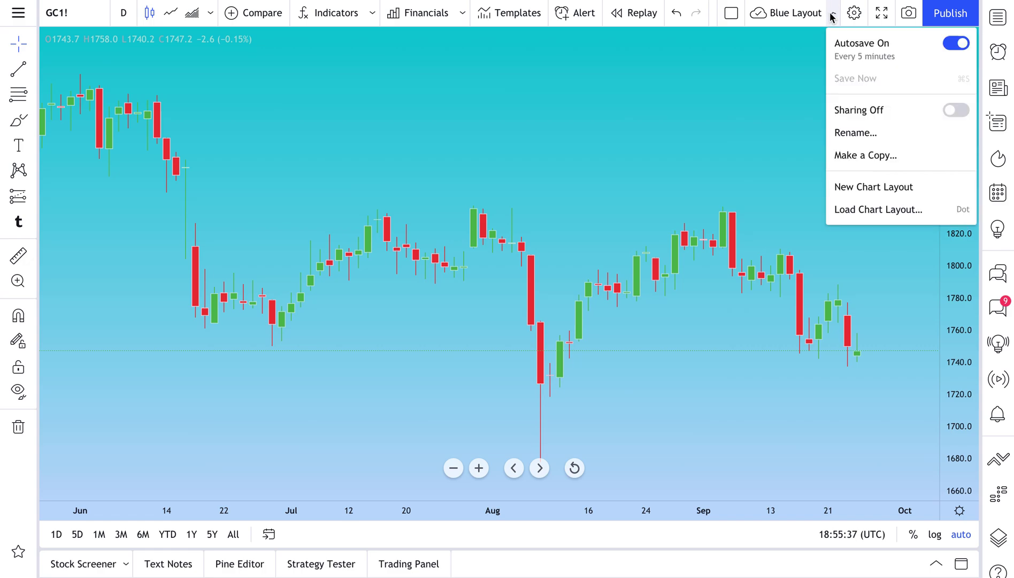
pyautogui.click(869, 209)
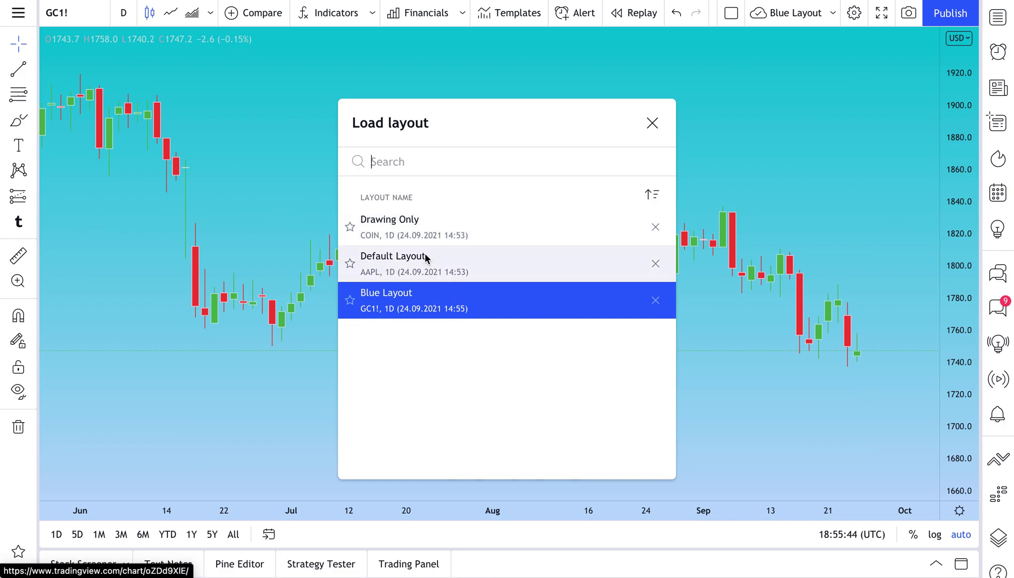
pyautogui.click(395, 272)
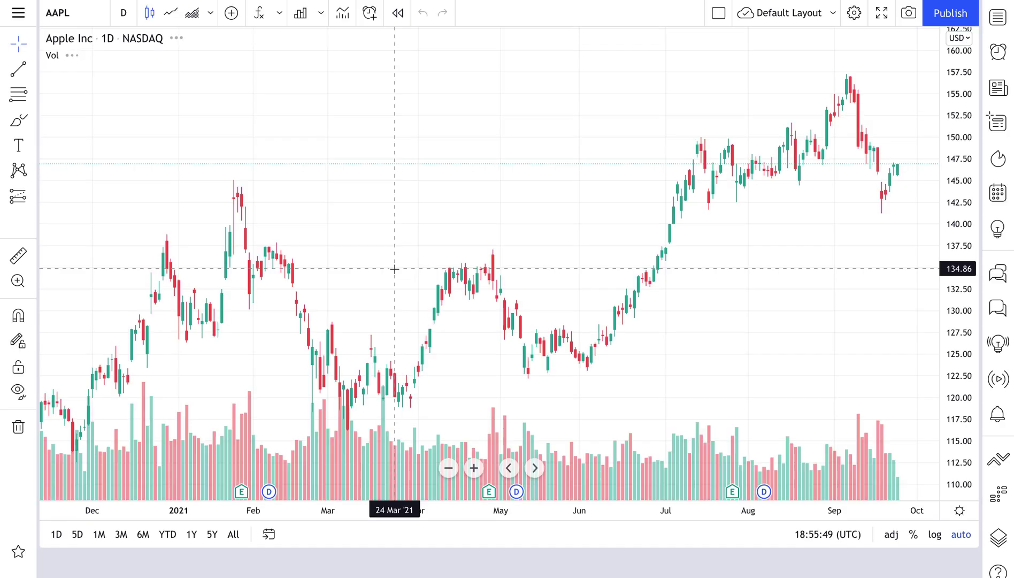
pyautogui.moveTo(495, 190); pyautogui.dragTo(375, 192)
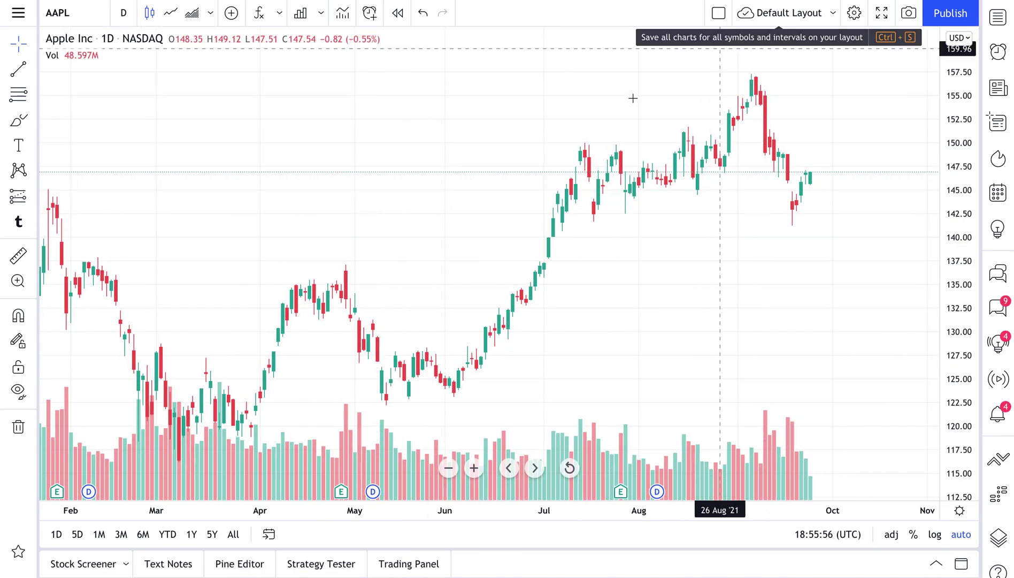
pyautogui.scroll(-1, 606, 325)
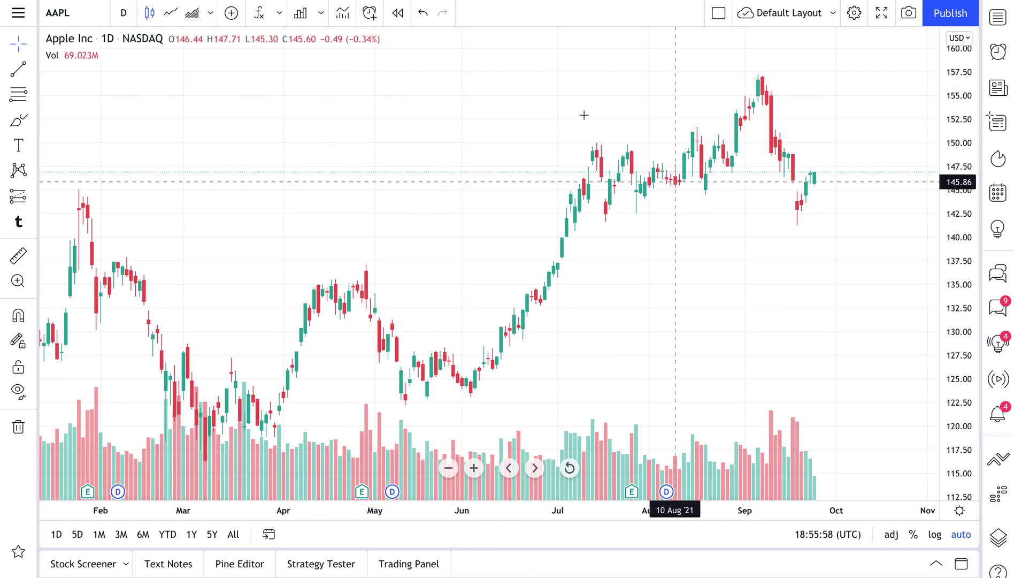
pyautogui.scroll(-1, 504, 283)
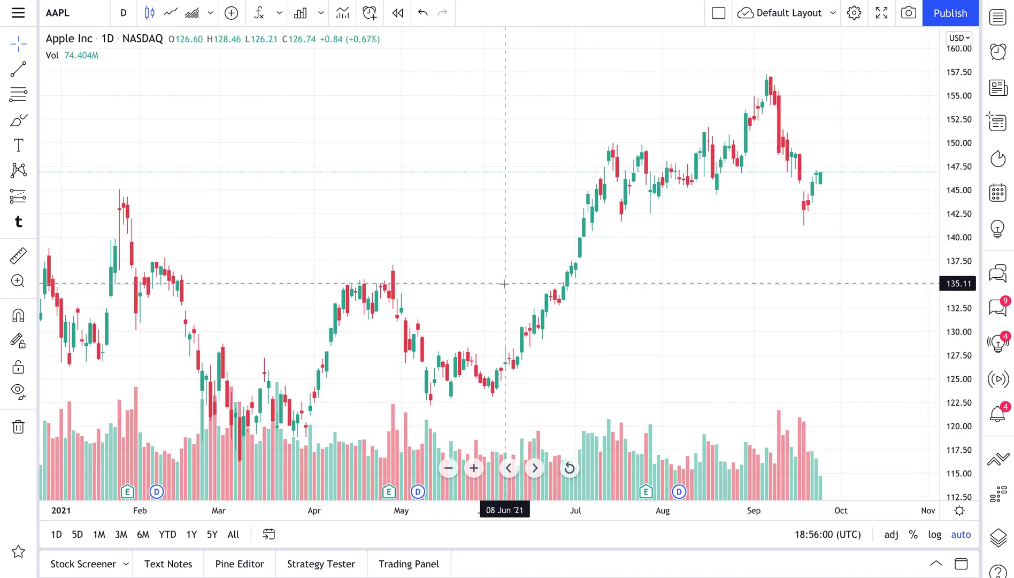
pyautogui.scroll(-2, 504, 283)
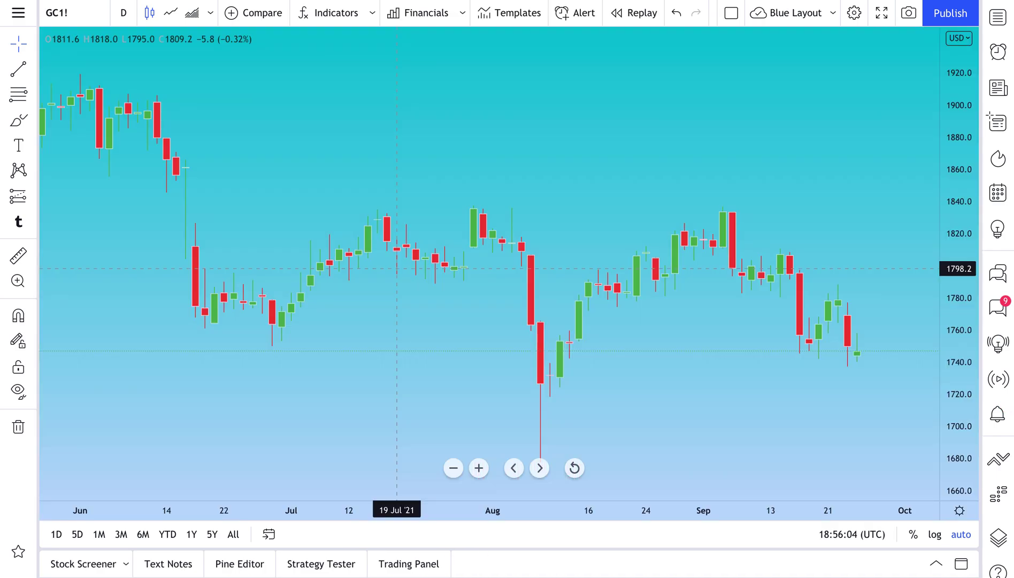
# Step: From Blue Layout, load the saved chart layout named Drawing Only, which holds the COIN chart
pyautogui.click(833, 13)
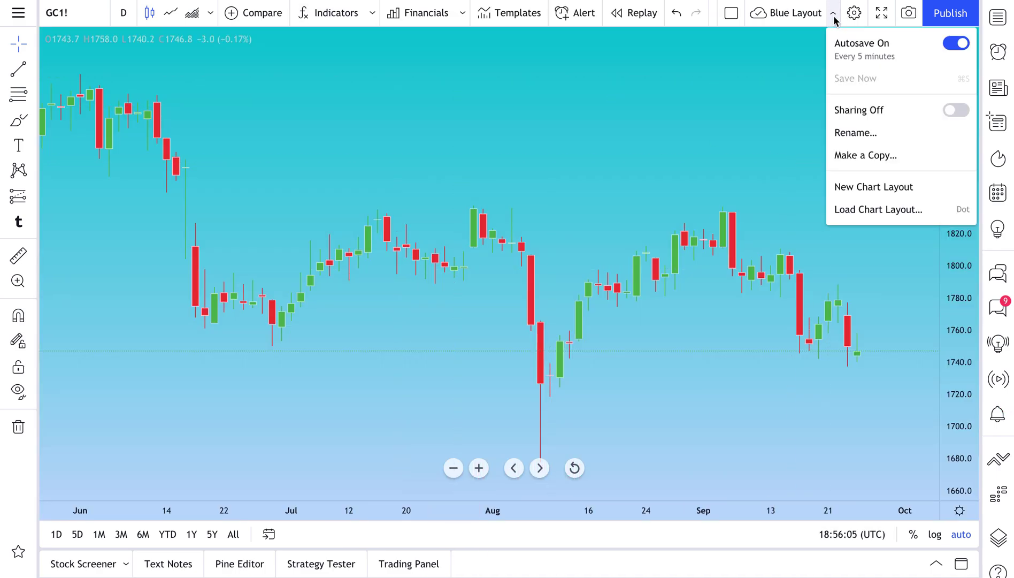
pyautogui.click(869, 208)
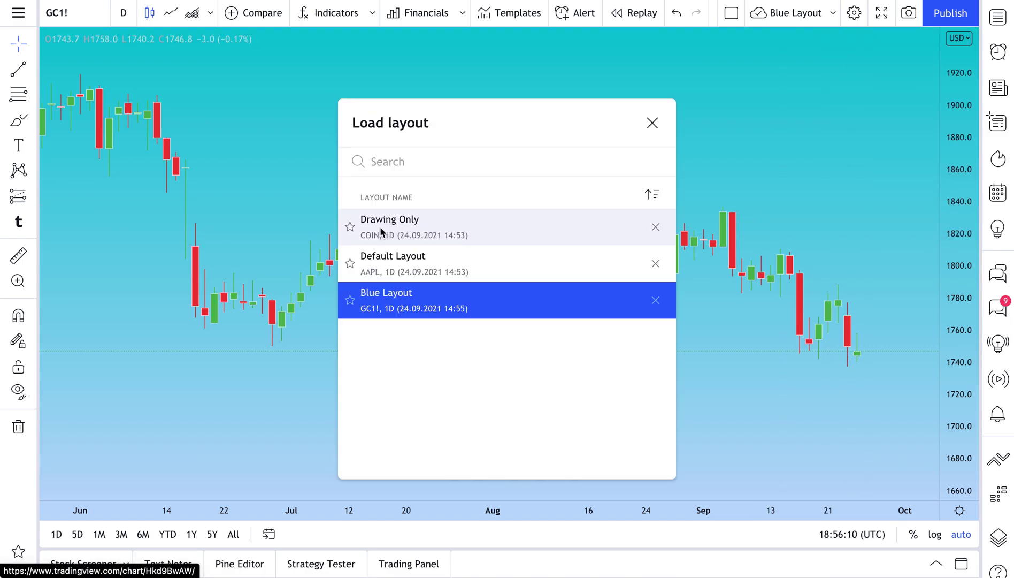
pyautogui.click(418, 230)
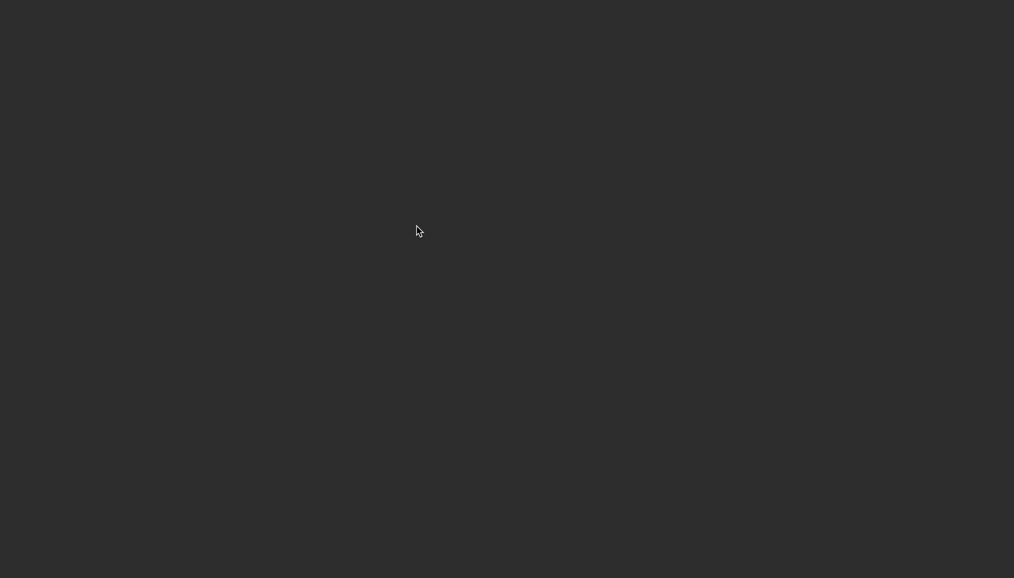
pyautogui.scroll(2, 562, 320)
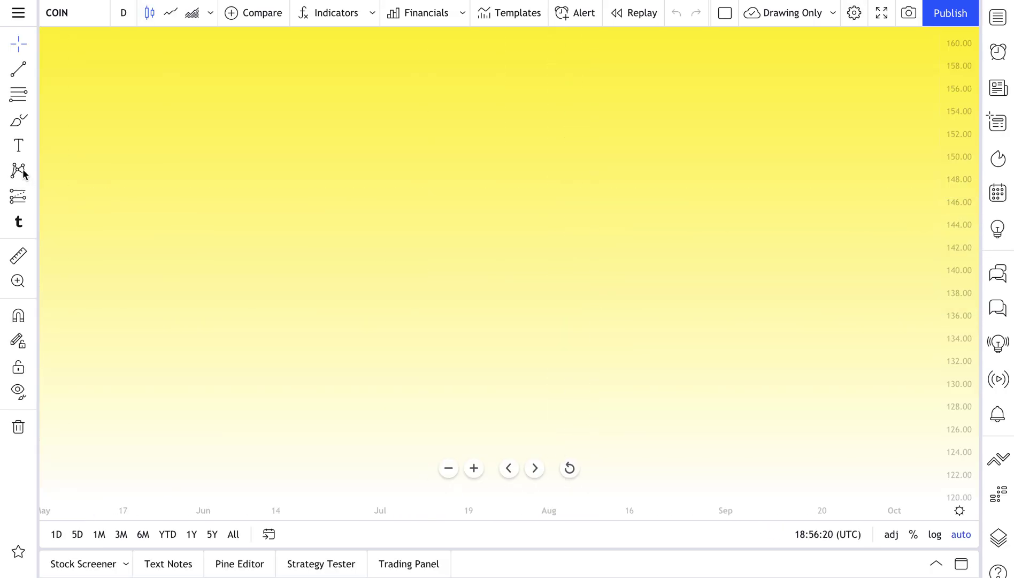
# Step: Draw a freehand circle in the upper part of the chart with the Brush and a line running from it down to the right
pyautogui.click(19, 120)
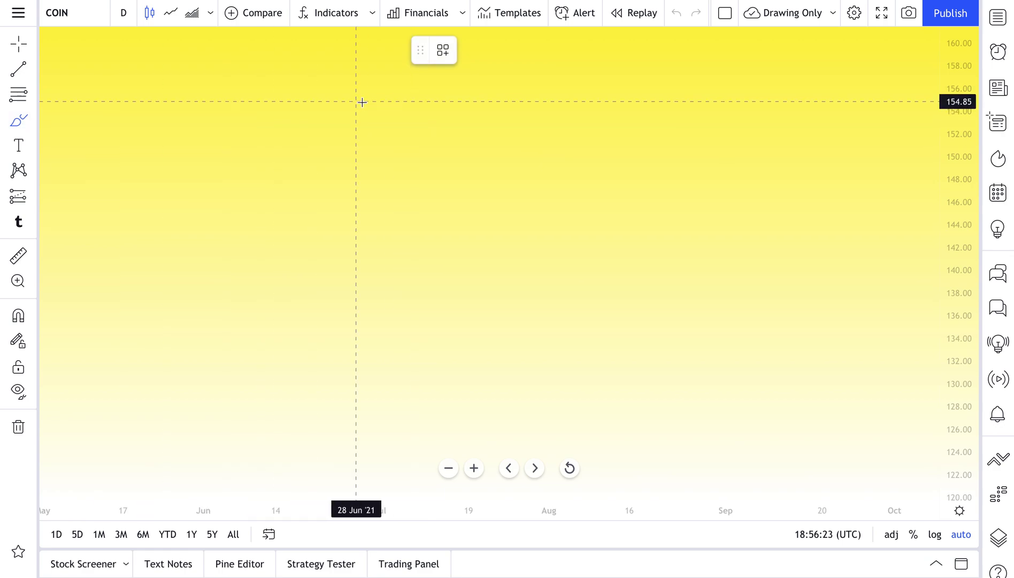
pyautogui.moveTo(259, 84)
pyautogui.mouseDown()
pyautogui.moveTo(228, 196)
pyautogui.moveTo(270, 68)
pyautogui.mouseUp()
pyautogui.moveTo(381, 168)
pyautogui.mouseDown()
pyautogui.moveTo(412, 170)
pyautogui.moveTo(668, 292)
pyautogui.mouseUp()
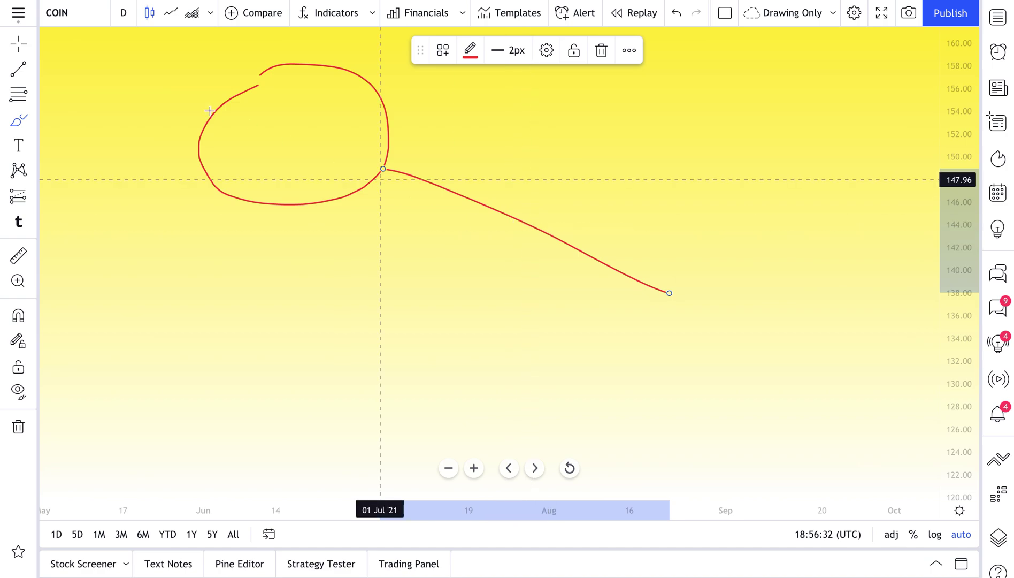
# Step: Add a text label reading "Workflow" and position it inside the freehand circle
pyautogui.click(19, 145)
pyautogui.click(291, 146)
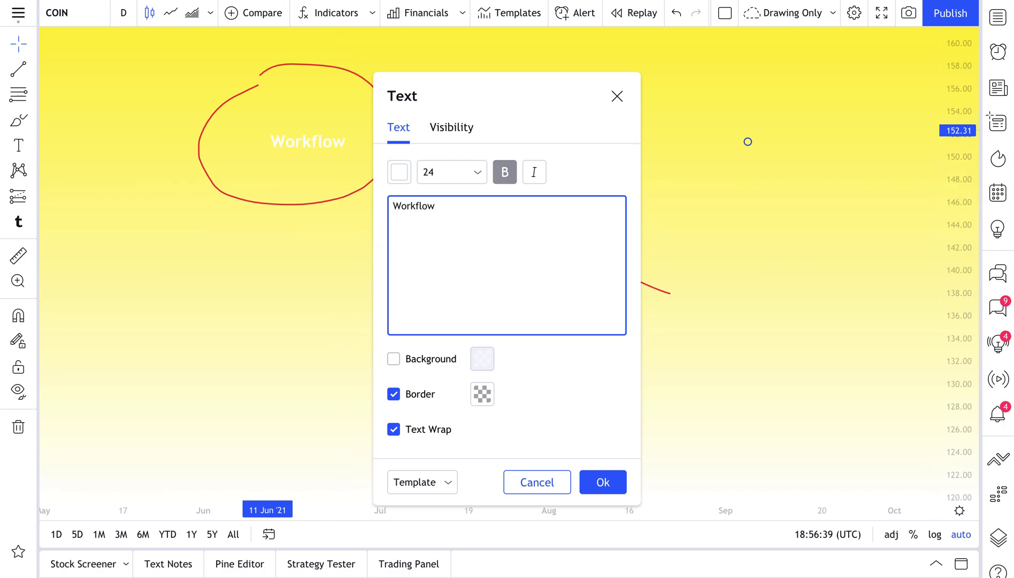
pyautogui.click(603, 481)
pyautogui.moveTo(309, 148)
pyautogui.mouseDown()
pyautogui.moveTo(285, 141)
pyautogui.moveTo(293, 146)
pyautogui.mouseUp()
# Step: Change the label to "Trader" with "Workflow!" two lines below, and reposition it inside the circle
pyautogui.doubleClick(294, 146)
pyautogui.write('Trader')
pyautogui.press('Return')
pyautogui.press('Return')
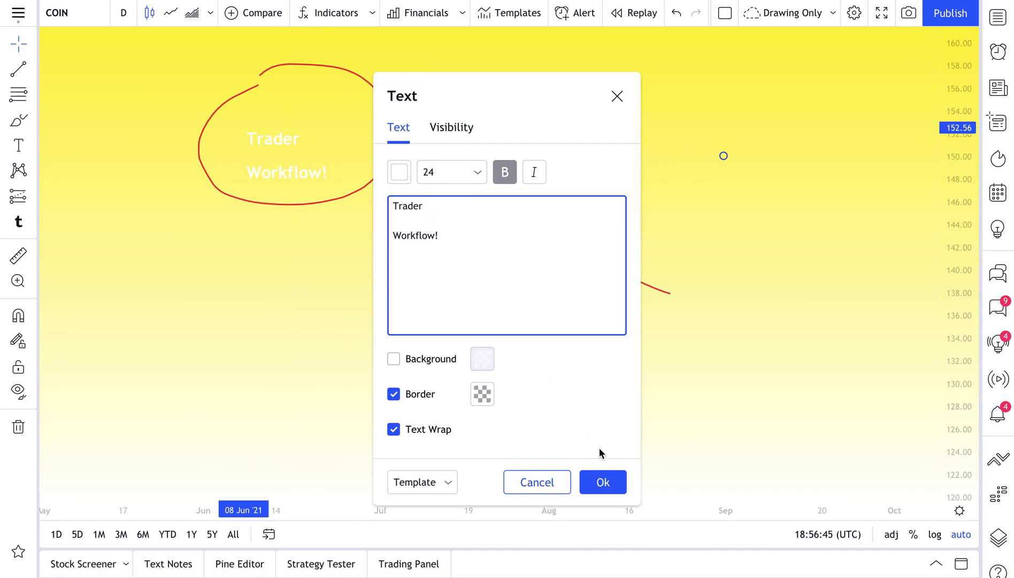
pyautogui.click(602, 482)
pyautogui.moveTo(287, 179); pyautogui.dragTo(294, 163)
# Step: Brush a circle at the end of the existing line, plus an oval below and a circle upper left, each connected to the centre circle
pyautogui.click(391, 271)
pyautogui.moveTo(391, 270); pyautogui.dragTo(463, 281)
pyautogui.click(18, 118)
pyautogui.moveTo(765, 251)
pyautogui.mouseDown()
pyautogui.moveTo(703, 326)
pyautogui.moveTo(807, 254)
pyautogui.moveTo(758, 246)
pyautogui.mouseUp()
pyautogui.moveTo(323, 206)
pyautogui.mouseDown()
pyautogui.moveTo(268, 319)
pyautogui.moveTo(337, 333)
pyautogui.moveTo(249, 321)
pyautogui.mouseUp()
pyautogui.moveTo(161, 108); pyautogui.dragTo(99, 93)
pyautogui.moveTo(80, 59)
pyautogui.mouseDown()
pyautogui.moveTo(43, 120)
pyautogui.moveTo(90, 61)
pyautogui.moveTo(75, 63)
pyautogui.mouseUp()
# Step: Add a text label reading "Moving Averages!" and position it over the circle at the lower right
pyautogui.click(18, 145)
pyautogui.click(751, 316)
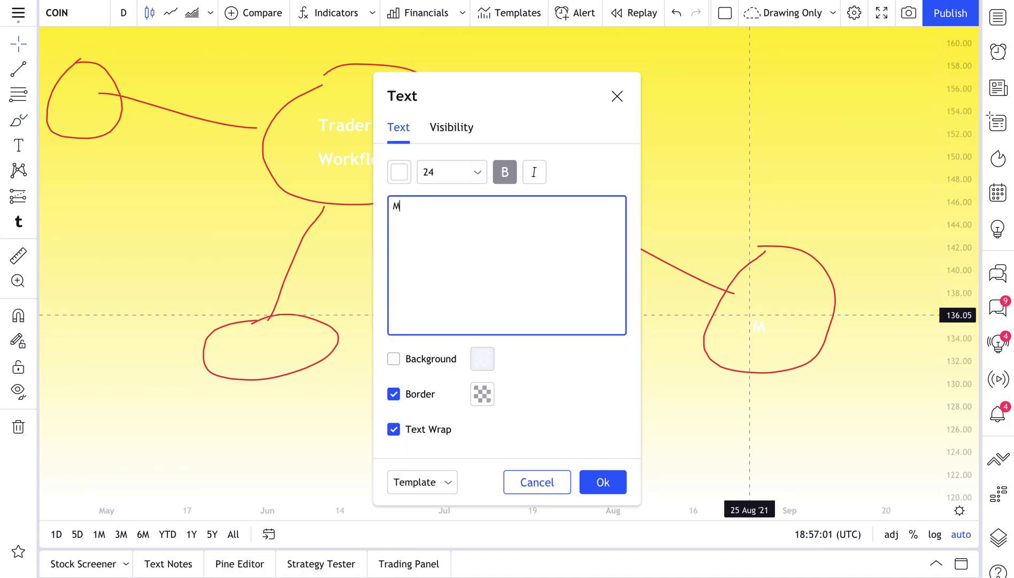
pyautogui.write('s!')
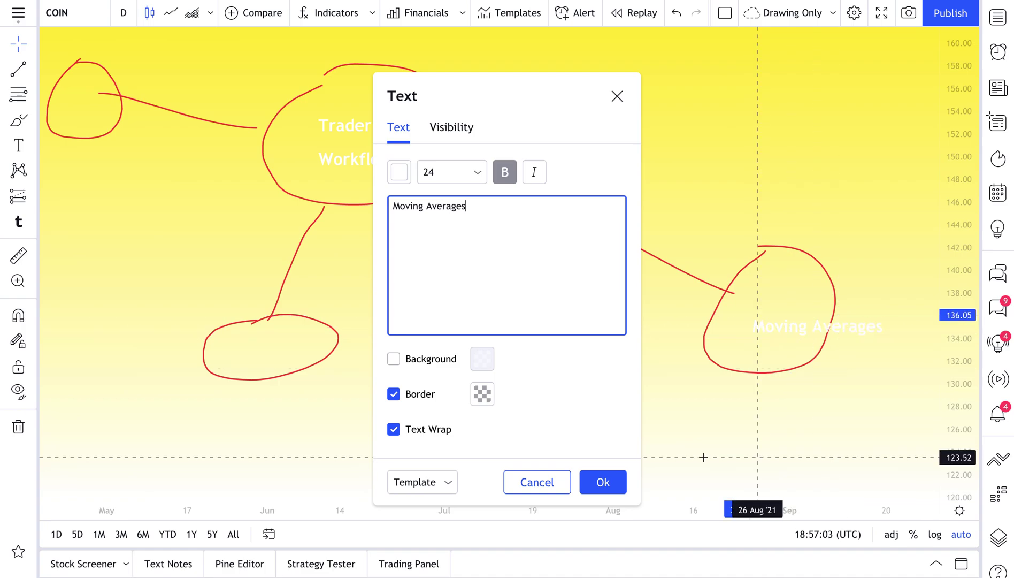
pyautogui.click(603, 481)
pyautogui.moveTo(797, 334); pyautogui.dragTo(765, 323)
pyautogui.moveTo(444, 313); pyautogui.dragTo(518, 324)
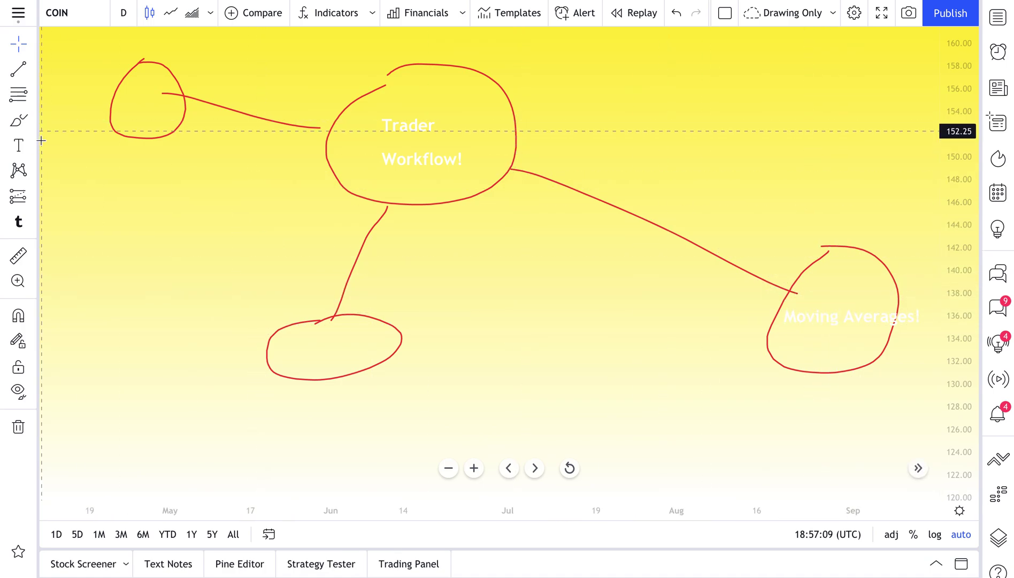
# Step: Add a text label reading "Bollinger Bands" and position it inside the oval below the centre circle
pyautogui.click(18, 145)
pyautogui.click(313, 344)
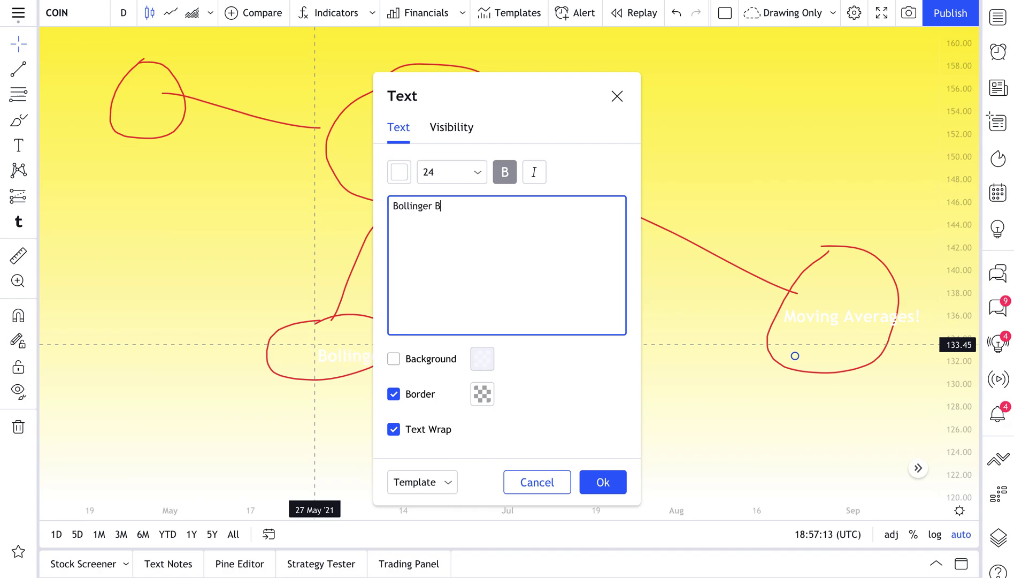
pyautogui.write('Bollinger Bands')
pyautogui.click(603, 482)
pyautogui.moveTo(367, 358); pyautogui.dragTo(309, 351)
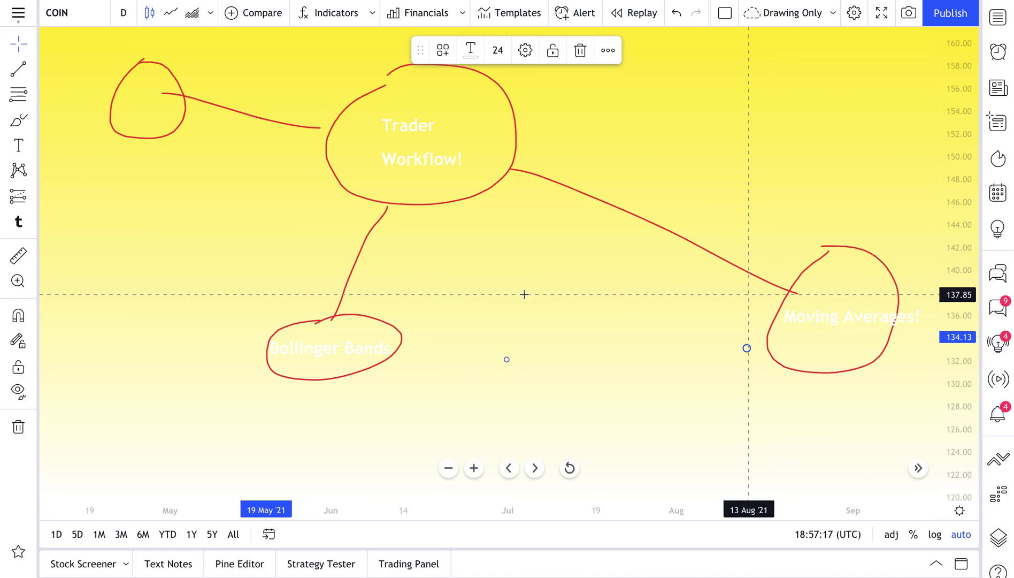
# Step: Set the second colour of the chart's gradient background to yellow
pyautogui.rightClick(506, 261)
pyautogui.click(544, 550)
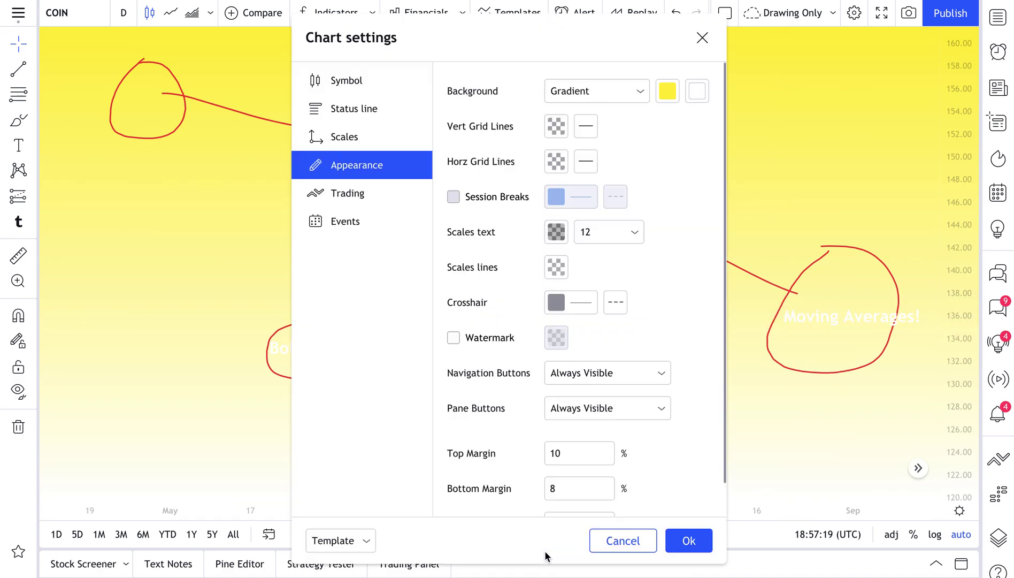
pyautogui.click(697, 92)
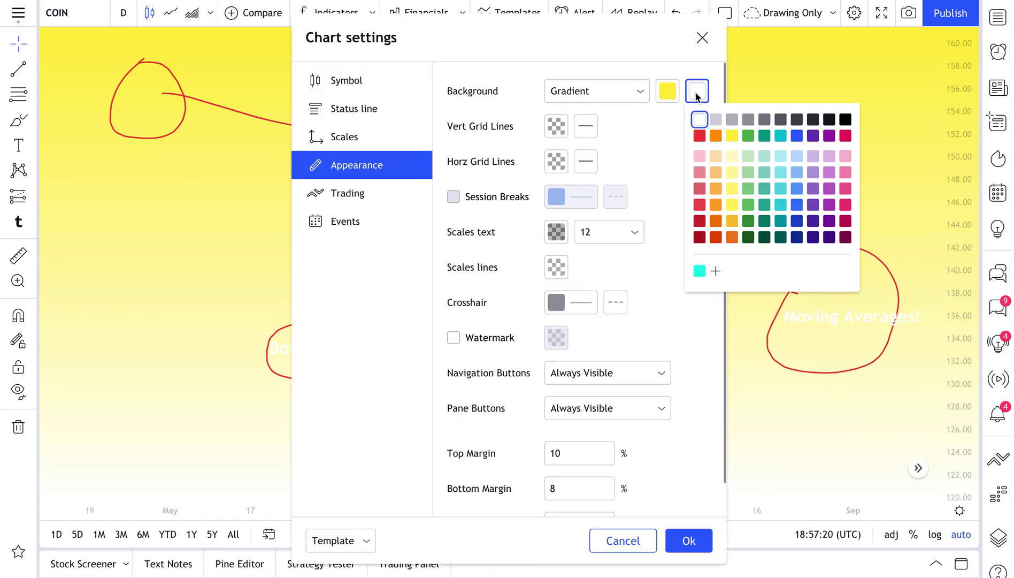
pyautogui.click(733, 137)
pyautogui.click(702, 37)
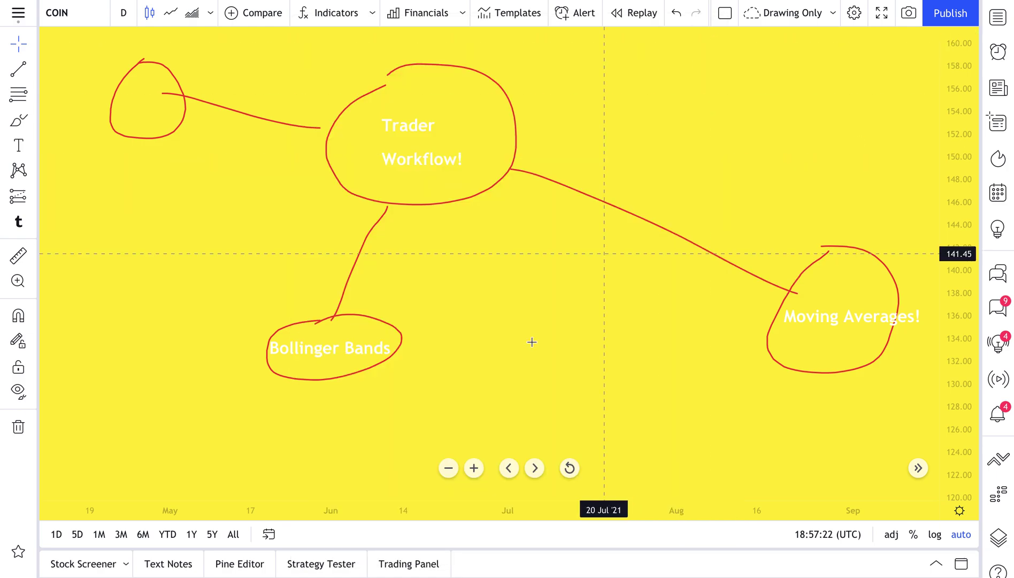
# Step: Add text below the oval: "Step 1 - Only buy at the bottom of the bands", "Step 2 - Always check the length", "Step 3"
pyautogui.click(18, 145)
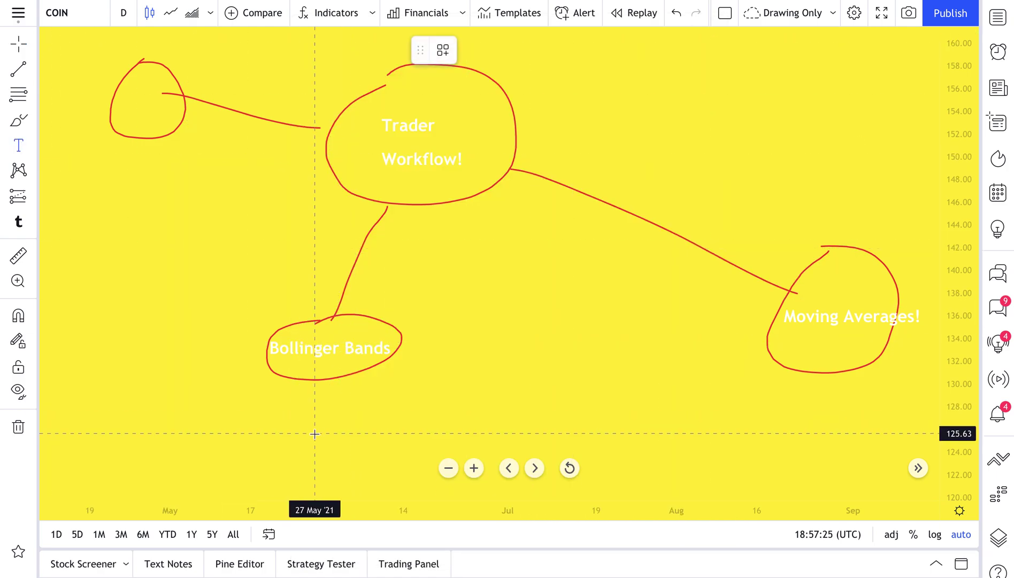
pyautogui.click(308, 399)
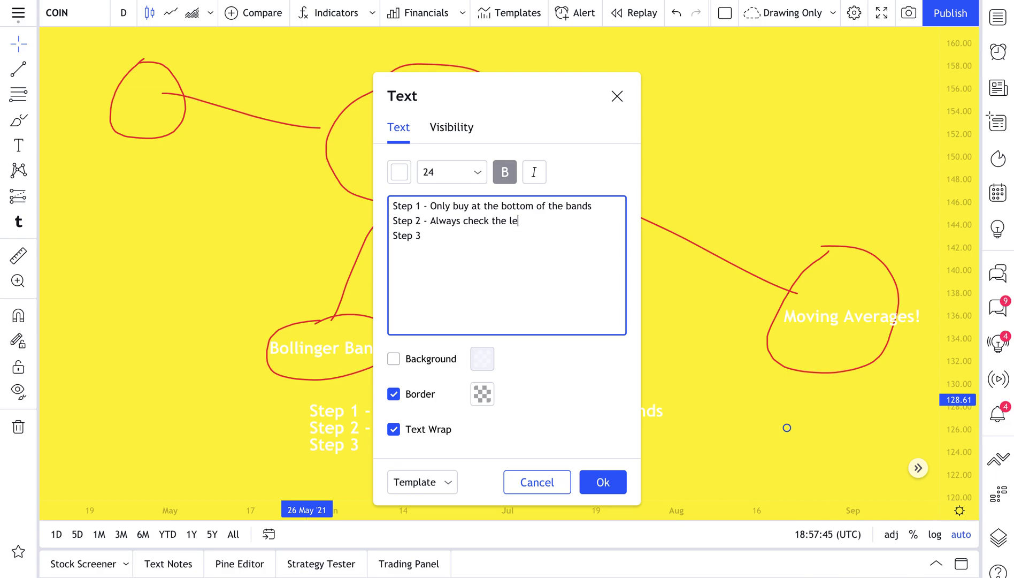
pyautogui.click(583, 478)
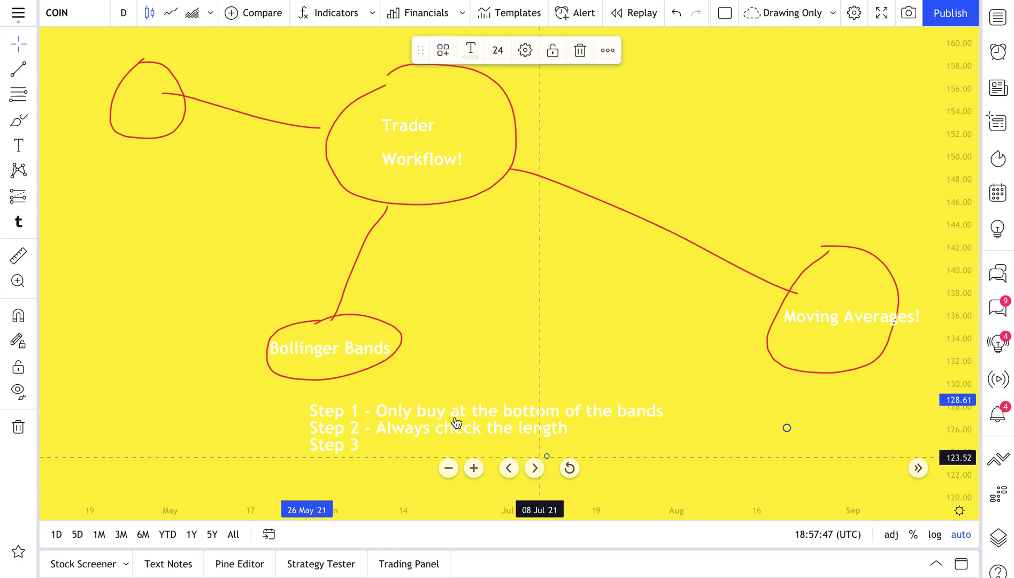
pyautogui.moveTo(410, 403); pyautogui.dragTo(362, 401)
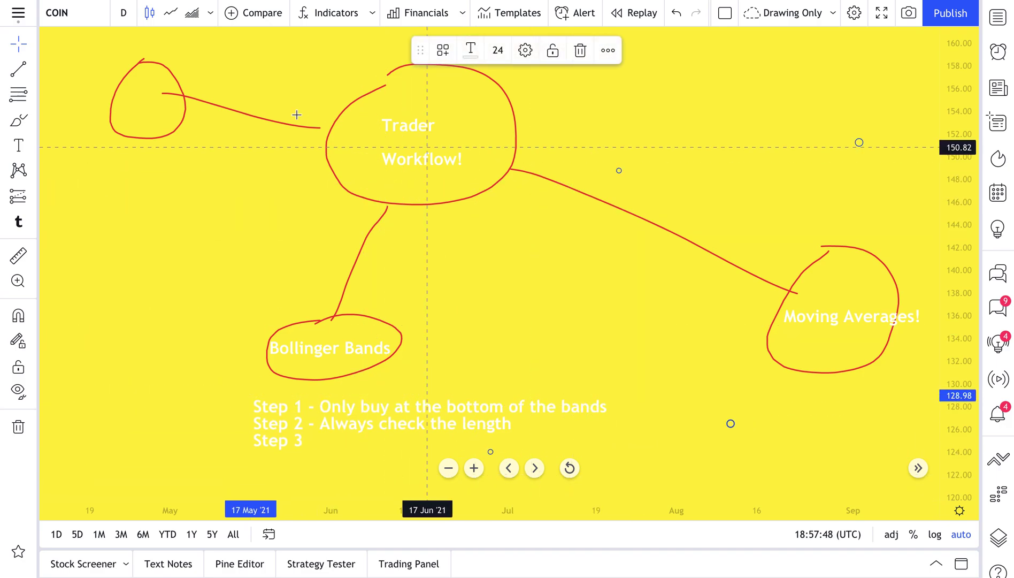
# Step: From Drawing Only, load the saved chart layout named Blue Layout
pyautogui.click(833, 14)
pyautogui.click(872, 208)
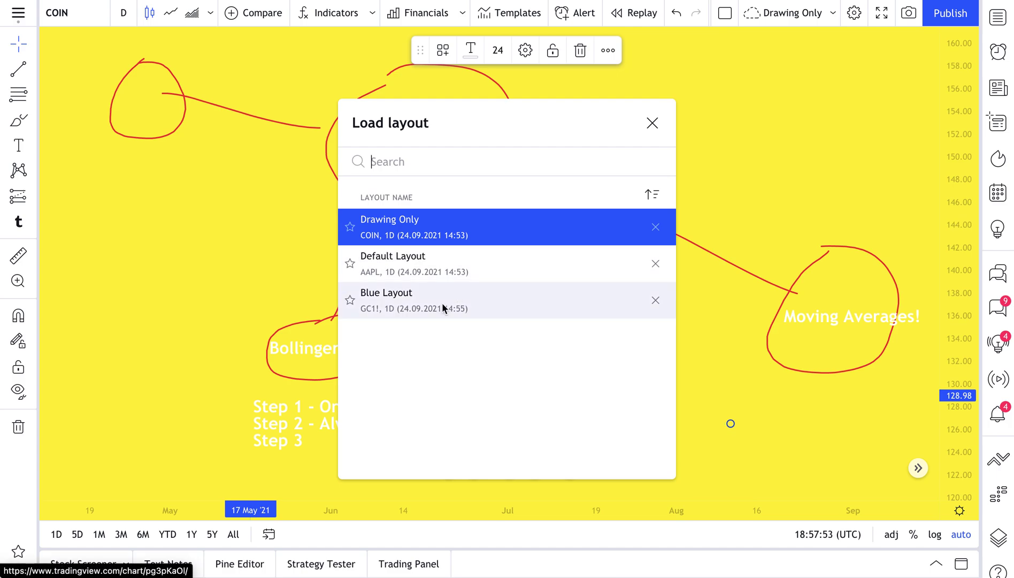
pyautogui.click(430, 268)
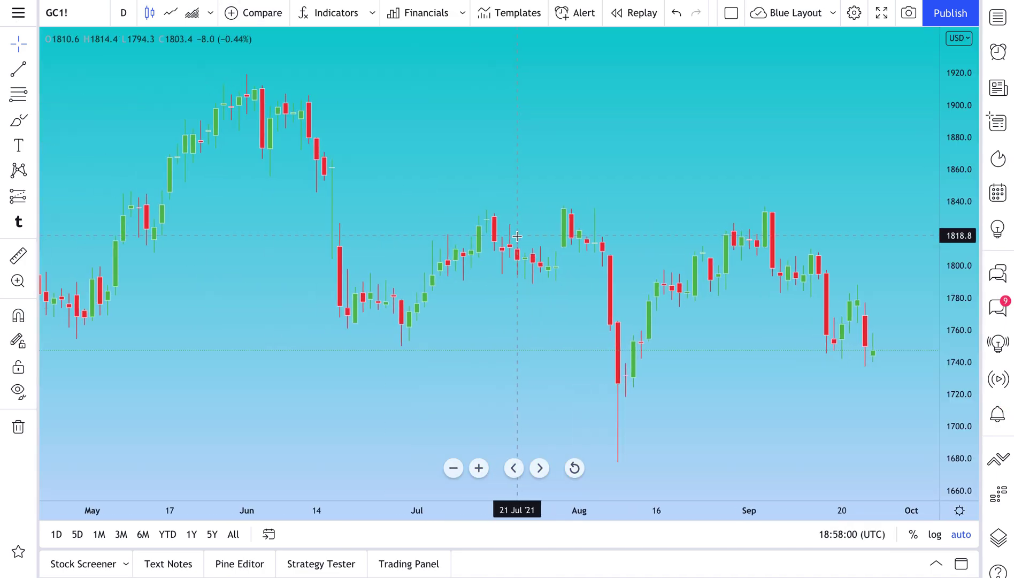
# Step: Look through the list of saved chart layouts and leave Blue Layout open
pyautogui.click(832, 14)
pyautogui.click(867, 209)
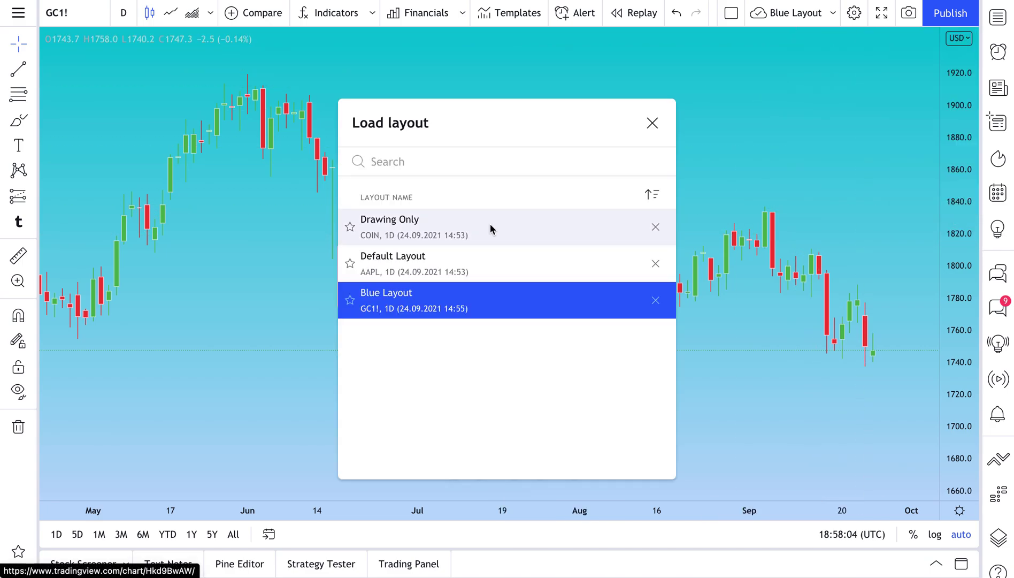
pyautogui.click(651, 123)
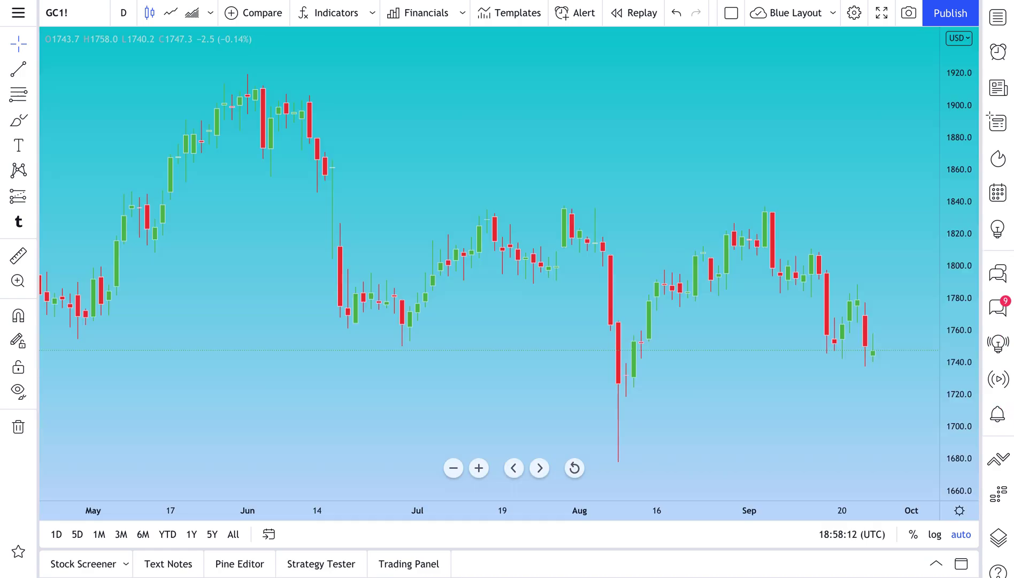
# Step: Create a new, unnamed chart layout
pyautogui.click(831, 16)
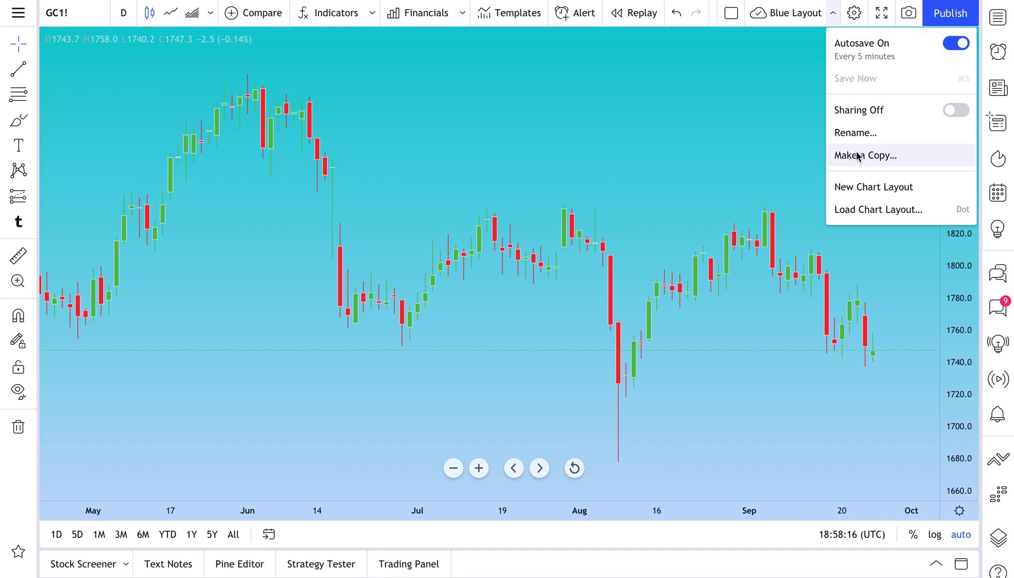
pyautogui.click(874, 188)
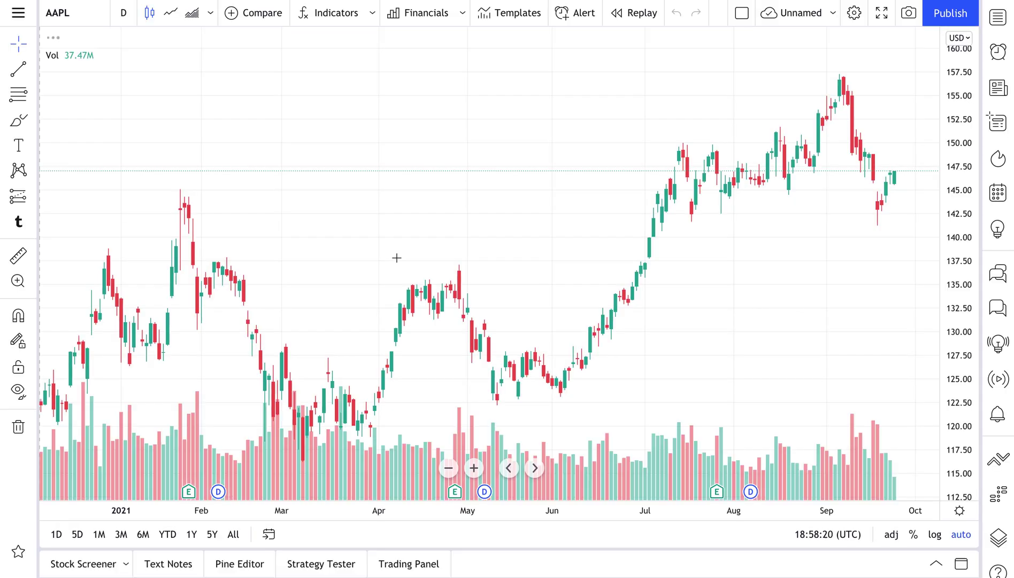
pyautogui.moveTo(444, 226); pyautogui.dragTo(337, 229)
pyautogui.scroll(2, 334, 227)
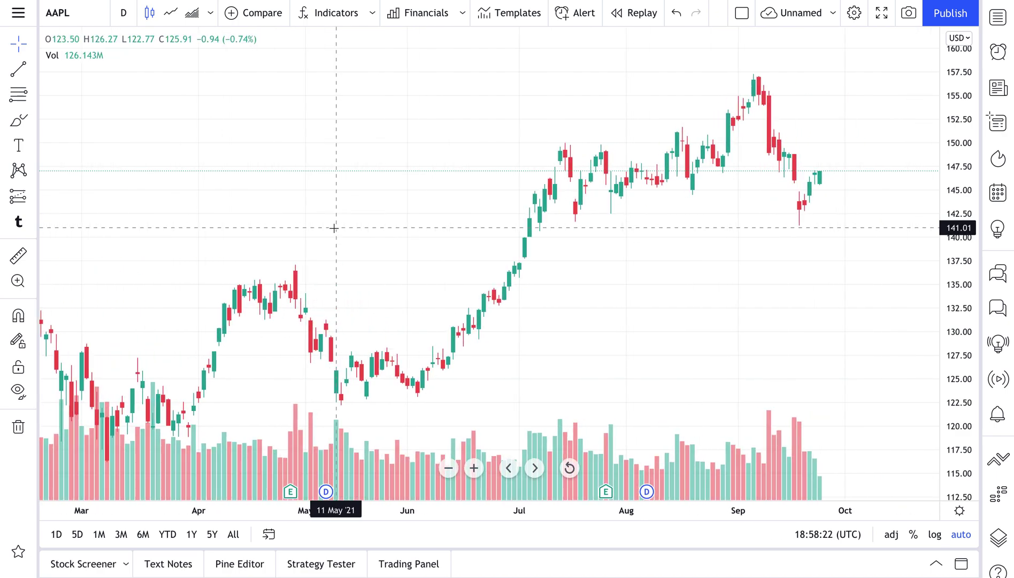
pyautogui.rightClick(315, 126)
pyautogui.click(372, 470)
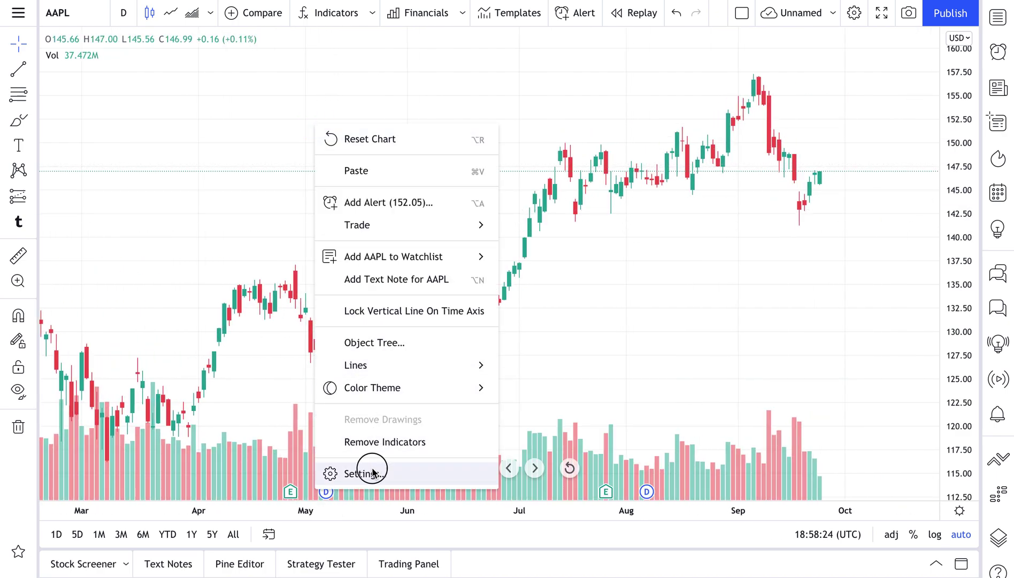
pyautogui.click(697, 38)
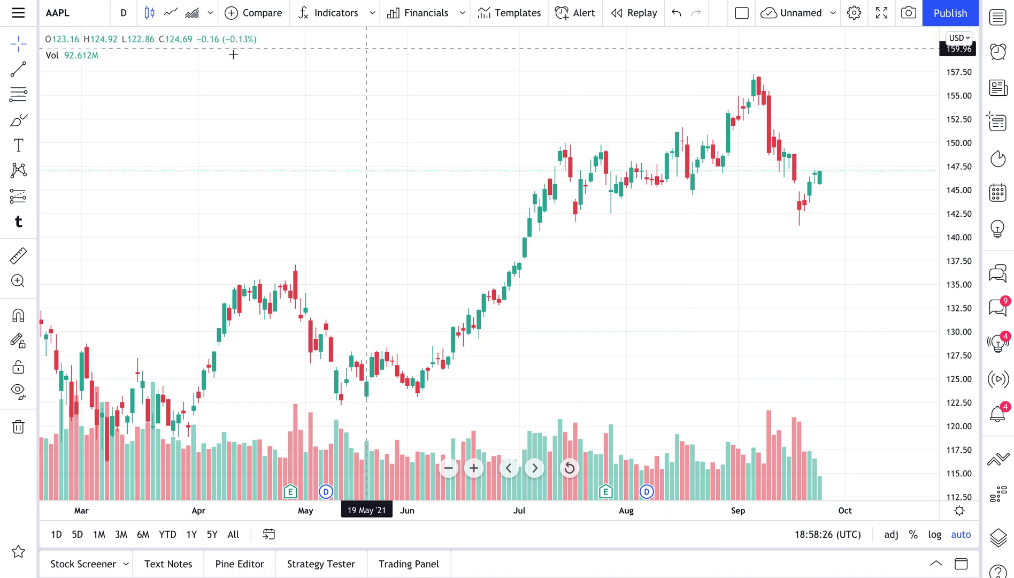
# Step: Change the AAPL chart style from candles to area
pyautogui.click(194, 18)
pyautogui.scroll(-2, 303, 169)
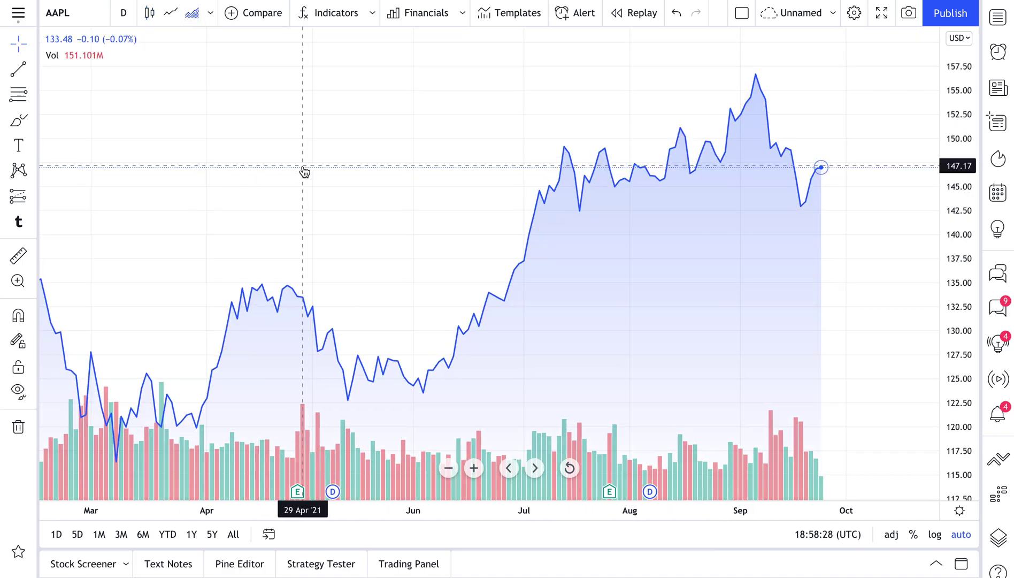
pyautogui.scroll(2, 385, 150)
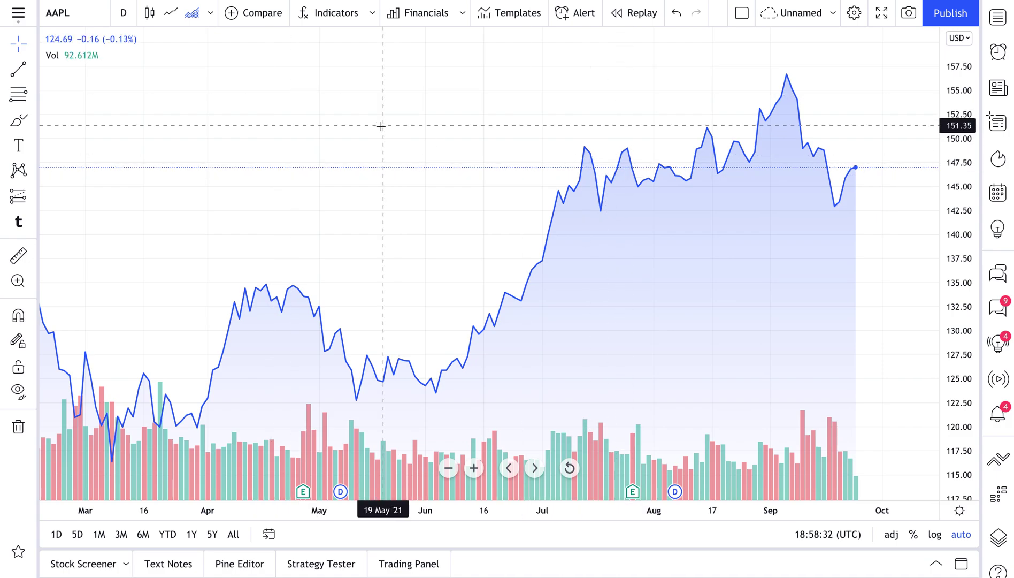
# Step: Set the colour of the chart's vertical grid lines to pink
pyautogui.rightClick(350, 142)
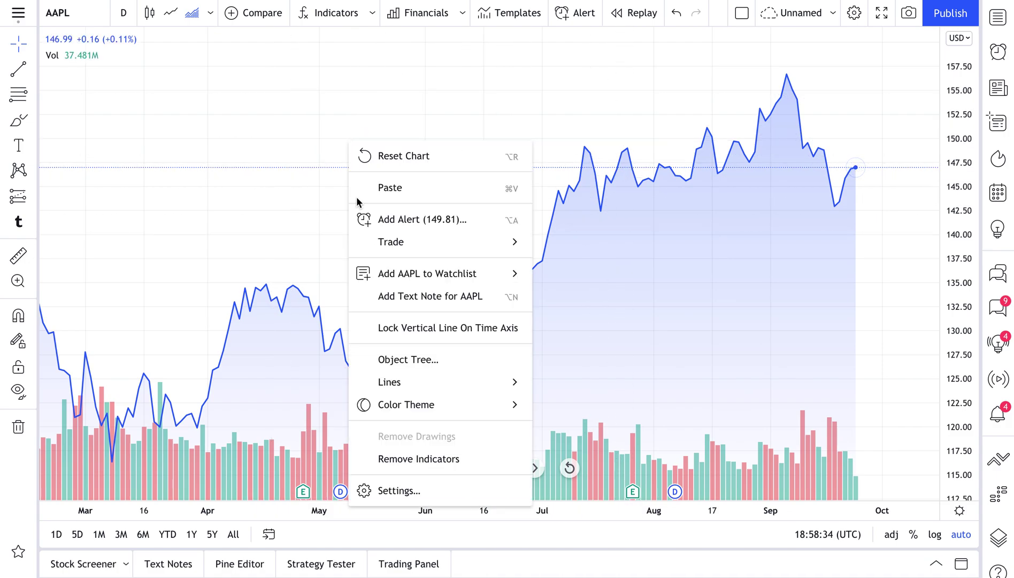
pyautogui.click(400, 490)
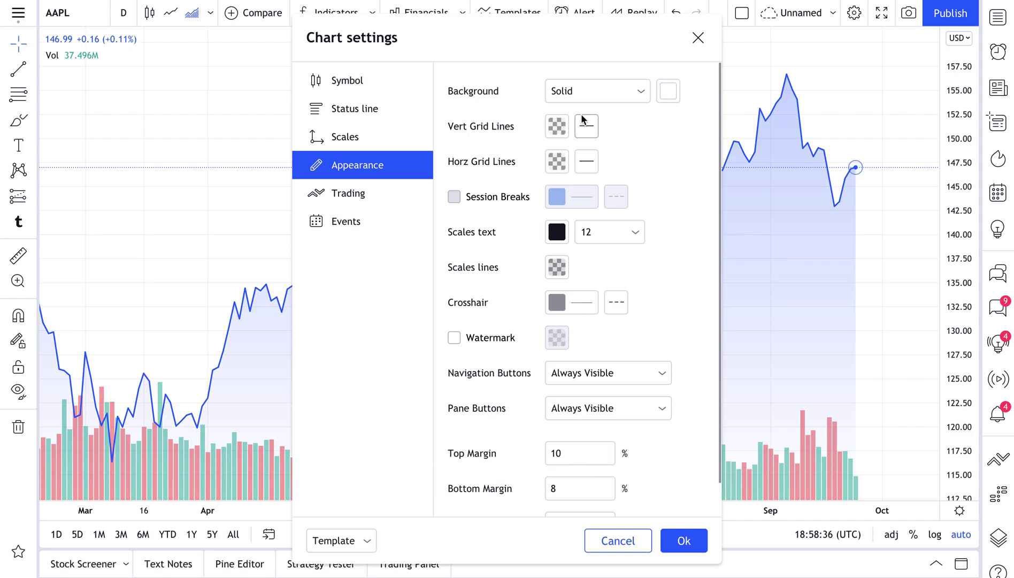
pyautogui.click(557, 128)
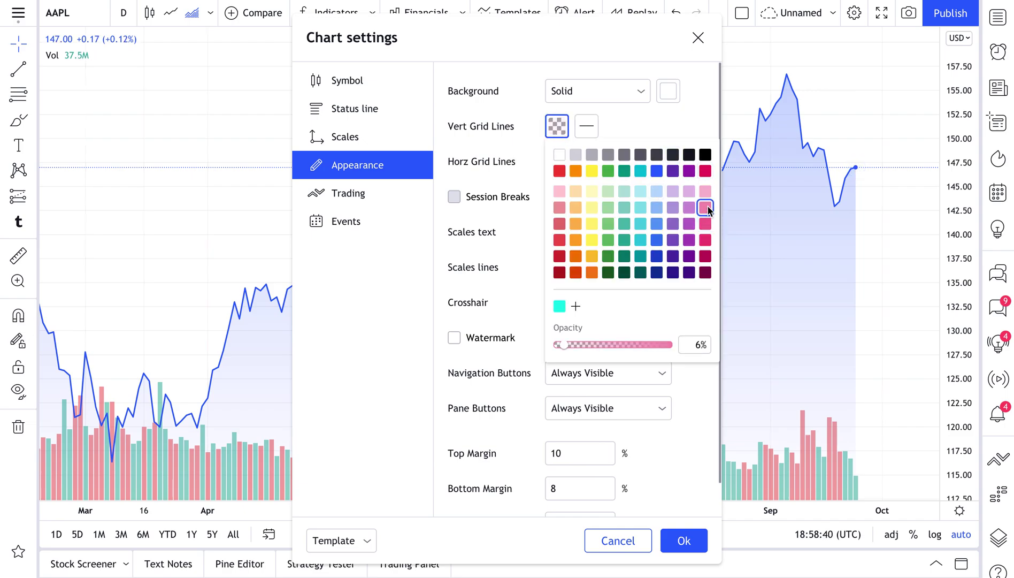
# Step: Set the chart background to a gradient from dark purple to light orange
pyautogui.click(594, 92)
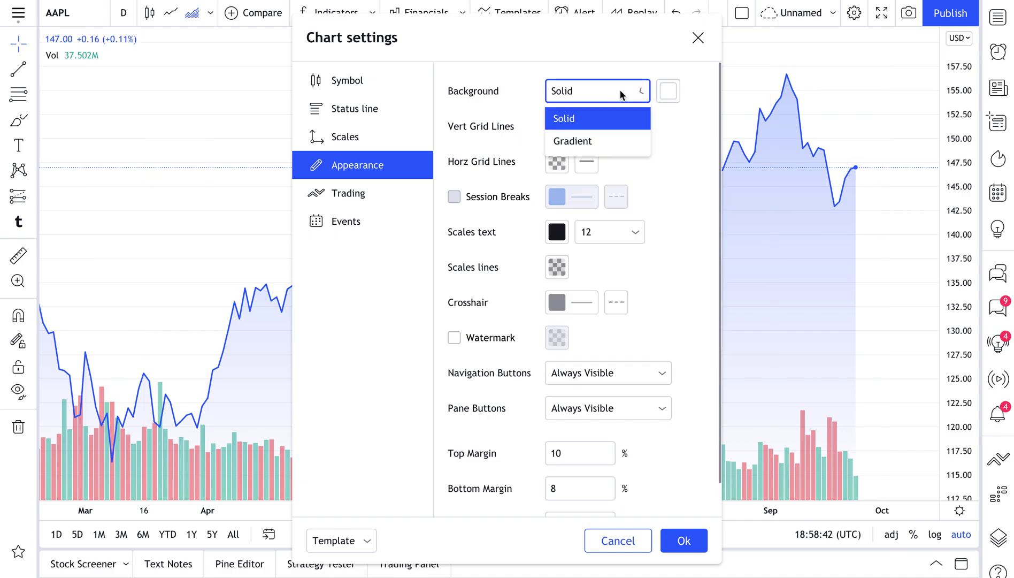
pyautogui.click(604, 139)
pyautogui.click(677, 94)
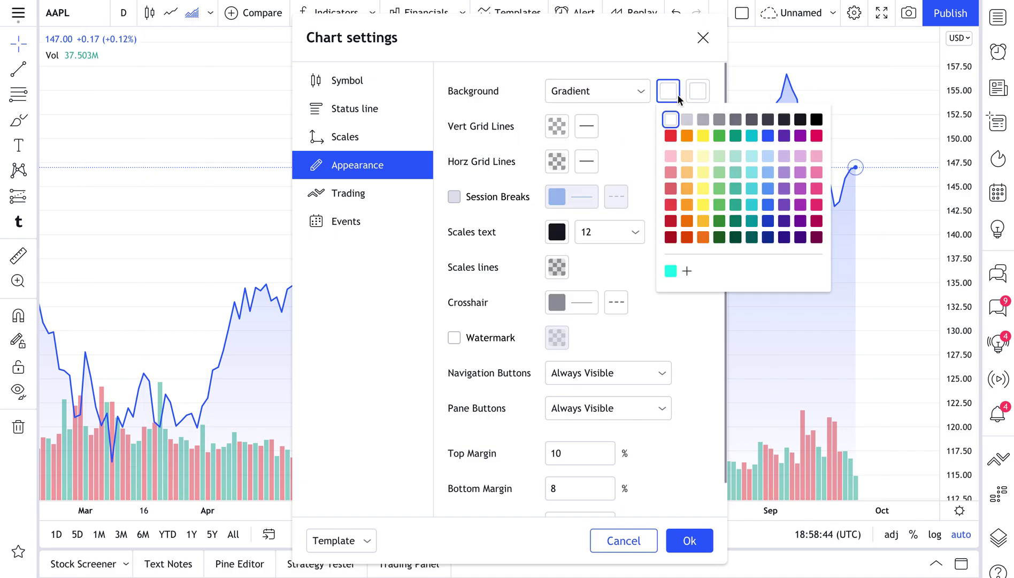
pyautogui.click(800, 221)
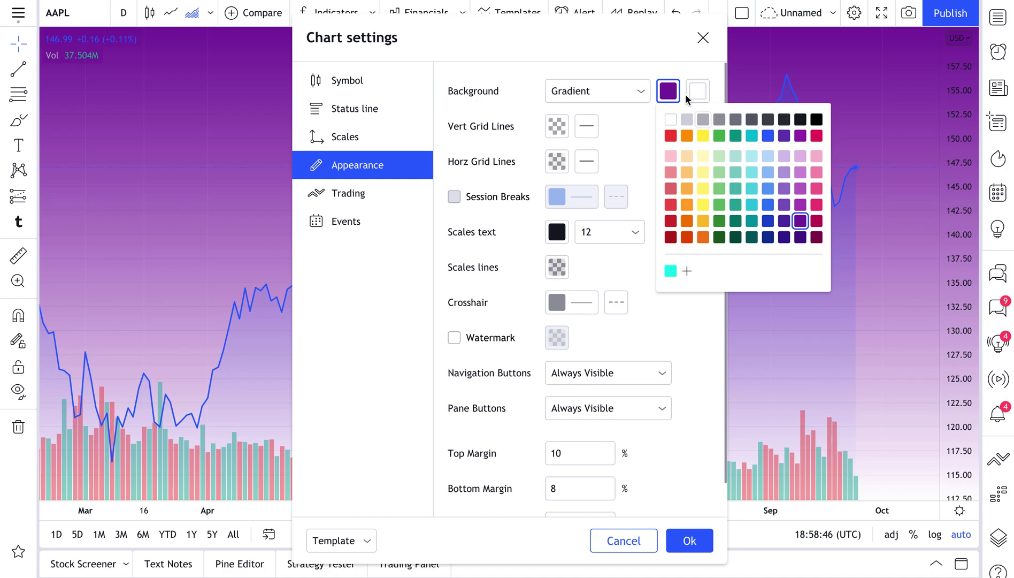
pyautogui.click(697, 92)
pyautogui.click(716, 156)
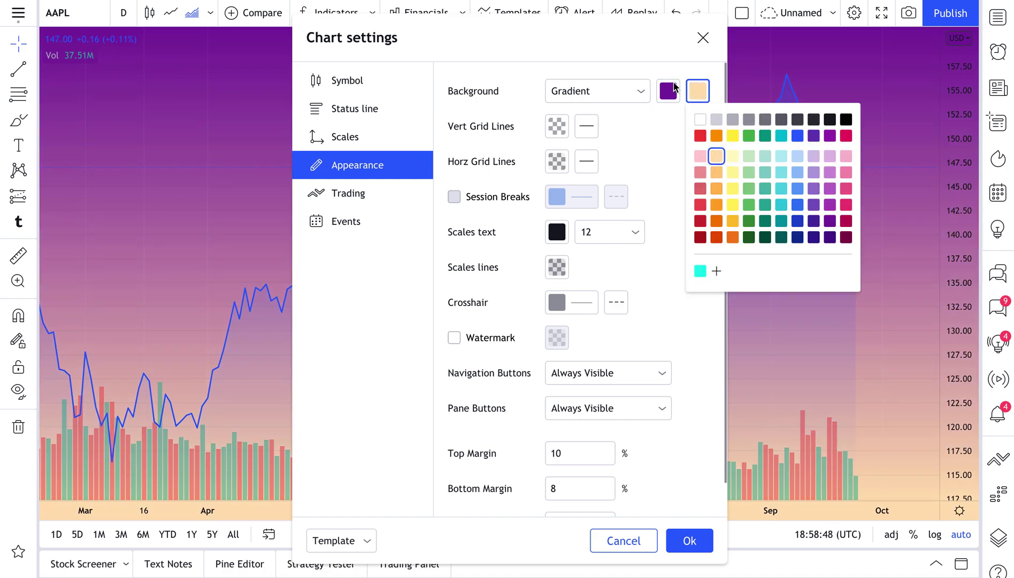
pyautogui.click(704, 37)
pyautogui.scroll(5, 507, 182)
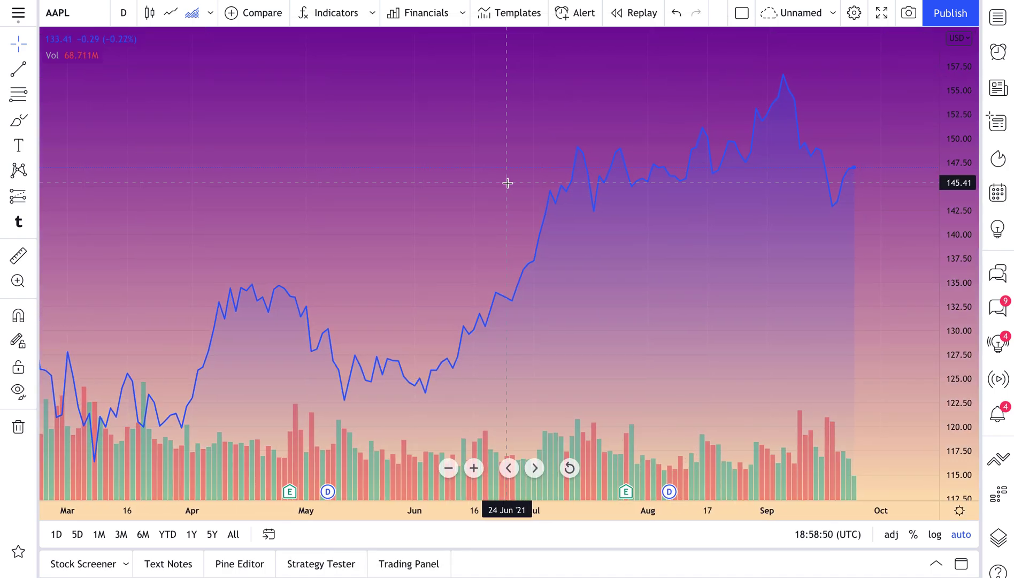
# Step: Remove the volume indicator from the AAPL area chart
pyautogui.click(109, 54)
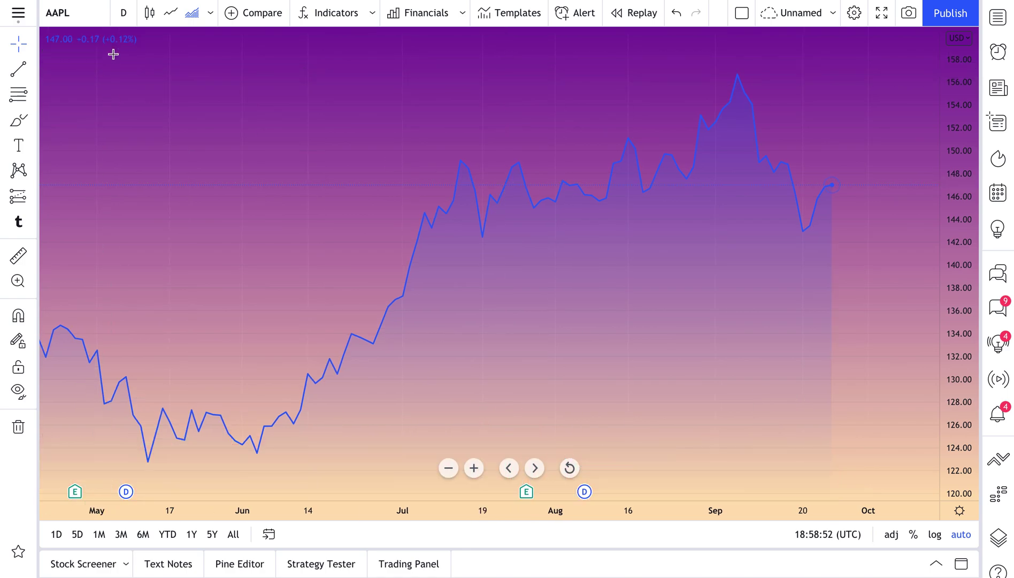
pyautogui.scroll(-5, 306, 221)
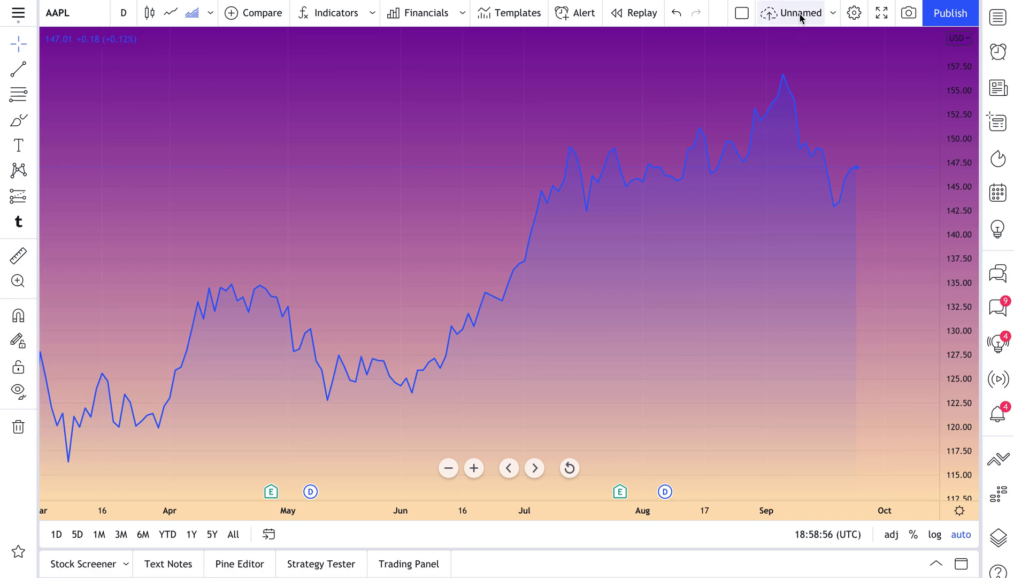
# Step: Rename the unnamed chart layout as "Interesting Background Chart!" and save it
pyautogui.click(834, 18)
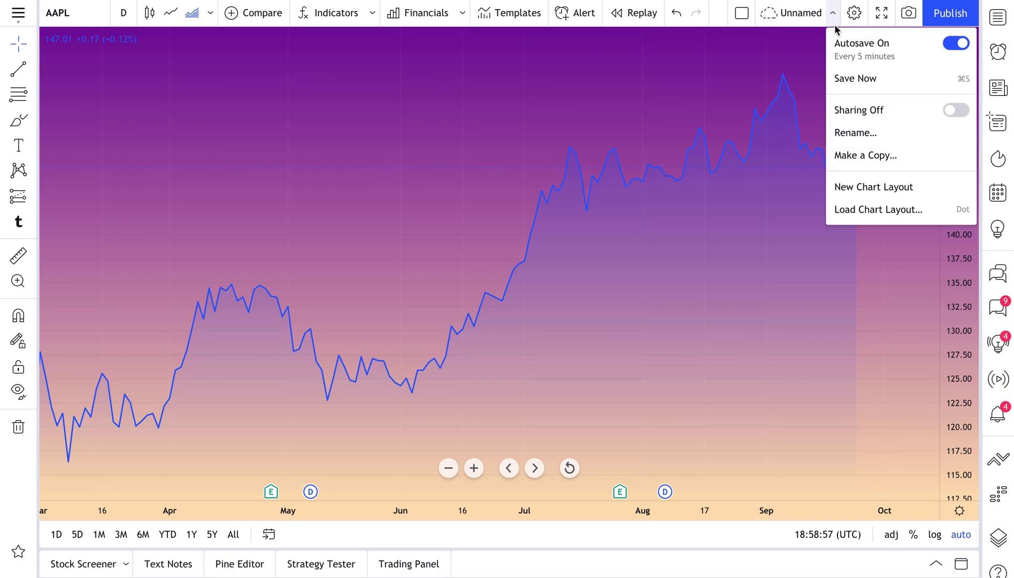
pyautogui.click(850, 132)
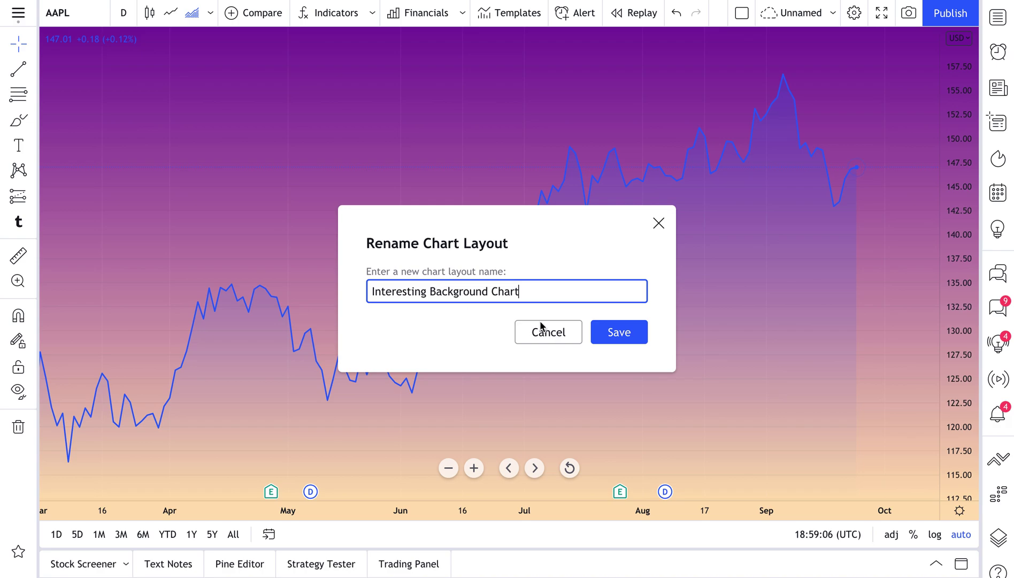
pyautogui.click(618, 331)
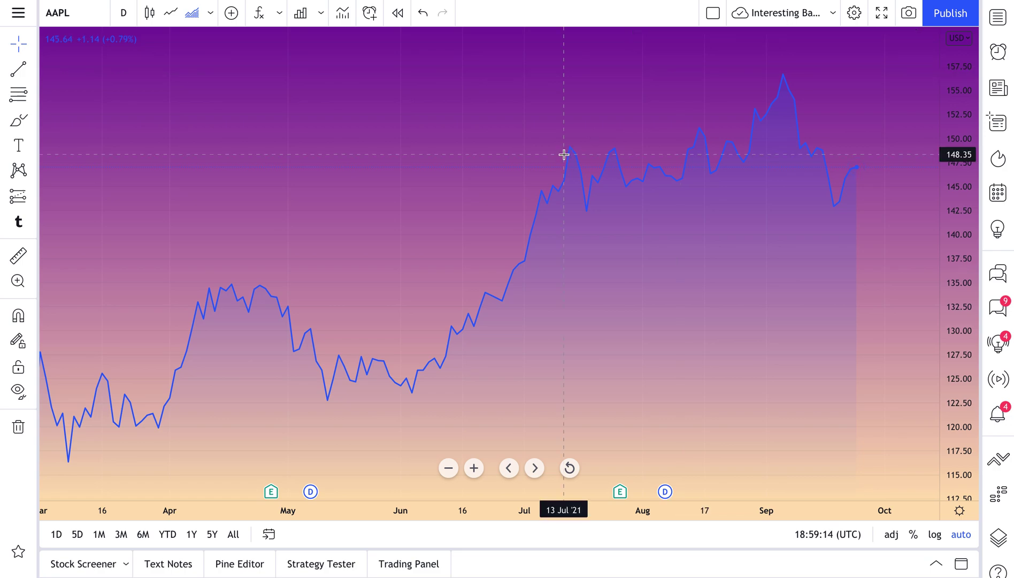
# Step: Review the list of saved chart layouts, including the newly renamed one
pyautogui.click(832, 17)
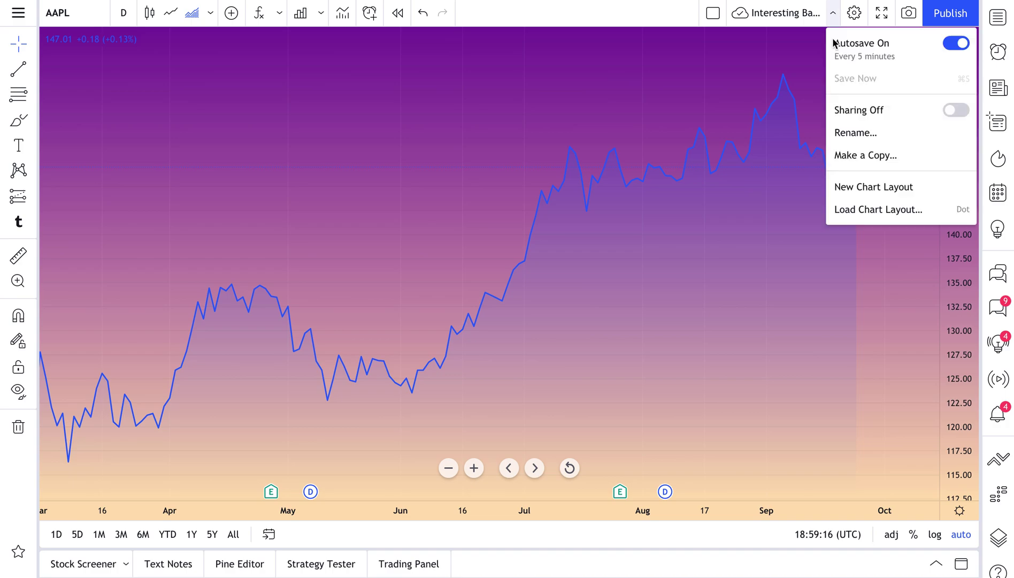
pyautogui.click(854, 208)
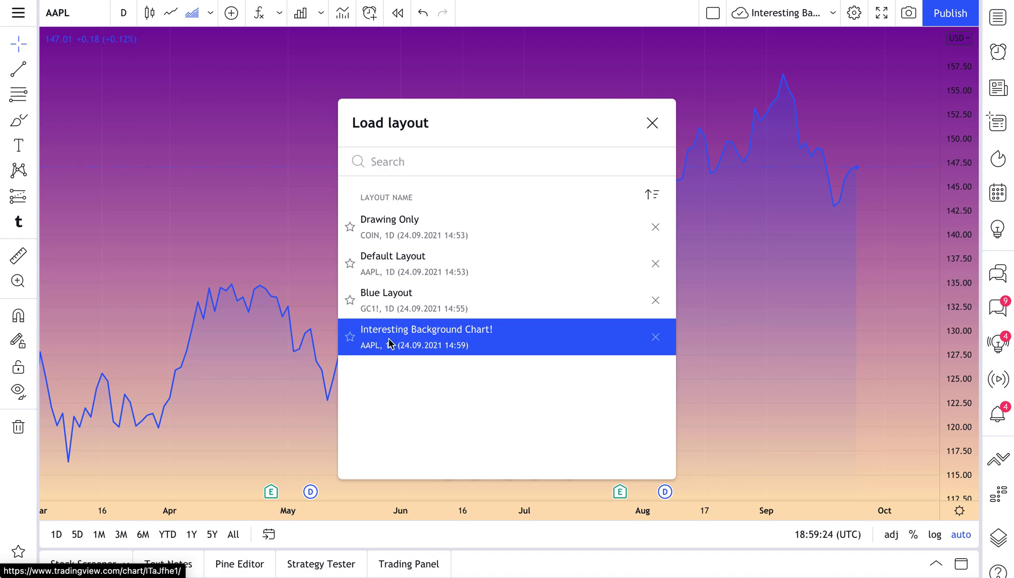
pyautogui.click(652, 122)
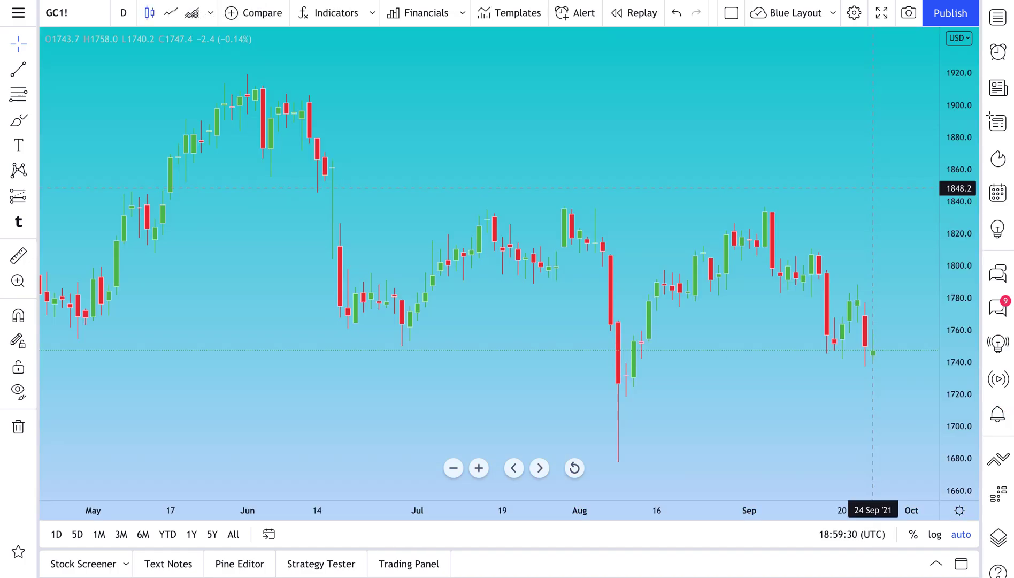
# Step: Draw a nearly horizontal trend line on GC1! from 7 Apr '21 at about 1729 to 4 Oct '21 at about 1731.5, and save Blue Layout
pyautogui.moveTo(322, 242); pyautogui.dragTo(248, 264)
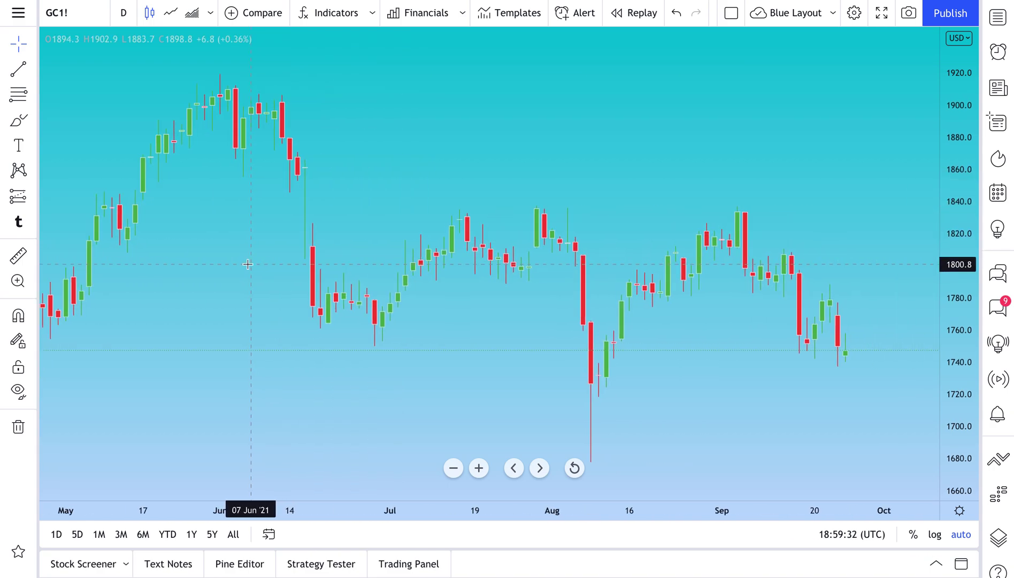
pyautogui.scroll(5, 567, 230)
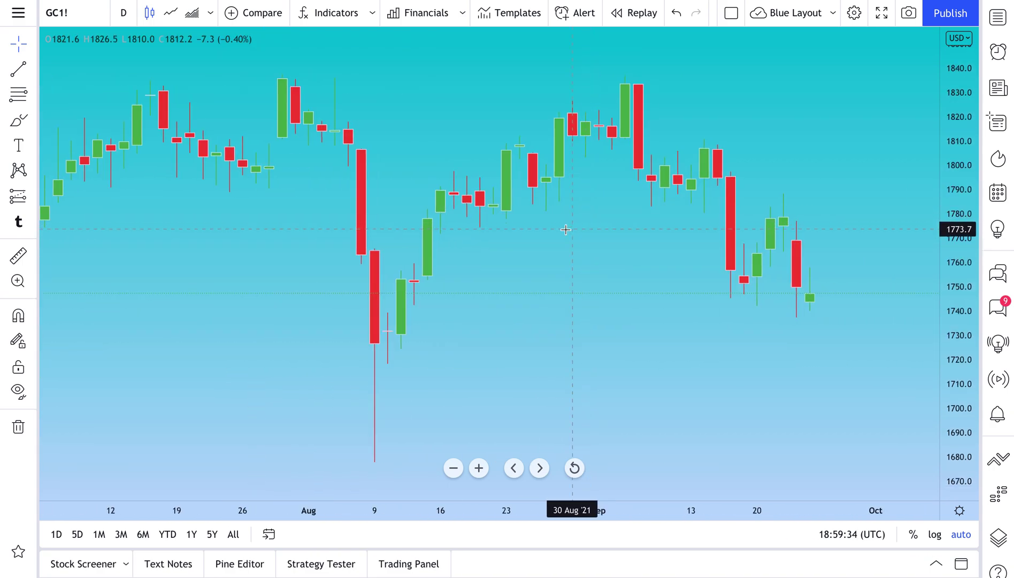
pyautogui.scroll(-2, 566, 227)
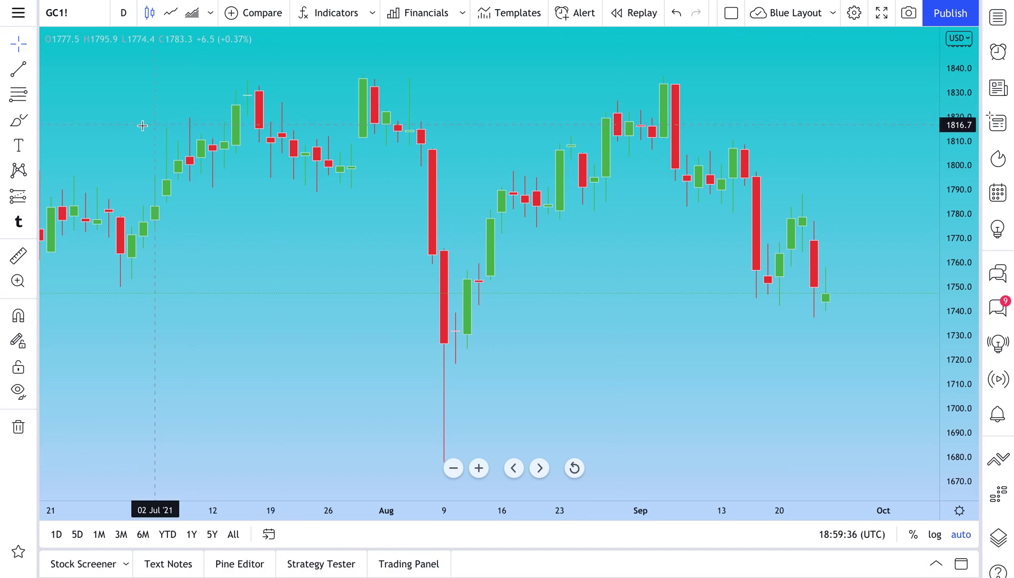
pyautogui.click(17, 70)
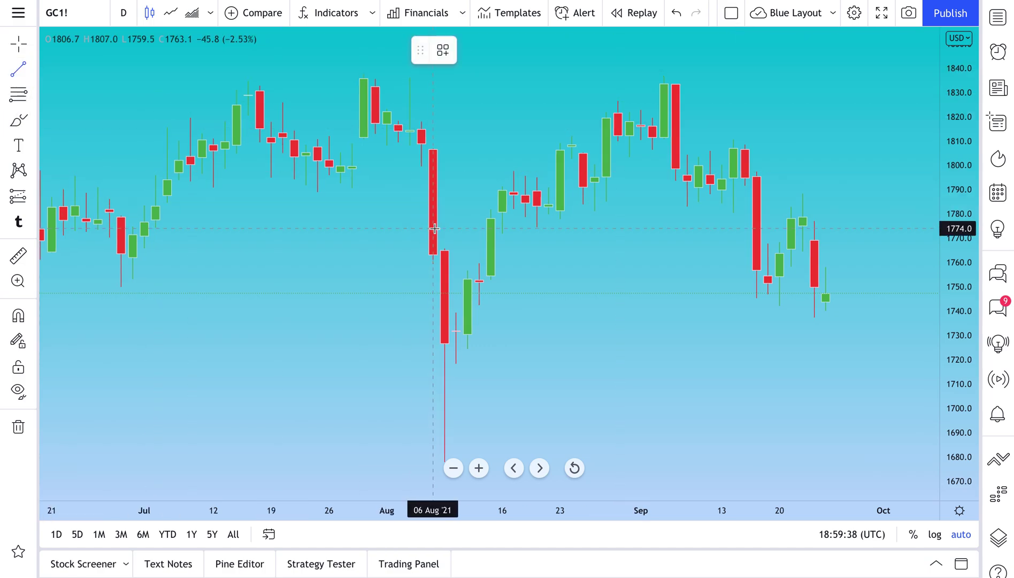
pyautogui.scroll(-2, 430, 227)
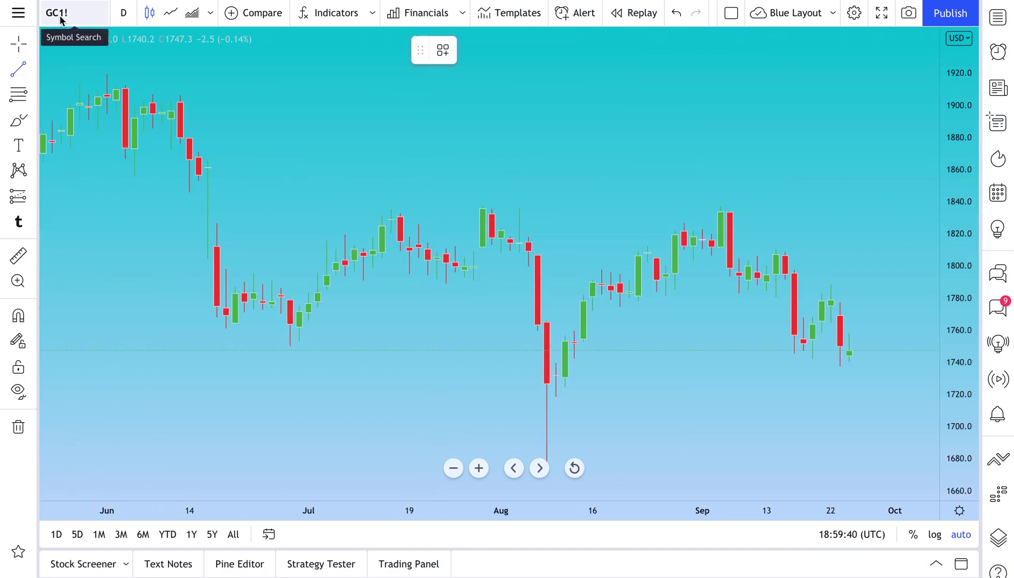
pyautogui.scroll(-3, 467, 327)
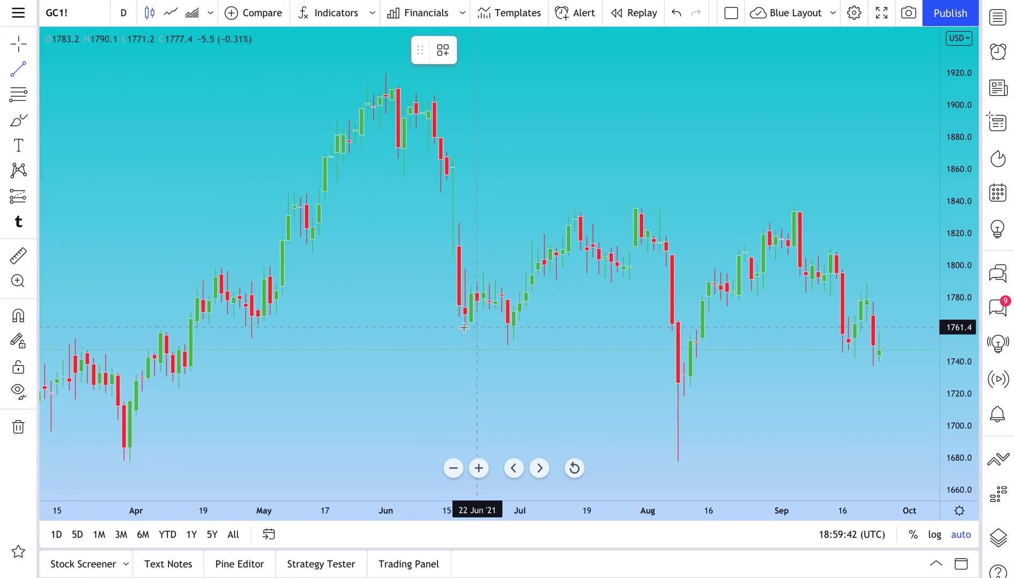
pyautogui.click(154, 379)
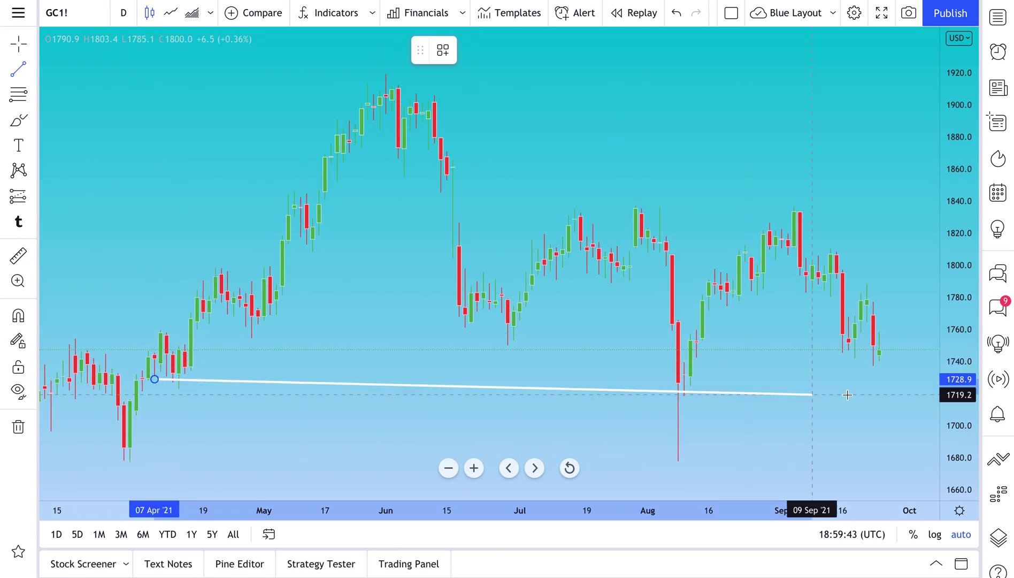
pyautogui.click(915, 375)
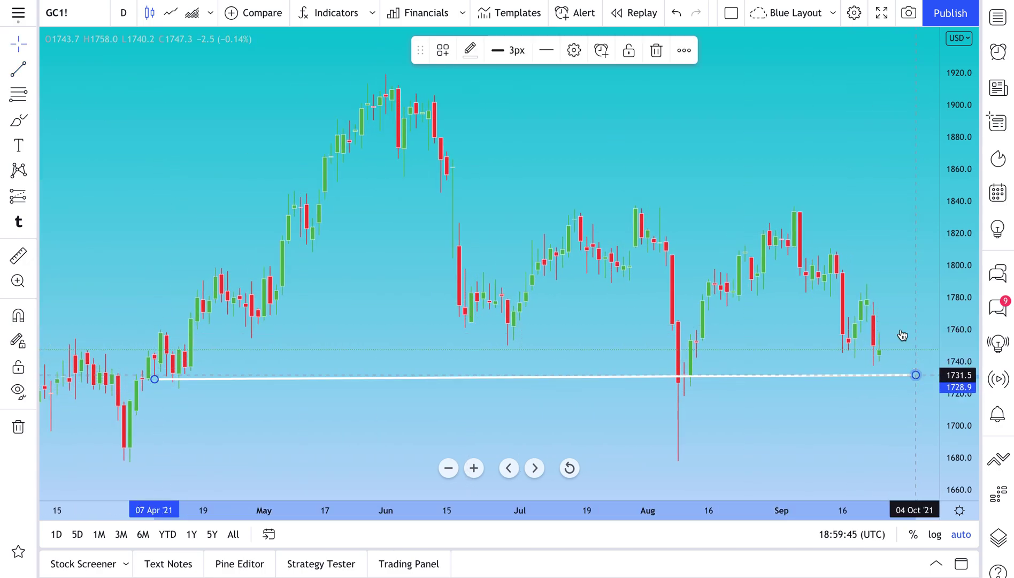
pyautogui.click(765, 17)
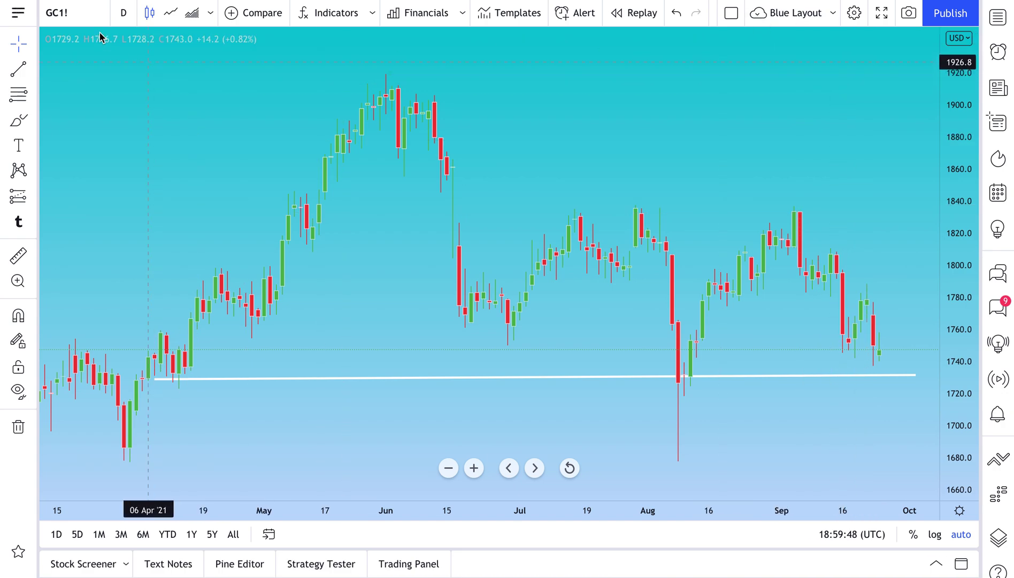
# Step: Switch the Blue Layout chart from GC1! to the AAPL symbol
pyautogui.click(72, 14)
pyautogui.write('AAPL')
pyautogui.press('Return')
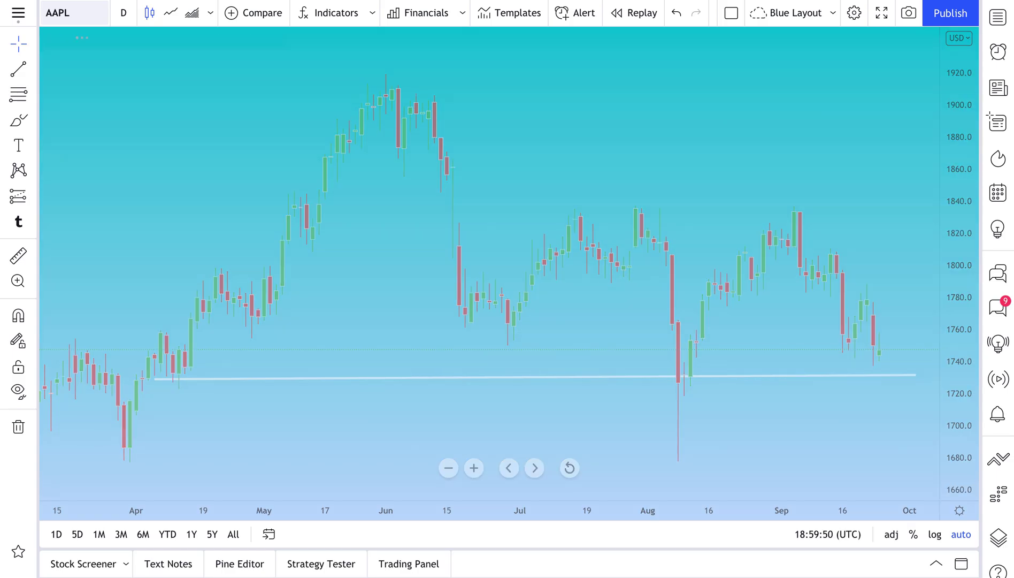
# Step: Draw a rising trend line on AAPL from the early-June low to about 155 in late September, and save the layout
pyautogui.click(17, 74)
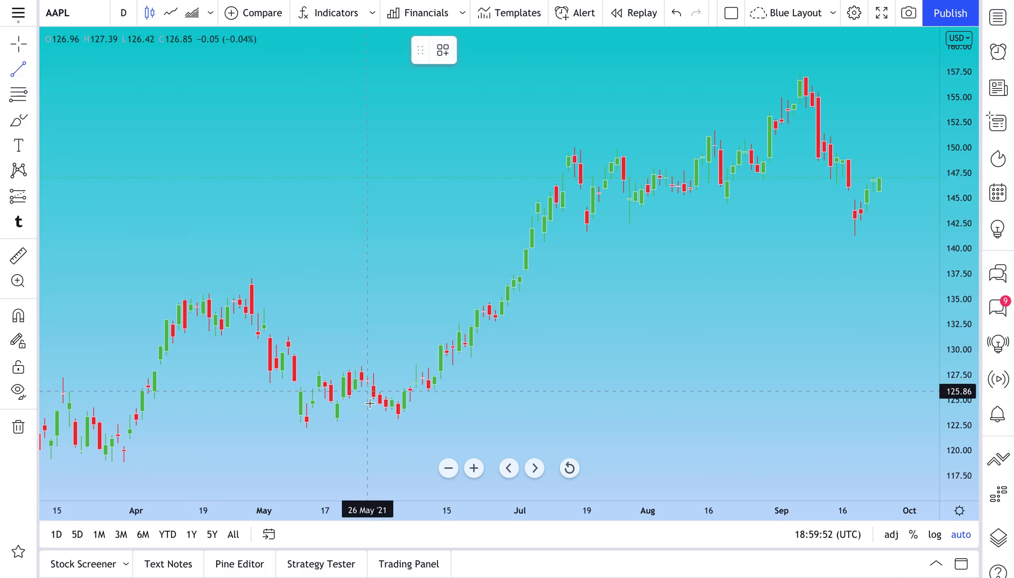
pyautogui.click(398, 425)
pyautogui.click(866, 94)
pyautogui.click(815, 39)
pyautogui.click(791, 15)
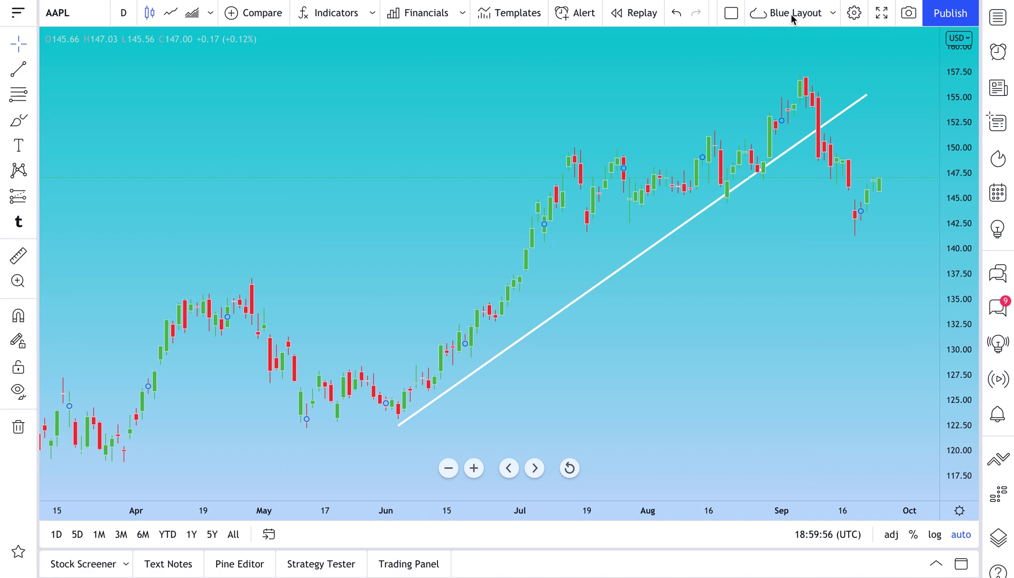
# Step: Switch the Blue Layout chart to the BTCUSD symbol
pyautogui.click(65, 19)
pyautogui.write('BTCUSD')
pyautogui.press('Return')
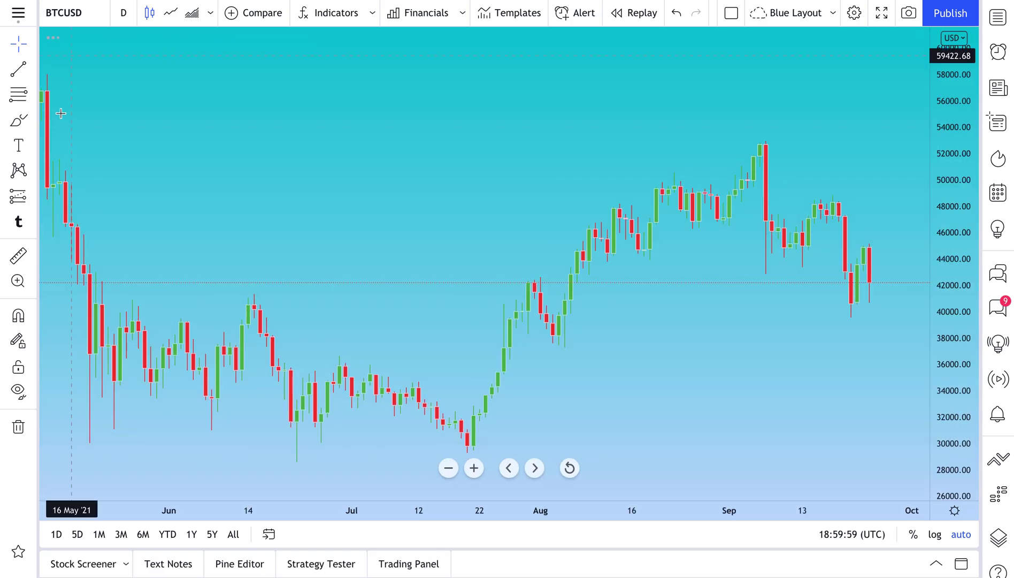
# Step: Draw a rising trend line on BTCUSD from the 21 Jul '21 low at about 29,683 to mid-September above the price peak
pyautogui.click(18, 70)
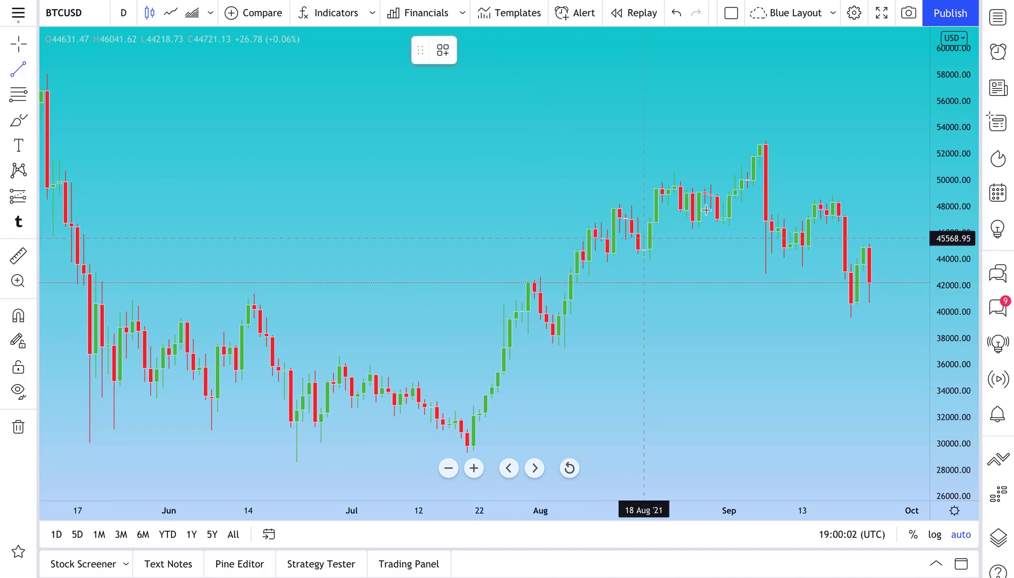
pyautogui.click(473, 447)
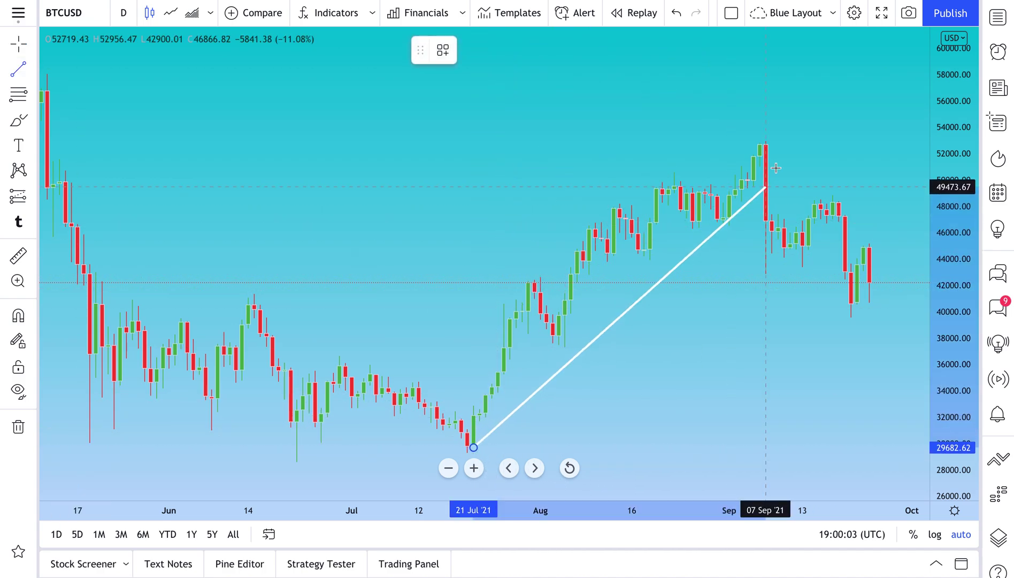
pyautogui.click(820, 132)
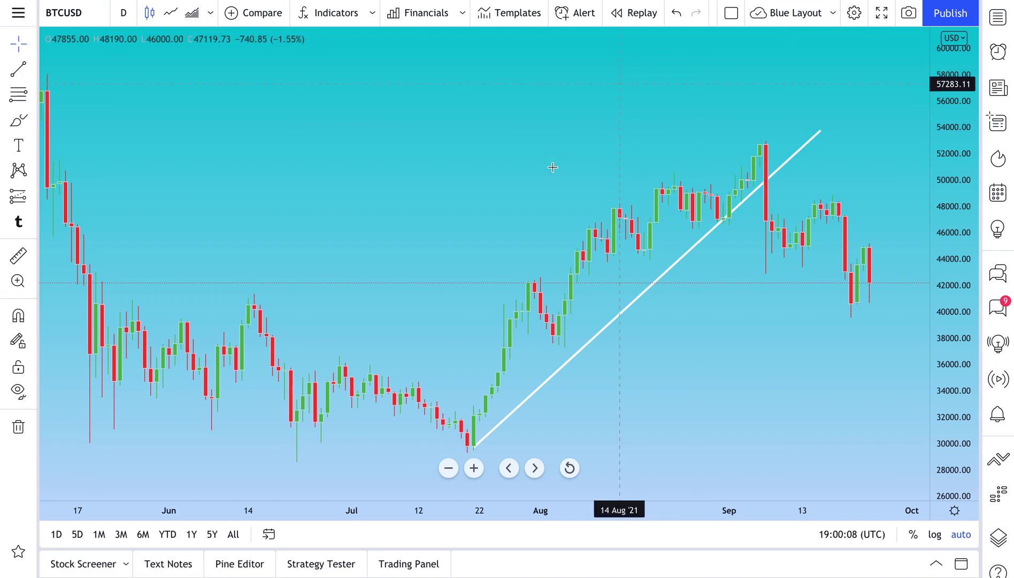
# Step: Bring the AAPL chart back up to check its trend line in Blue Layout
pyautogui.click(70, 13)
pyautogui.write('AAPL')
pyautogui.press('Return')
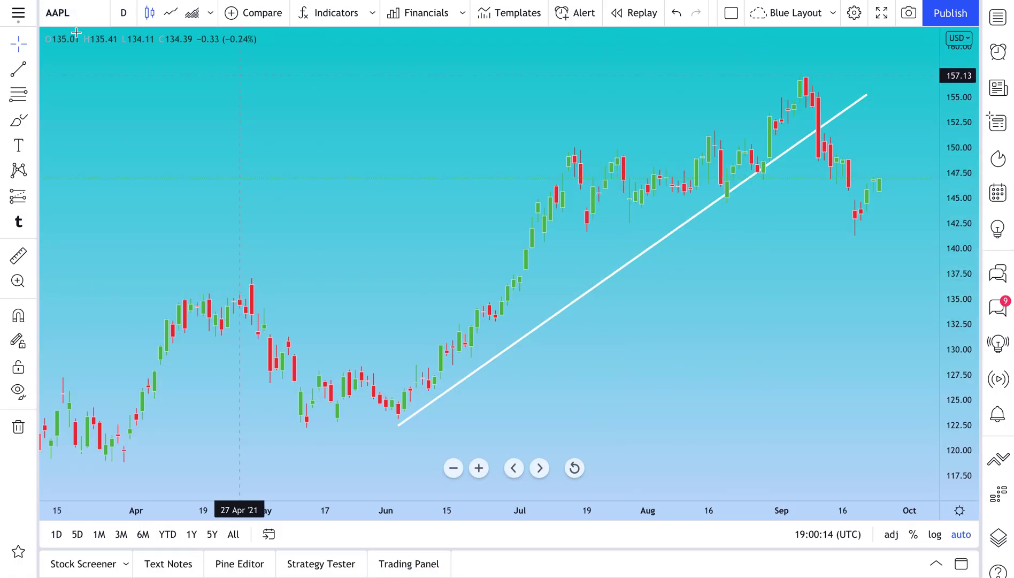
# Step: Search for GC and load the continuous gold futures contract GC1! on the chart
pyautogui.click(56, 12)
pyautogui.write('GC')
pyautogui.click(335, 205)
pyautogui.click(331, 236)
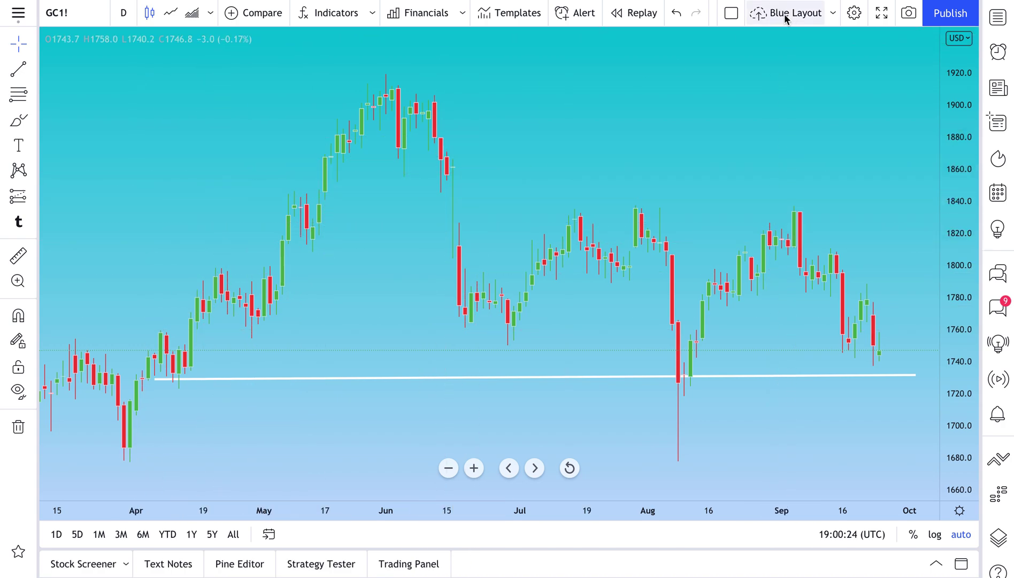
# Step: Circle the three GC1! price tops in June, July and early September with freehand red brush strokes
pyautogui.click(14, 124)
pyautogui.moveTo(387, 72)
pyautogui.mouseDown()
pyautogui.moveTo(310, 131)
pyautogui.moveTo(373, 75)
pyautogui.mouseUp()
pyautogui.moveTo(647, 184)
pyautogui.mouseDown()
pyautogui.moveTo(650, 294)
pyautogui.moveTo(630, 180)
pyautogui.mouseUp()
pyautogui.moveTo(838, 191); pyautogui.dragTo(745, 209)
pyautogui.moveTo(758, 257); pyautogui.dragTo(811, 153)
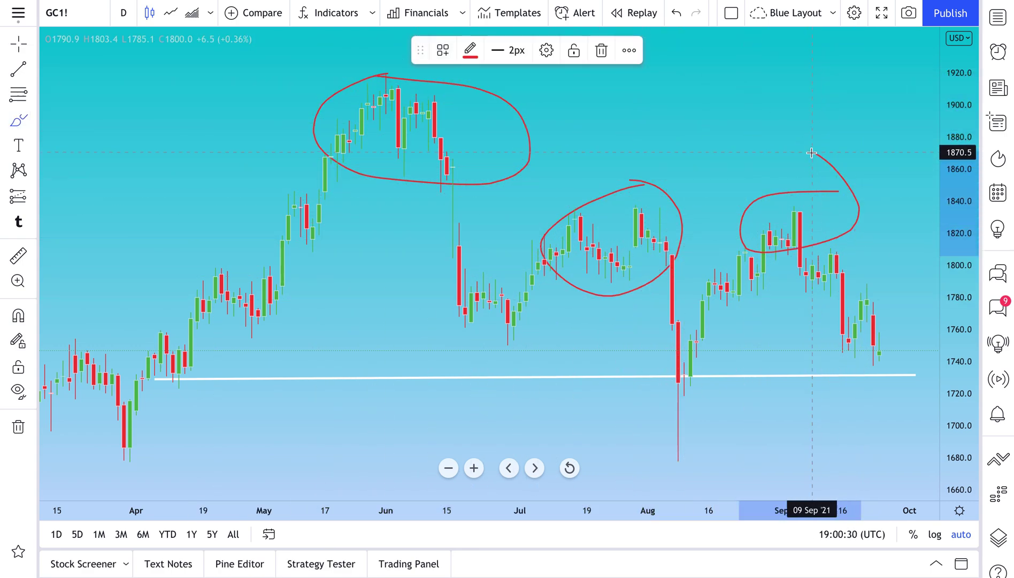
# Step: Add the text label "Top 1" and place it above the first circled price top
pyautogui.click(17, 147)
pyautogui.click(483, 79)
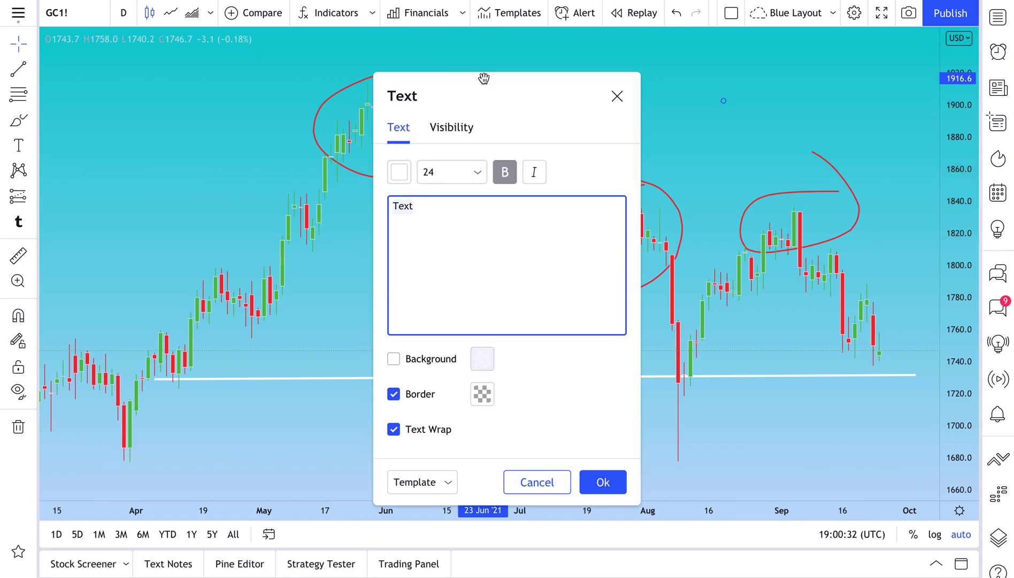
pyautogui.click(608, 489)
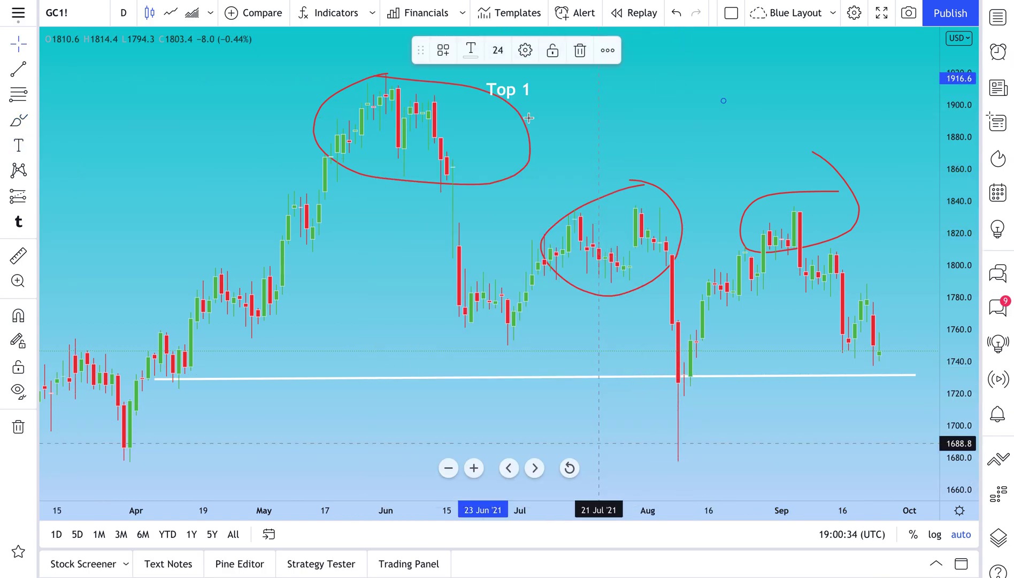
pyautogui.moveTo(513, 85); pyautogui.dragTo(513, 57)
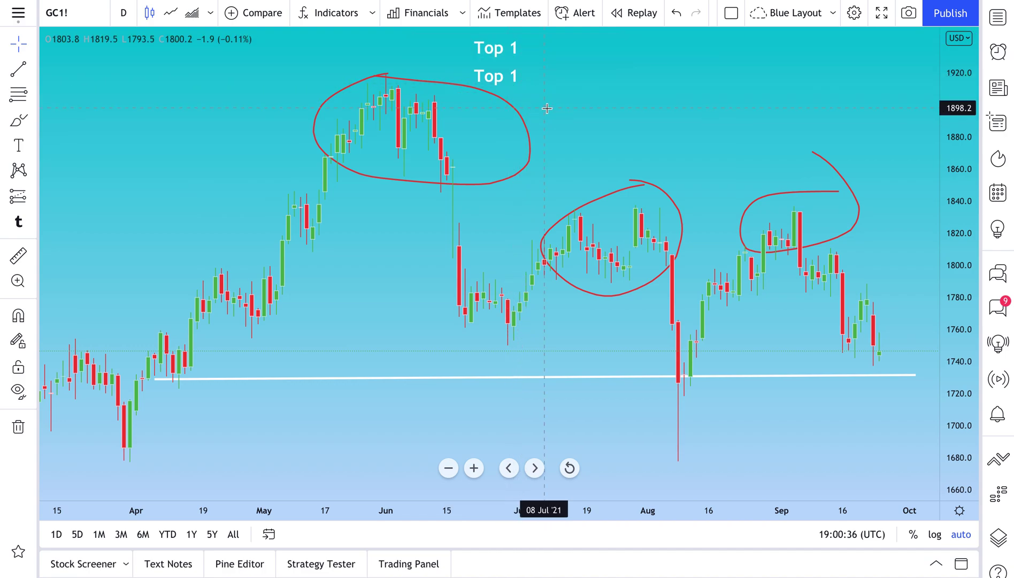
# Step: Place a copy of the "Top 1" label above the second circled top and change its text to "Top 2"
pyautogui.moveTo(593, 122); pyautogui.dragTo(639, 182)
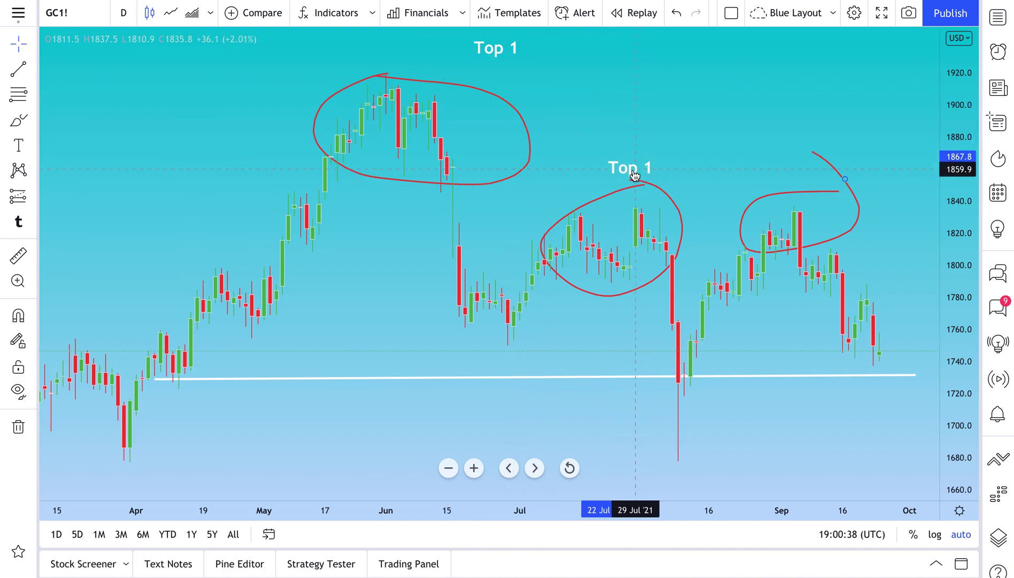
pyautogui.doubleClick(633, 169)
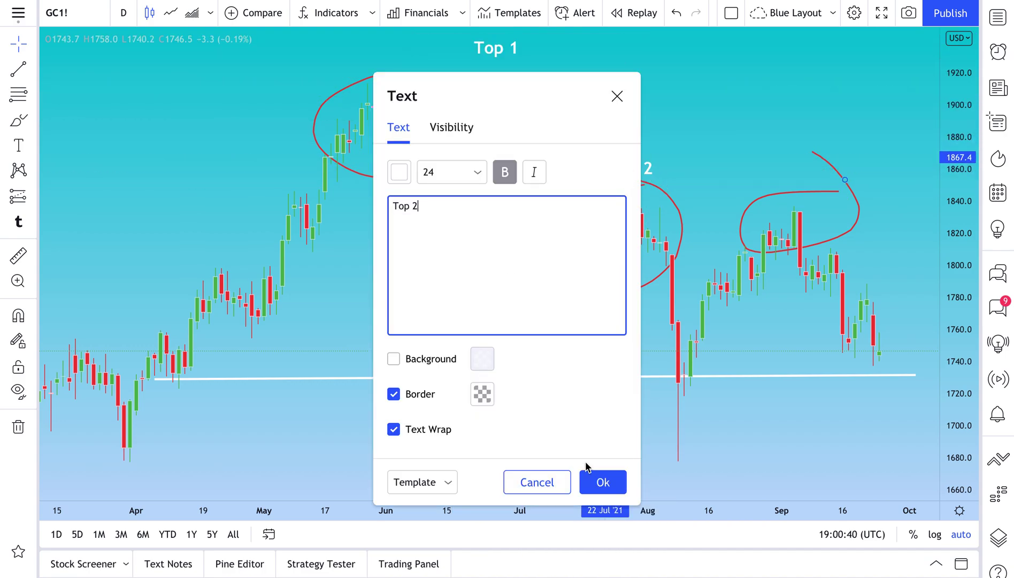
pyautogui.click(594, 480)
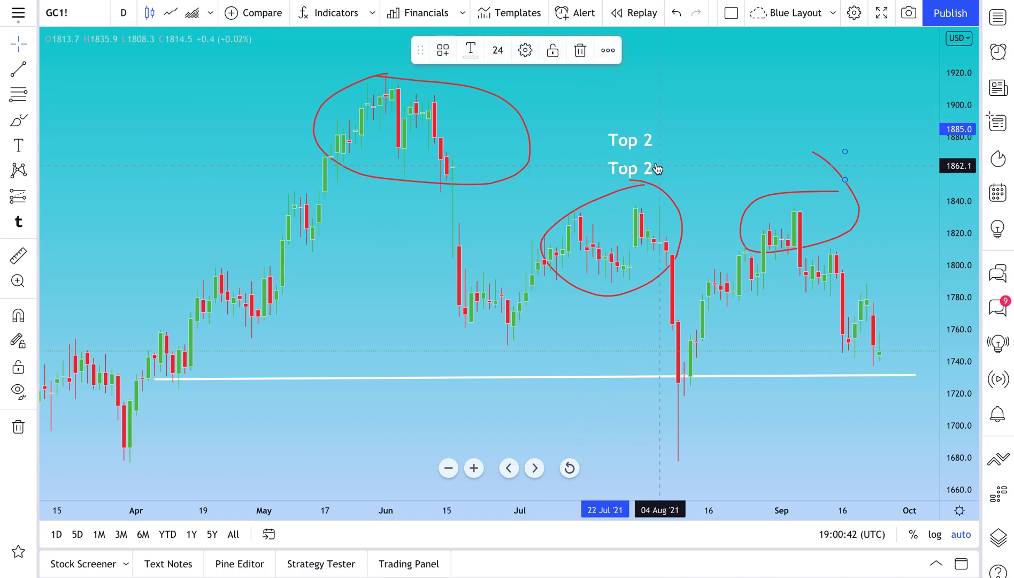
# Step: Place a copy of the "Top 2" label above the third circled top and change its text to "Top 3"
pyautogui.moveTo(639, 140); pyautogui.dragTo(784, 171)
pyautogui.doubleClick(782, 172)
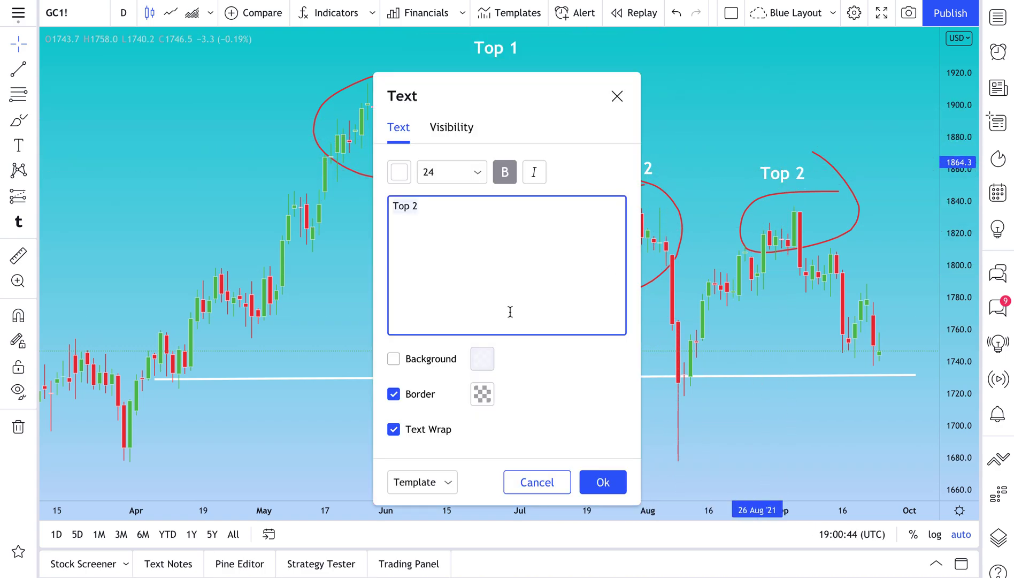
pyautogui.click(603, 482)
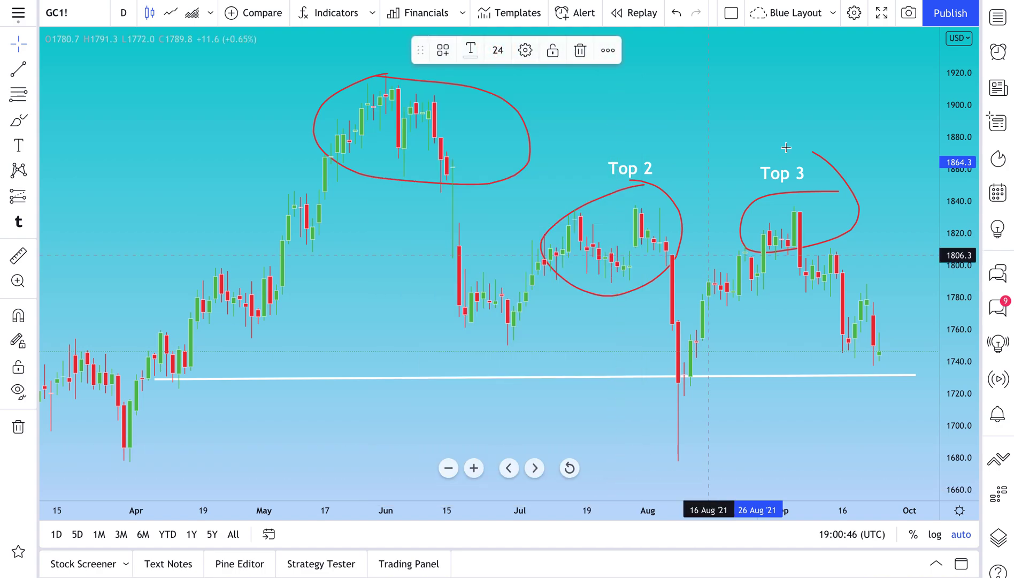
# Step: Deselect the "Top 3" label and switch the chart symbol to AAPL
pyautogui.click(744, 134)
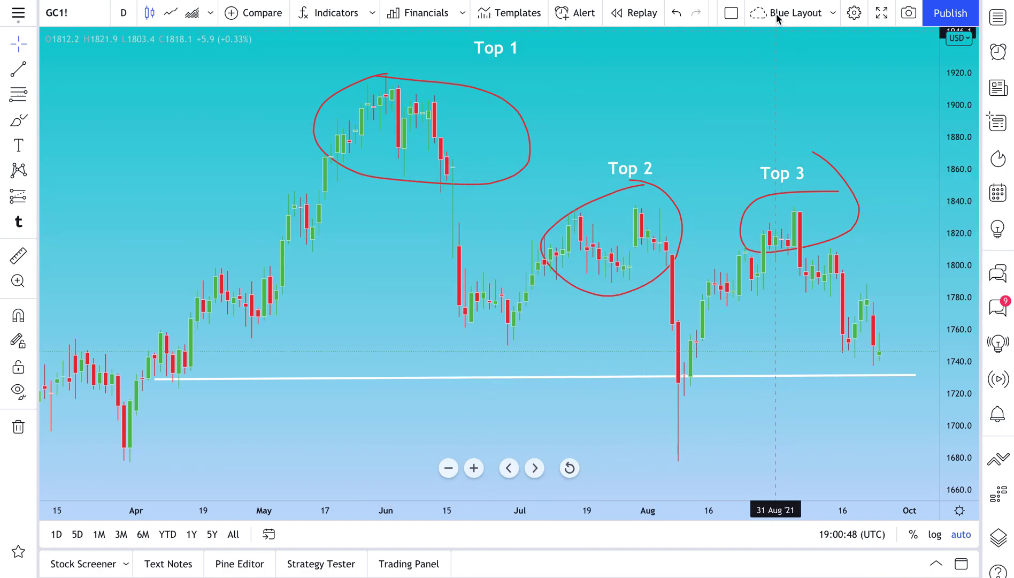
pyautogui.click(63, 12)
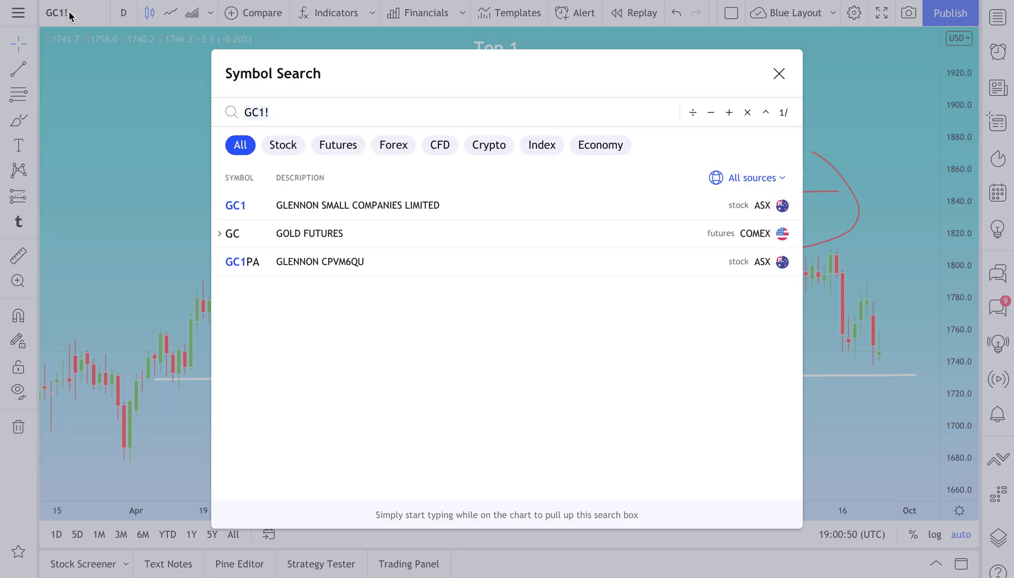
pyautogui.write('AAPL')
pyautogui.press('Return')
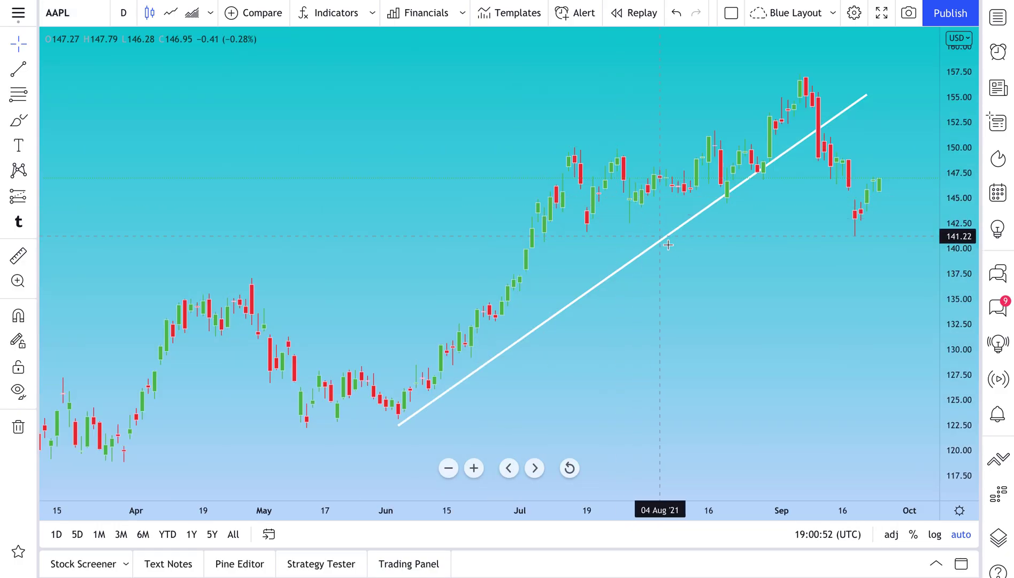
# Step: Switch the chart symbol back to gold futures (GC1!) on COMEX
pyautogui.click(57, 13)
pyautogui.write('GC')
pyautogui.click(348, 206)
pyautogui.click(340, 233)
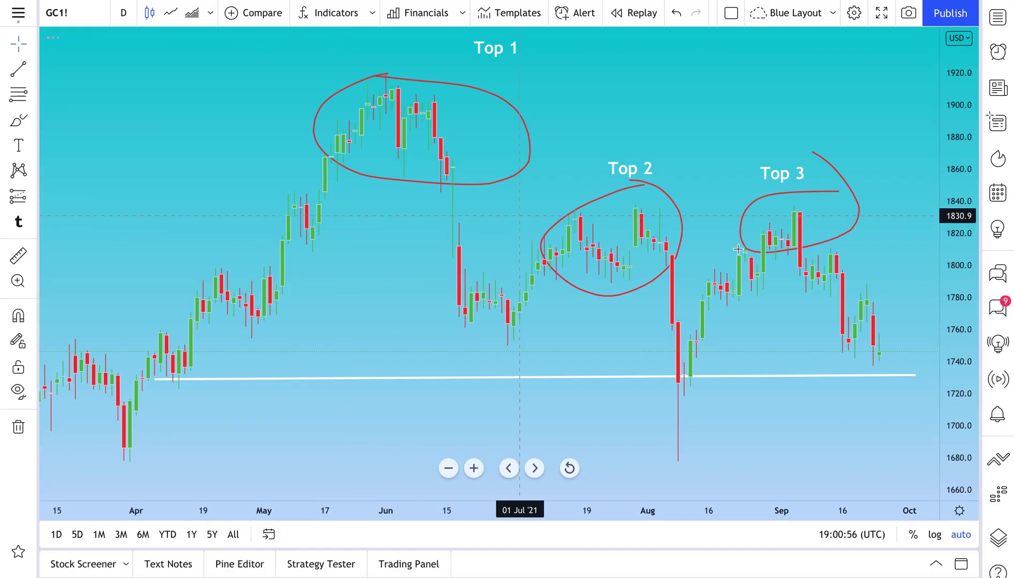
# Step: Move the "Top 1" label down closer to the first circled price top and deselect it
pyautogui.moveTo(503, 46); pyautogui.dragTo(483, 73)
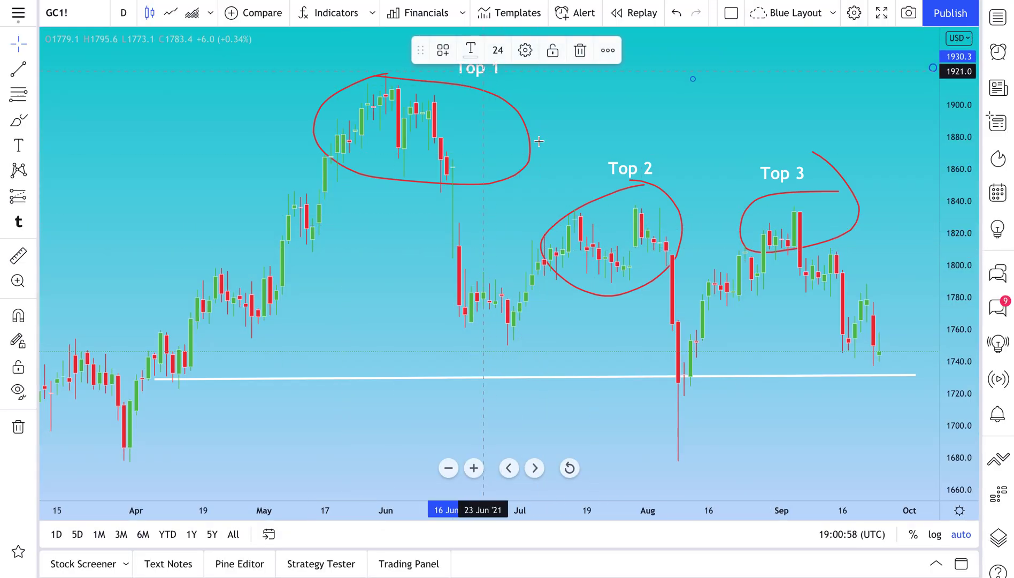
pyautogui.click(405, 276)
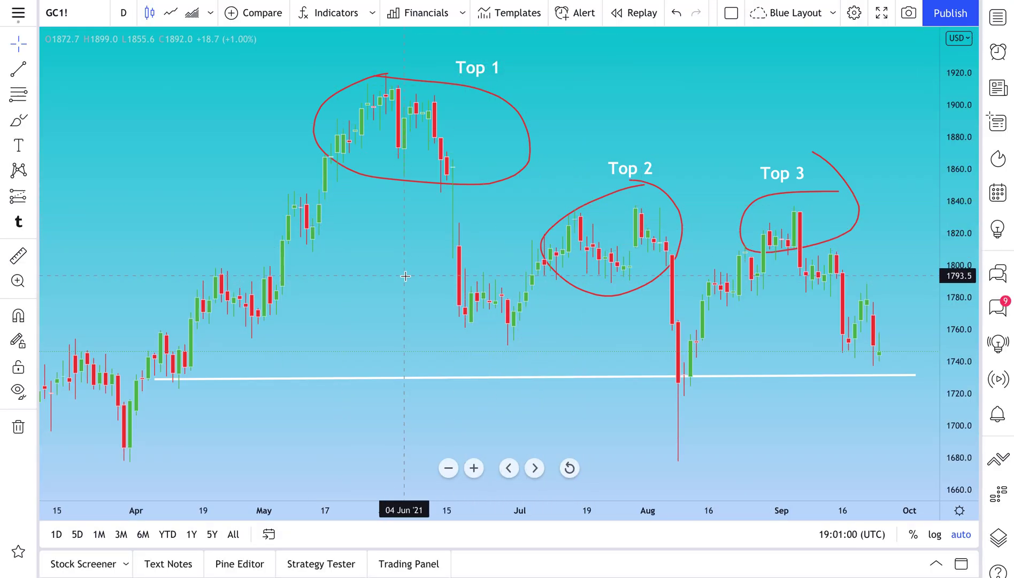
pyautogui.hscroll(5, 405, 276)
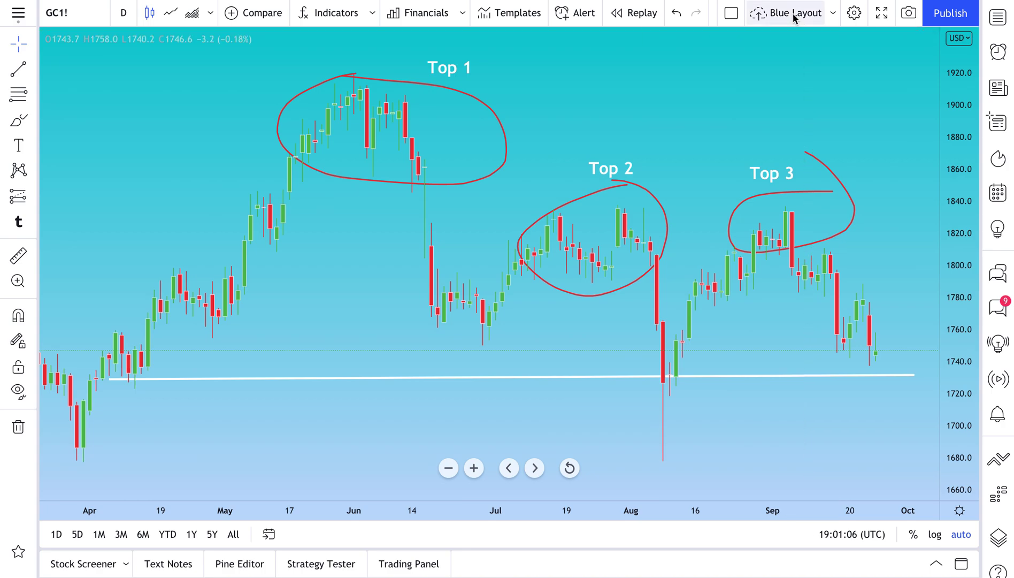
# Step: Look through the list of saved chart layouts and close it without loading one
pyautogui.click(835, 16)
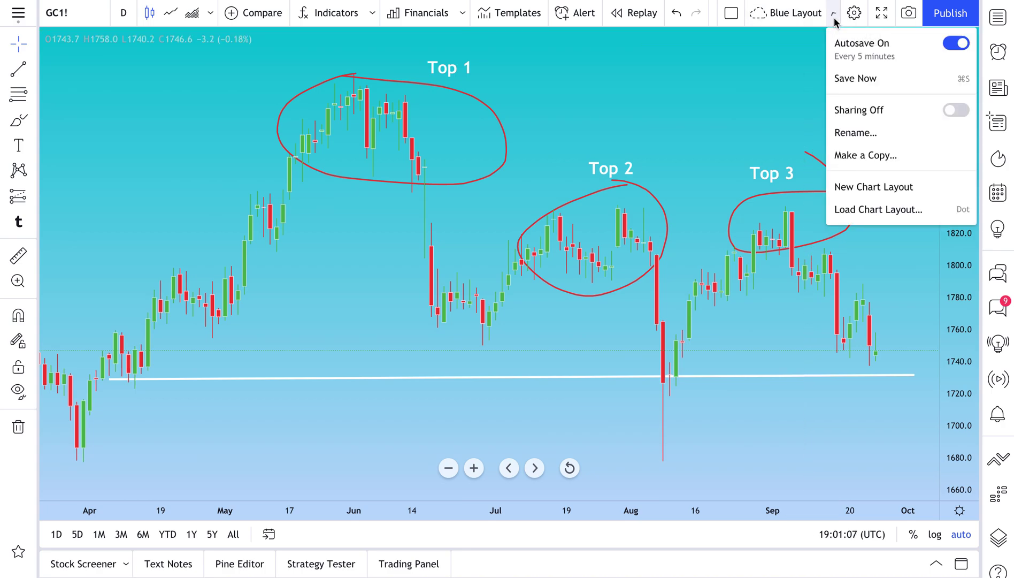
pyautogui.click(881, 213)
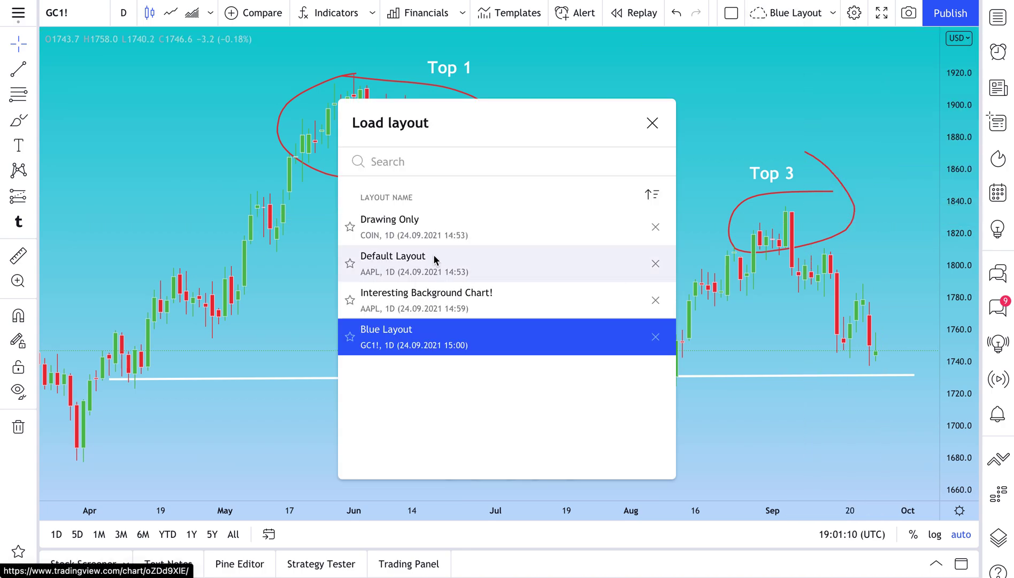
pyautogui.click(179, 183)
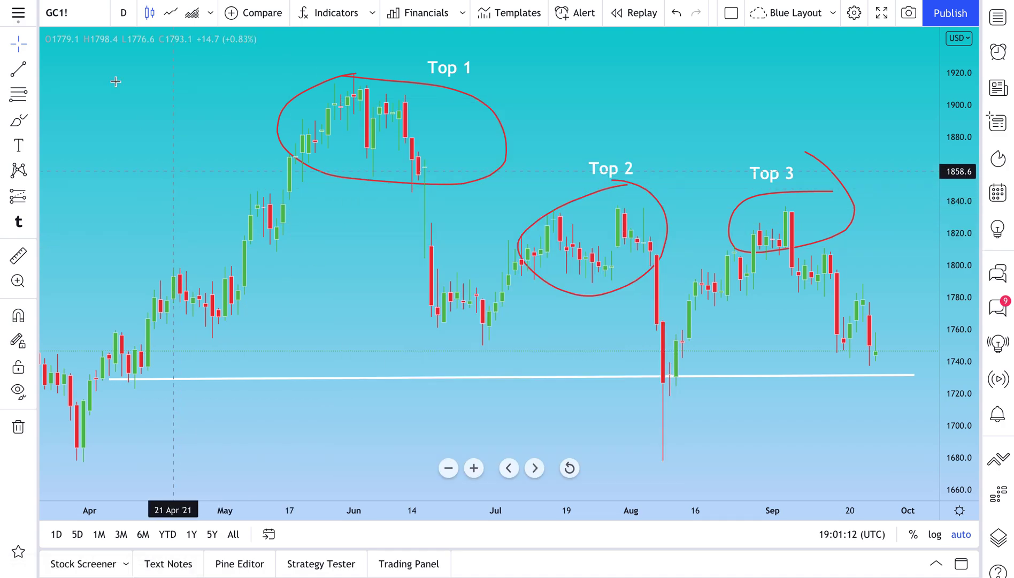
# Step: Change the symbol of the Blue Layout chart from gold futures to AAPL
pyautogui.click(64, 13)
pyautogui.write('AAPL')
pyautogui.press('Return')
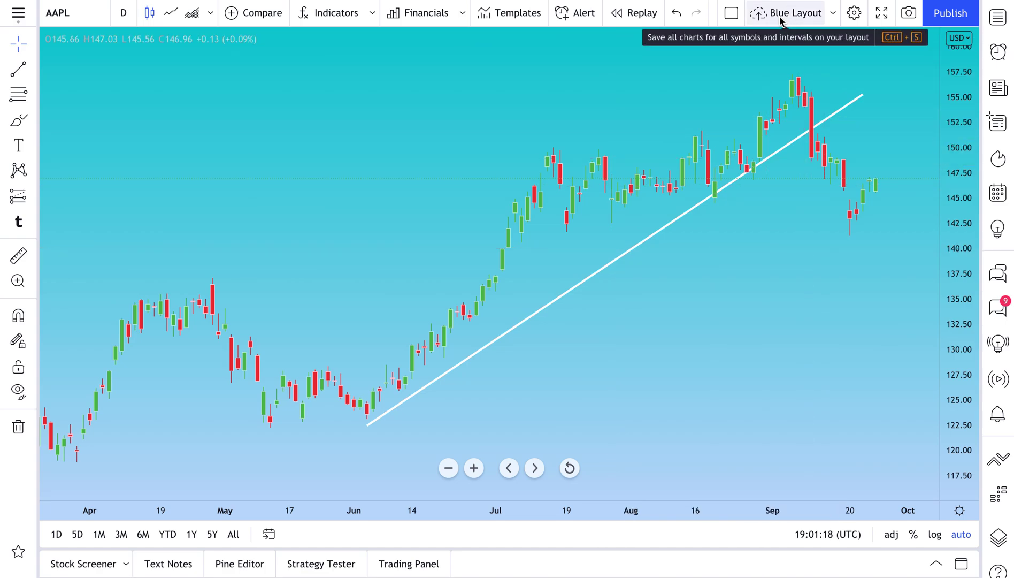
# Step: Load the saved layout named "Default Layout" for AAPL
pyautogui.click(832, 18)
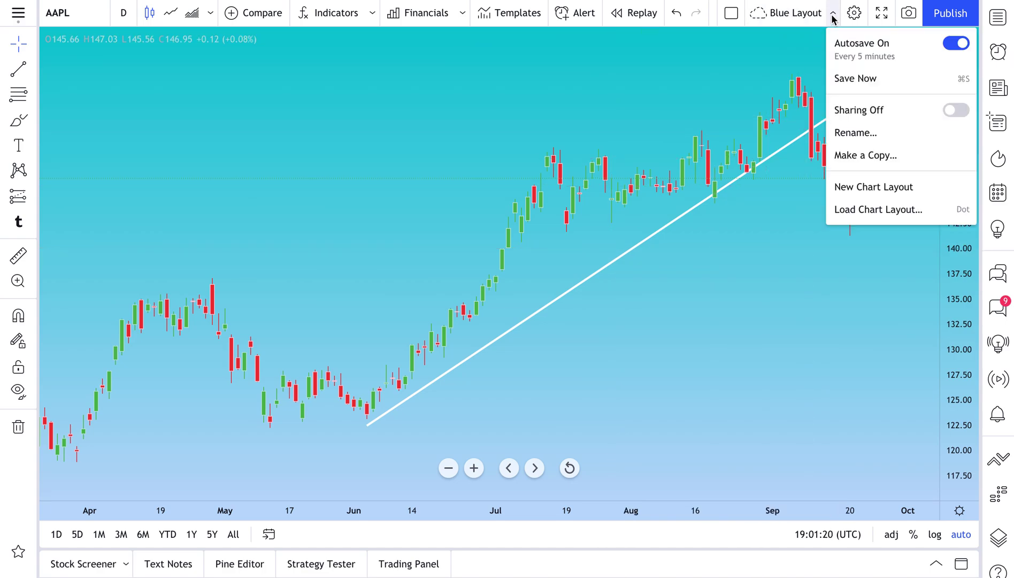
pyautogui.click(851, 210)
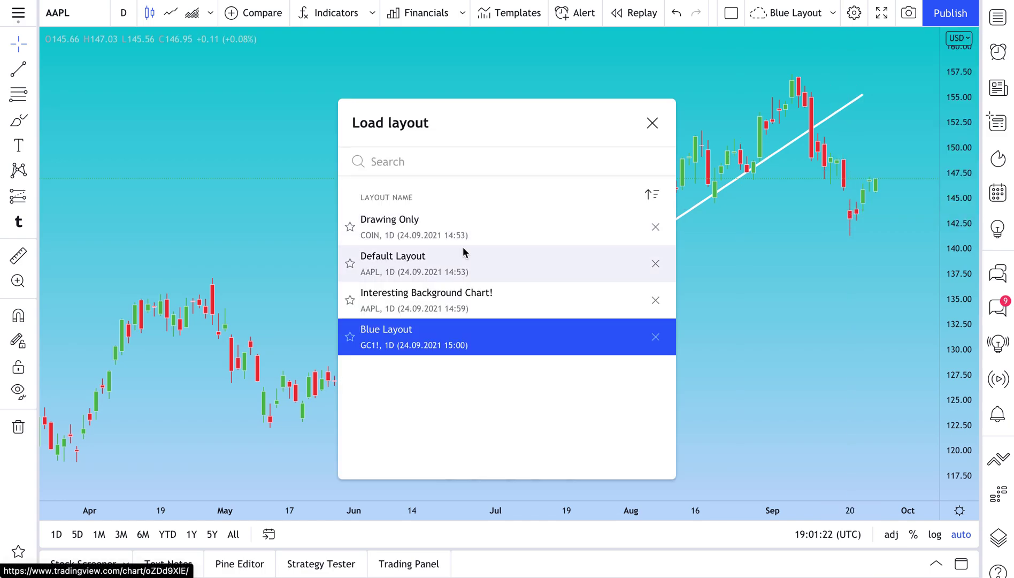
pyautogui.click(416, 265)
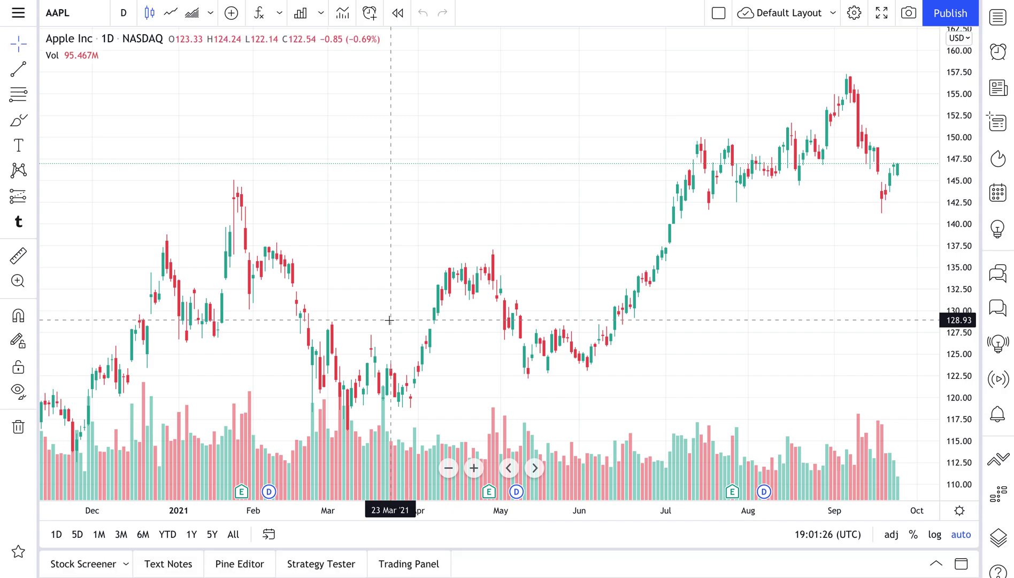
pyautogui.scroll(5, 414, 222)
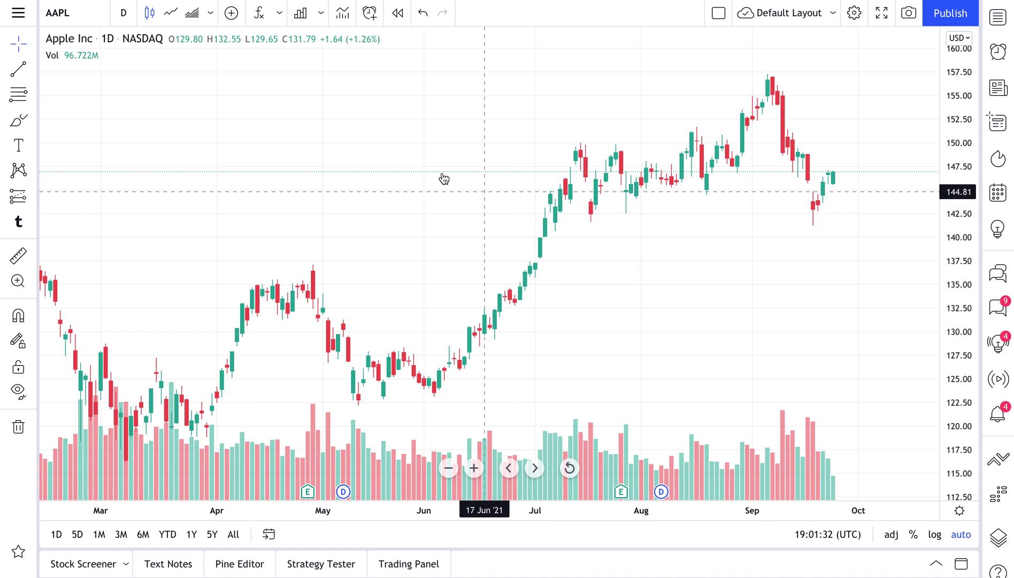
# Step: Review the saved layouts list from the Default Layout, close it and return to the Blue Layout chart
pyautogui.click(833, 13)
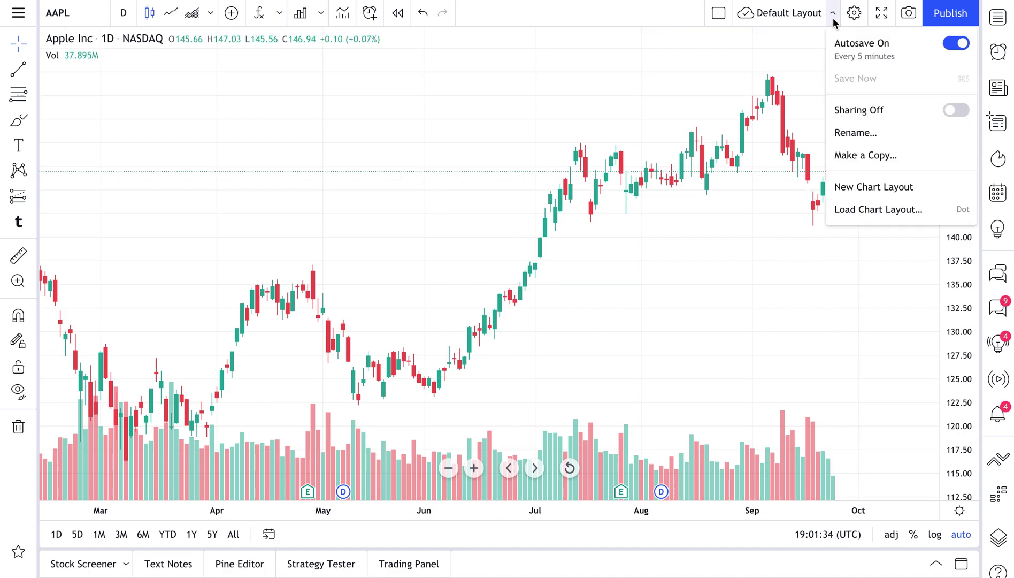
pyautogui.click(877, 209)
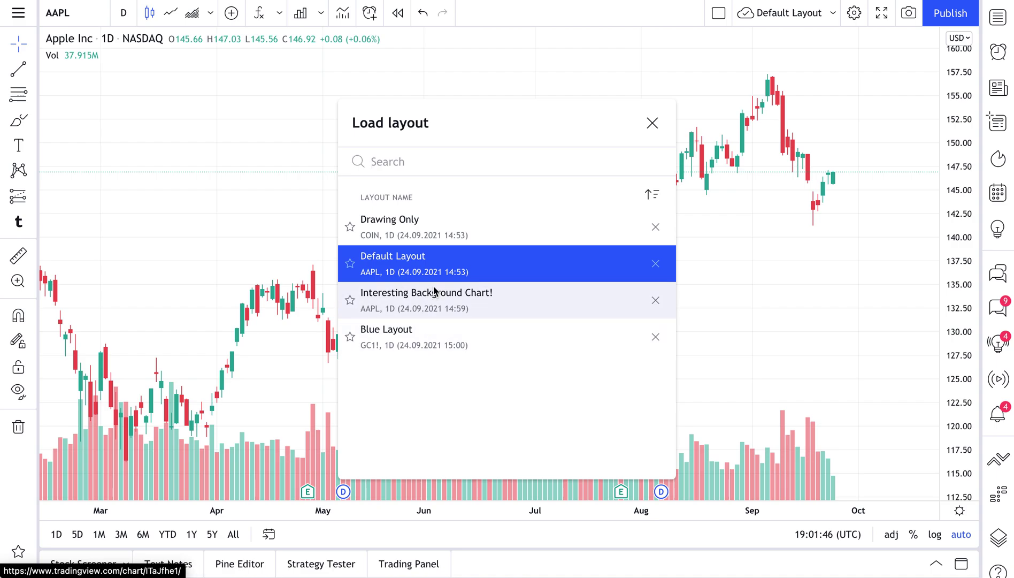
pyautogui.click(652, 123)
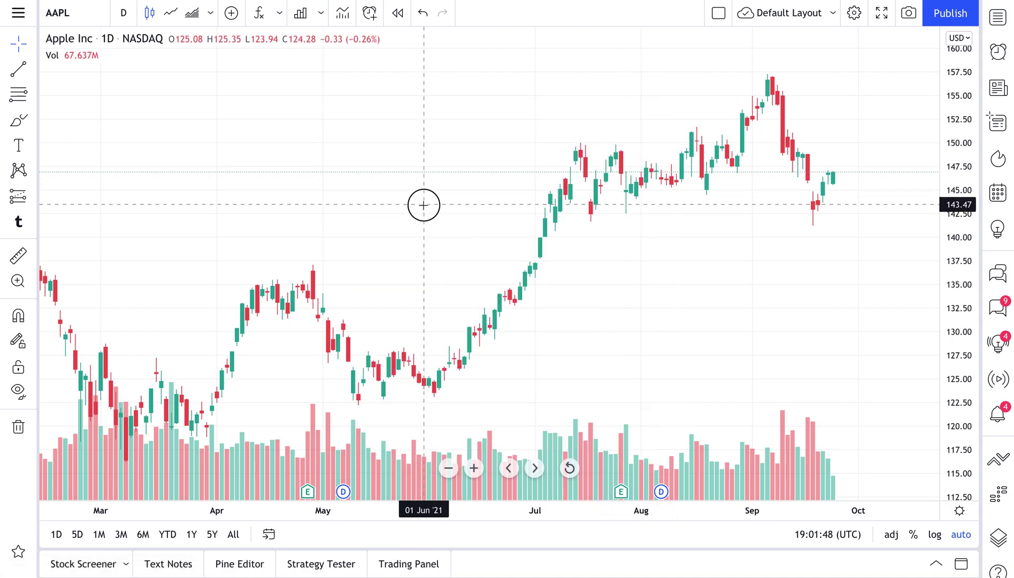
pyautogui.moveTo(424, 205); pyautogui.dragTo(507, 220)
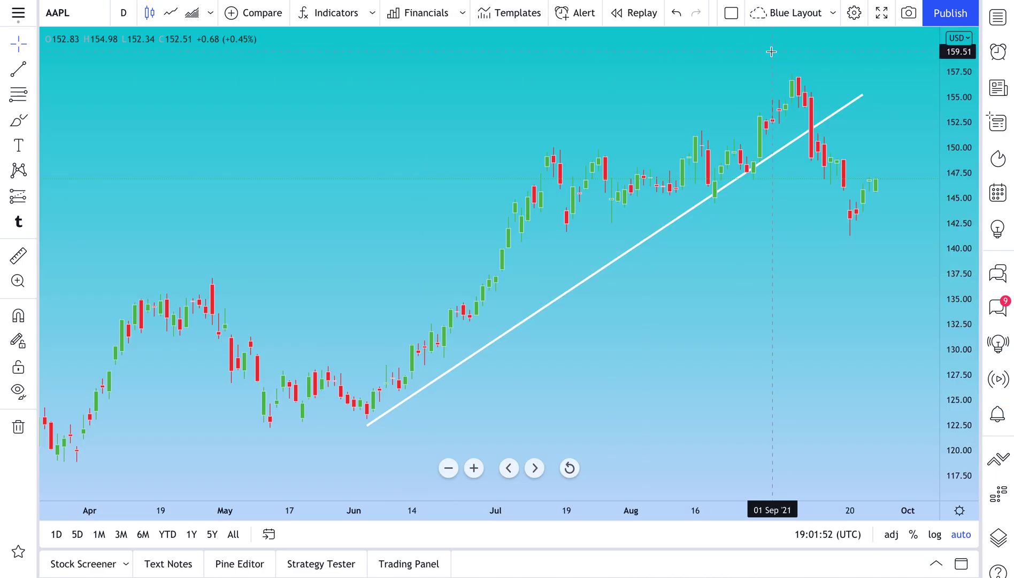
# Step: Switch the Blue Layout chart to the gold futures symbol GC1!
pyautogui.click(68, 14)
pyautogui.write('GC')
pyautogui.click(326, 233)
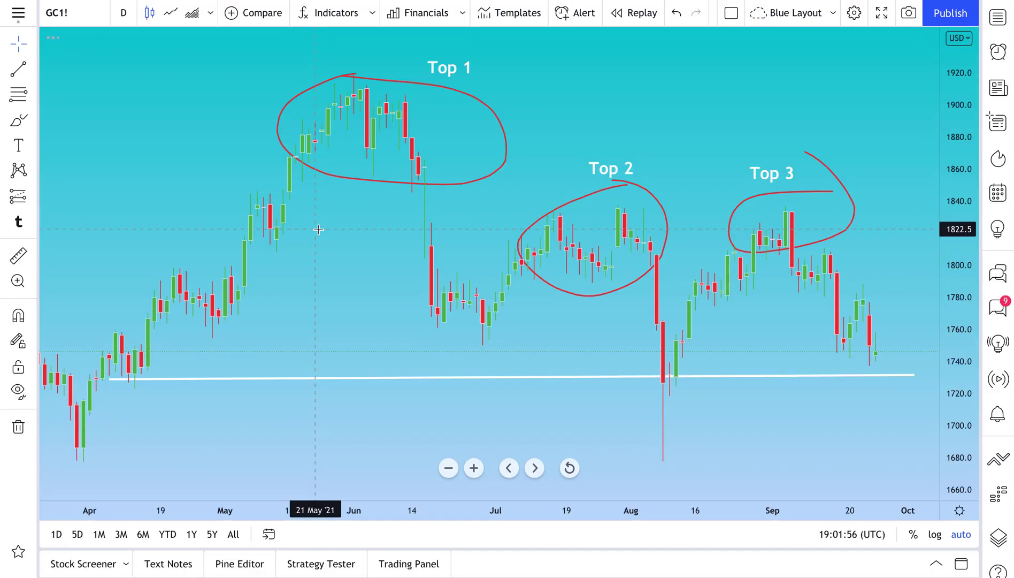
# Step: Switch the Blue Layout chart to the symbol BTCUSD
pyautogui.click(64, 14)
pyautogui.write('BTCUSD')
pyautogui.click(285, 204)
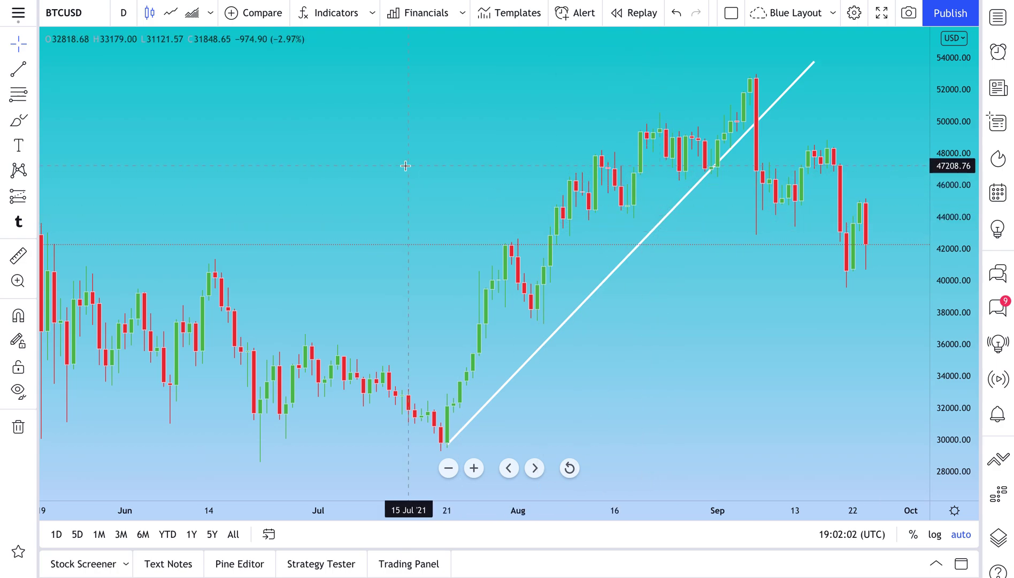
# Step: Load the saved "Default Layout" and show BTCUSD in it
pyautogui.click(832, 13)
pyautogui.click(866, 210)
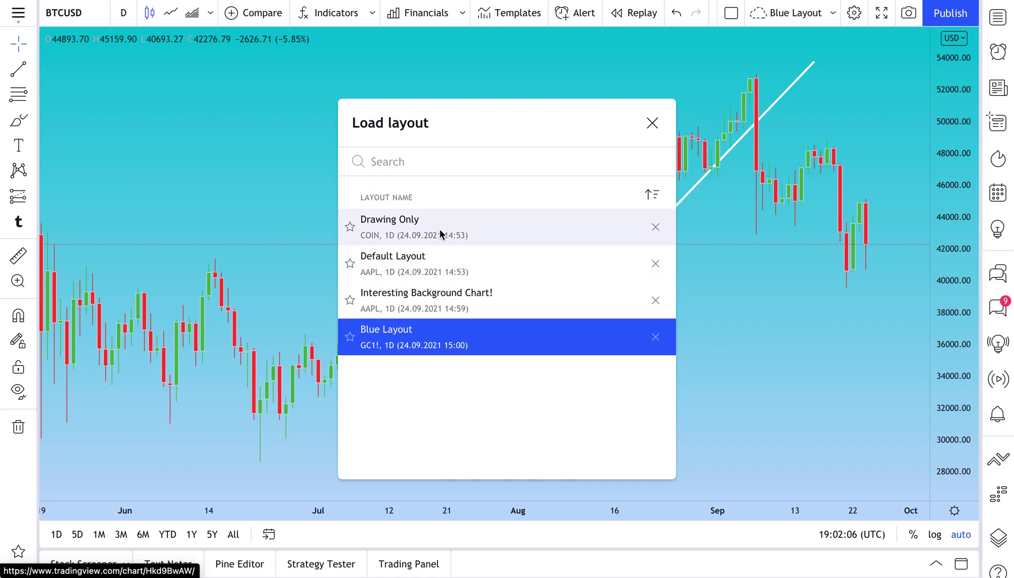
pyautogui.click(438, 270)
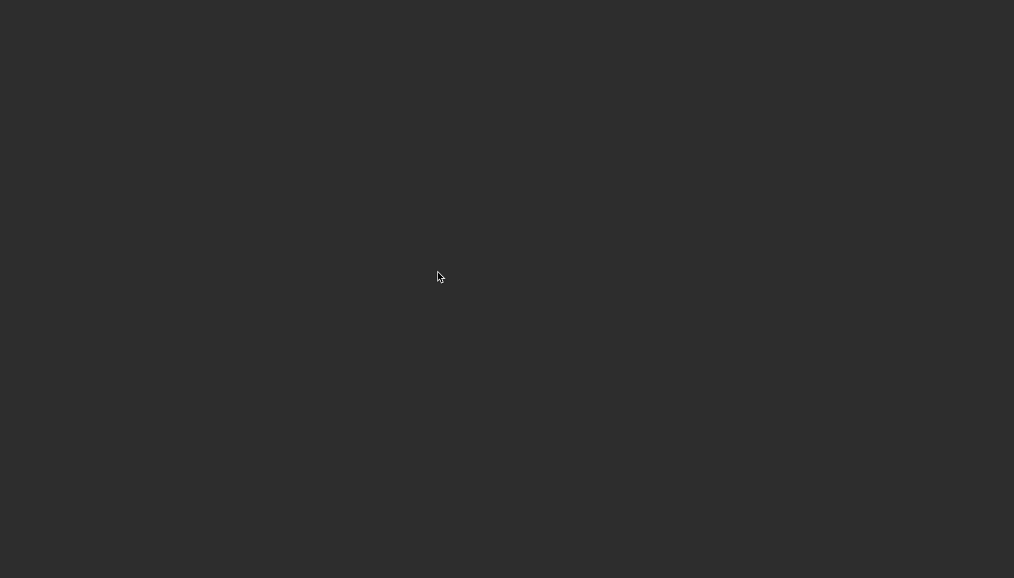
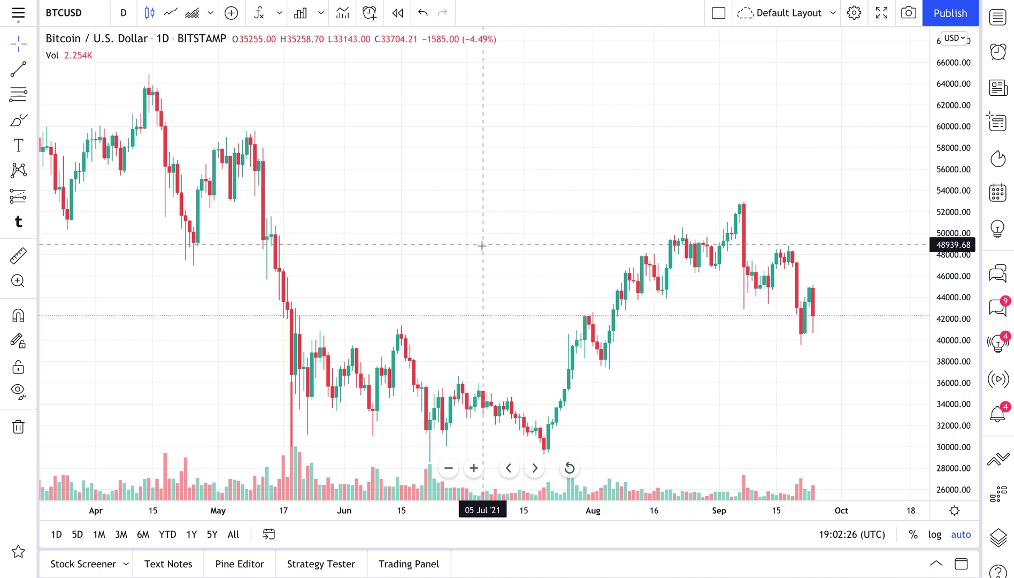
# Step: Check the list of saved chart layouts from the BTCUSD chart and close it without loading one
pyautogui.click(833, 14)
pyautogui.click(864, 186)
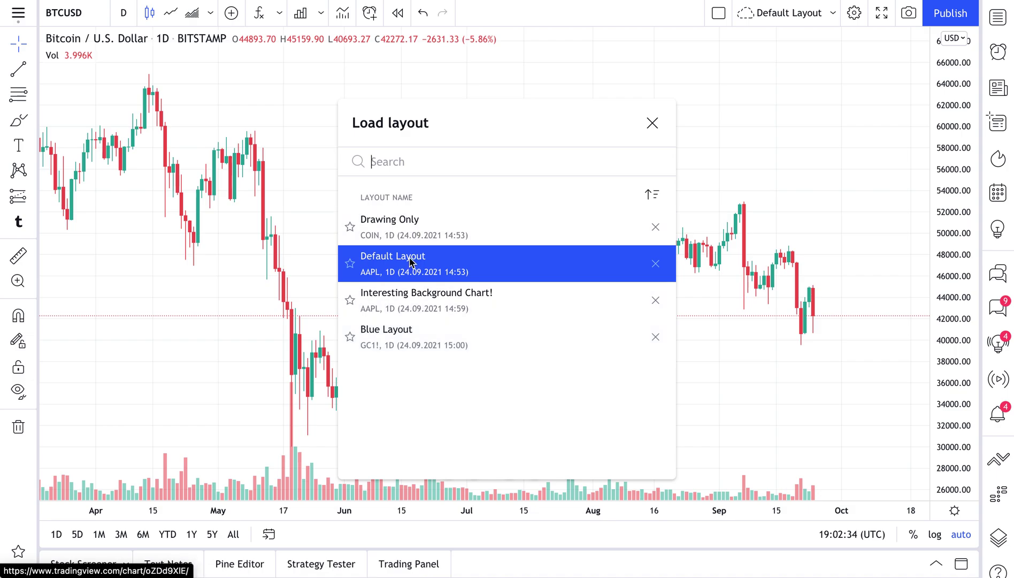
pyautogui.click(653, 124)
pyautogui.moveTo(369, 242); pyautogui.dragTo(507, 253)
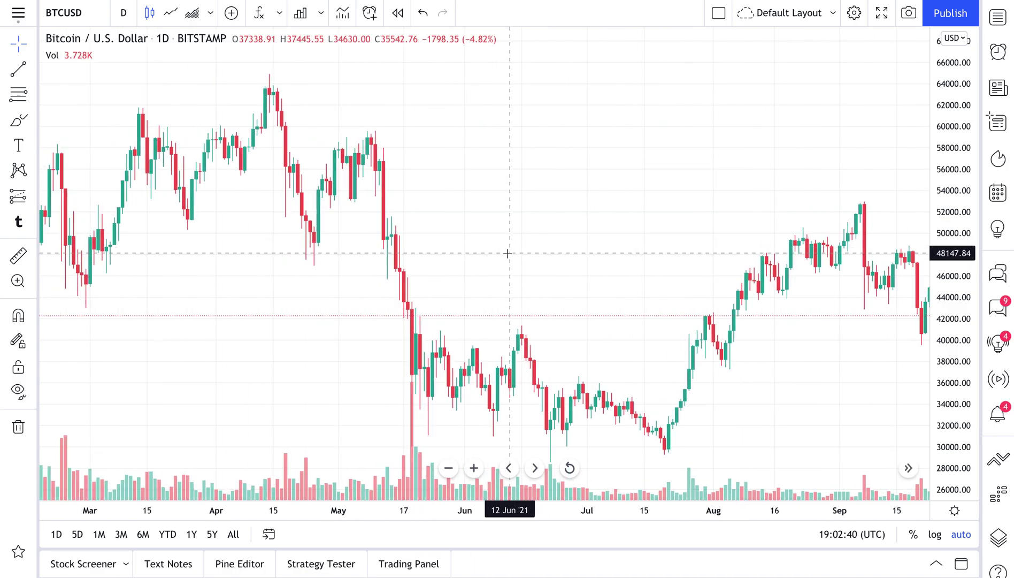
pyautogui.press('XF86AudioMute')
pyautogui.hscroll(-5, 507, 253)
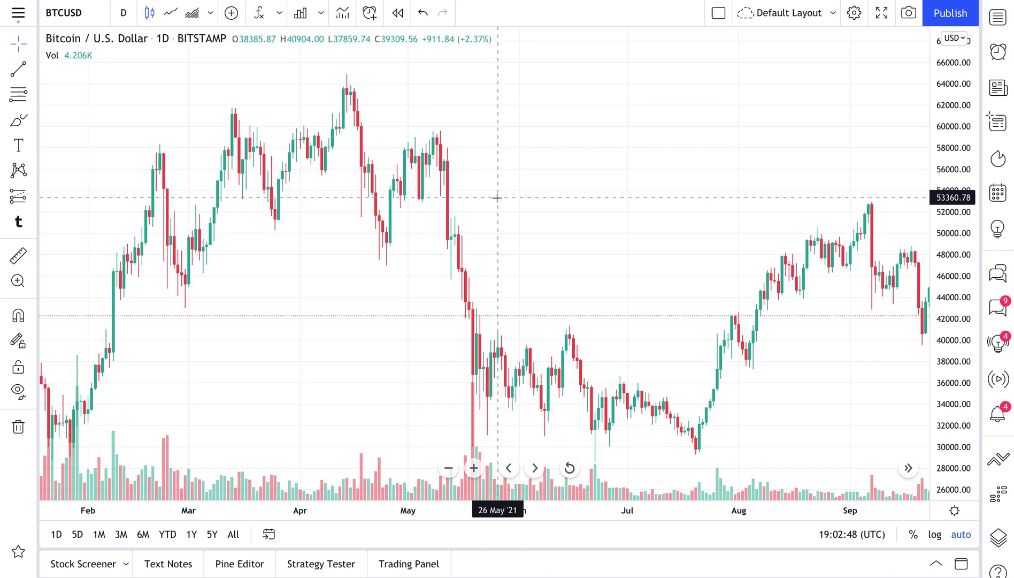
pyautogui.scroll(3, 612, 203)
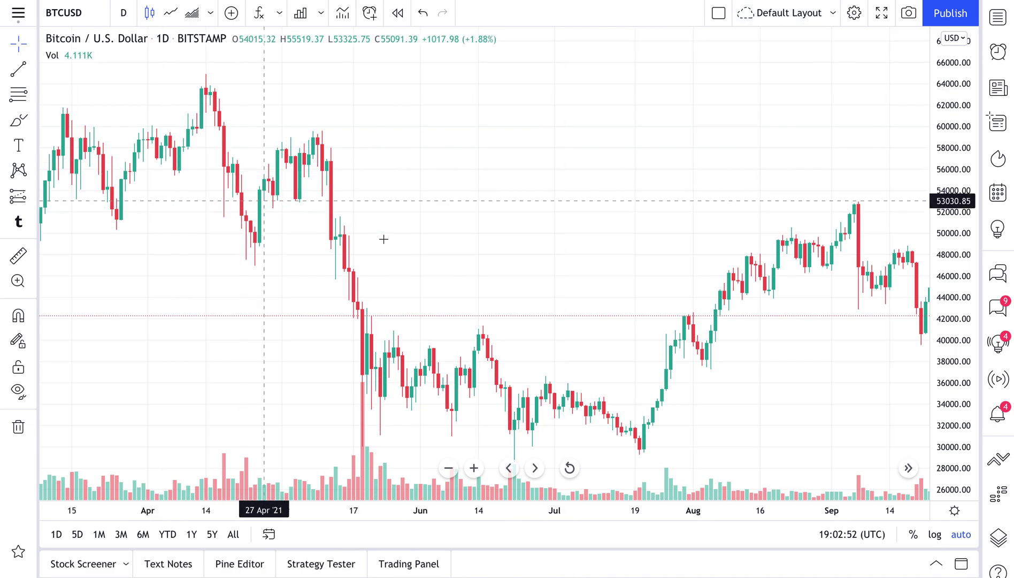
pyautogui.scroll(2, 383, 239)
pyautogui.moveTo(384, 239); pyautogui.dragTo(271, 209)
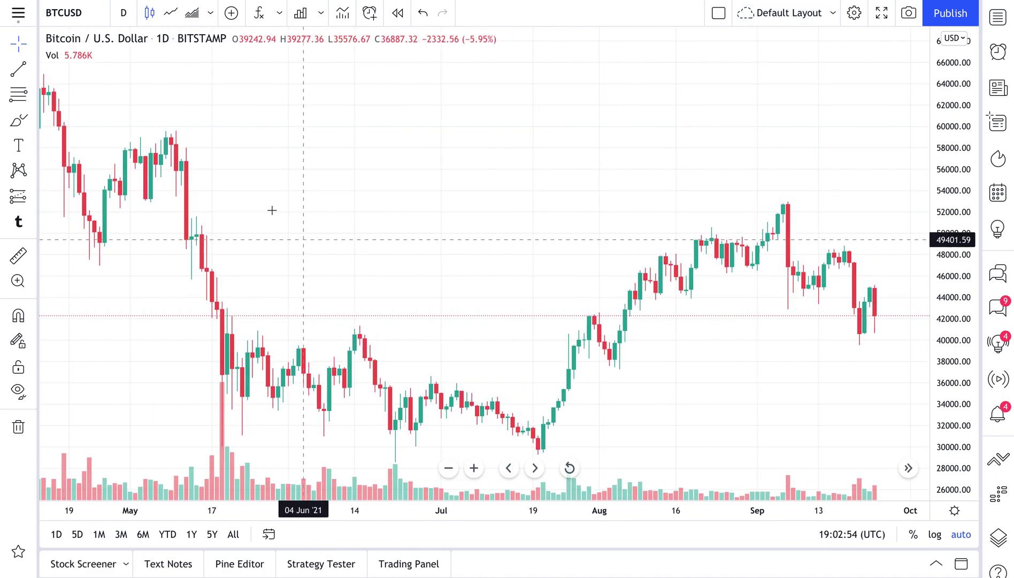
# Step: Rename the current chart layout as "Fibonacci Drawing Layout" and save the new name
pyautogui.click(833, 13)
pyautogui.click(842, 134)
pyautogui.doubleClick(384, 294)
pyautogui.write('Fibonacci Layout')
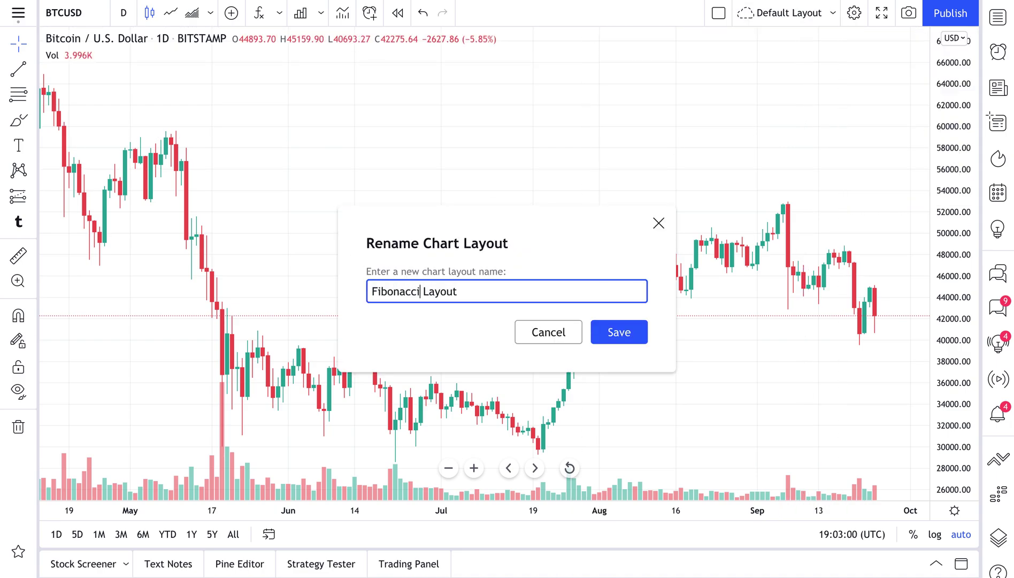
pyautogui.click(492, 297)
pyautogui.write('Drawing')
pyautogui.click(619, 333)
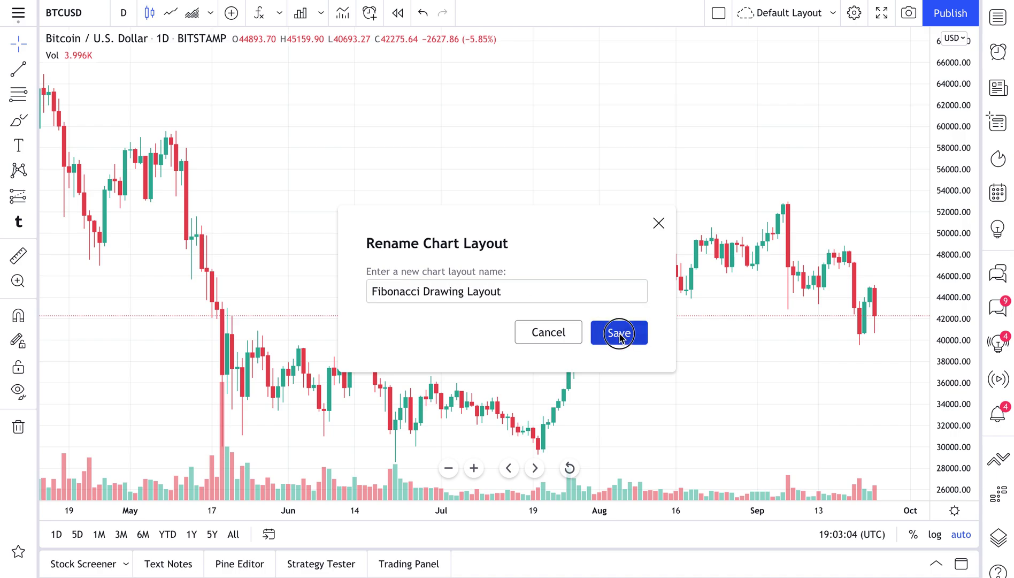
# Step: Draw a Fibonacci retracement on BTCUSD from the 13 April 2021 high at about 63,693 to 25 September 2021 at about 42,276
pyautogui.scroll(-5, 446, 281)
pyautogui.click(17, 94)
pyautogui.click(368, 86)
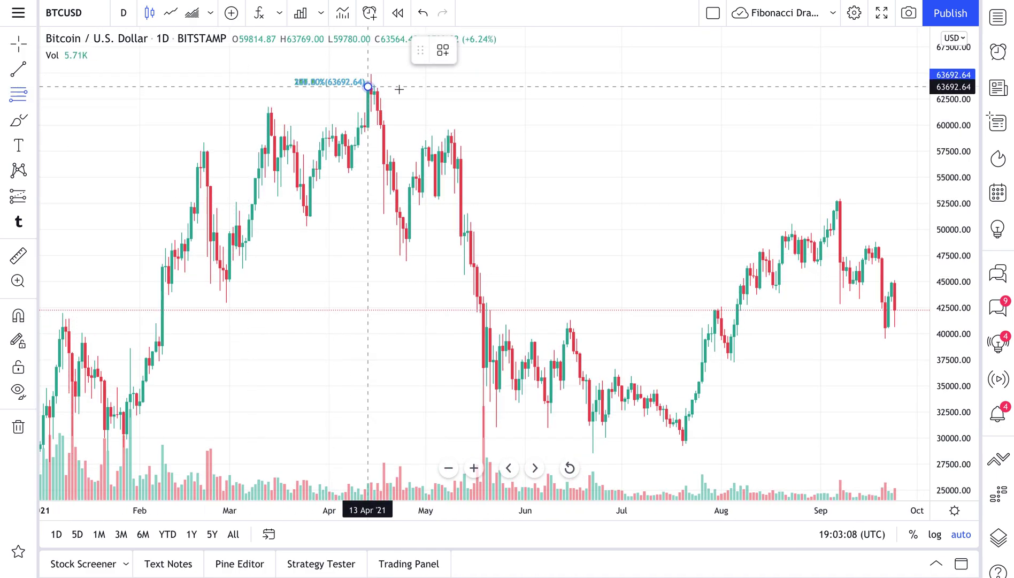
pyautogui.click(898, 310)
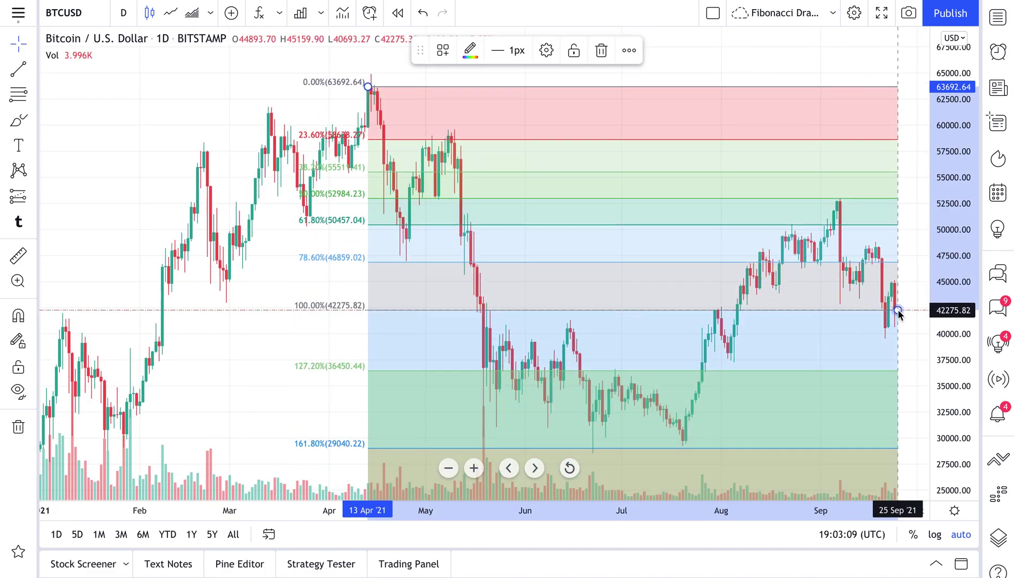
pyautogui.click(334, 320)
pyautogui.scroll(-3, 241, 341)
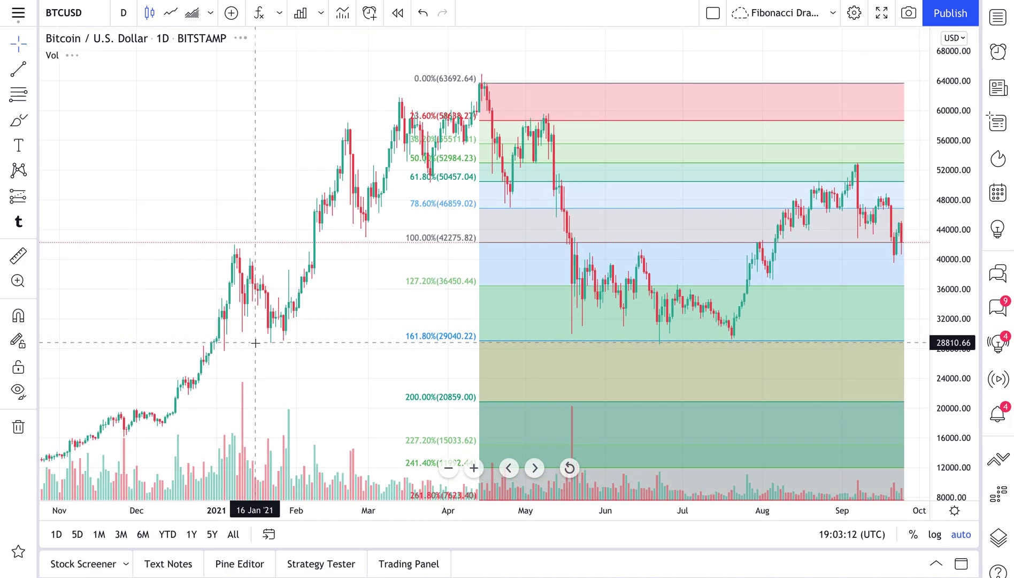
pyautogui.scroll(2, 255, 342)
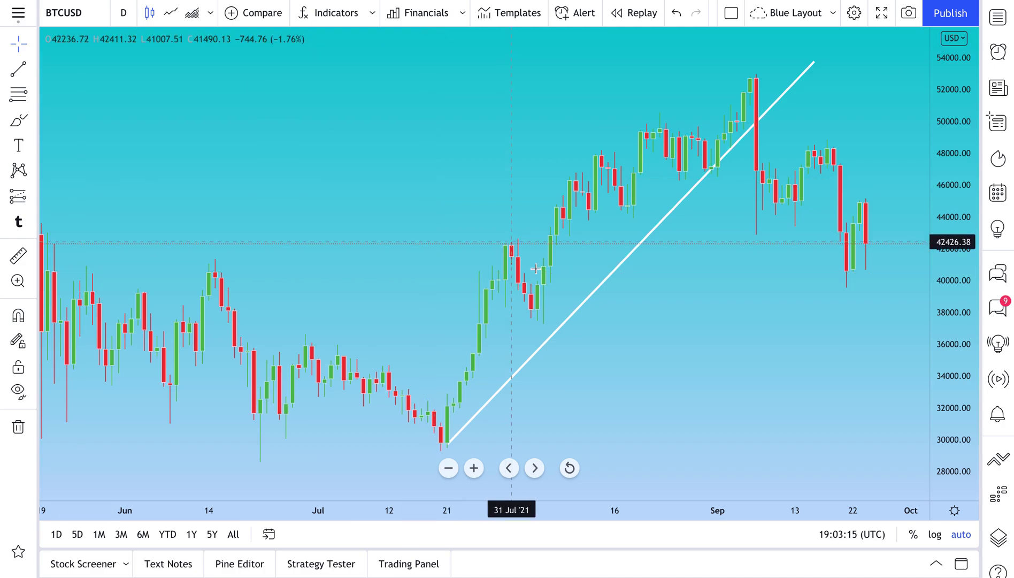
# Step: Rename the current chart layout as "Blue Layout Trendlines ONLY" and save the new name
pyautogui.click(832, 12)
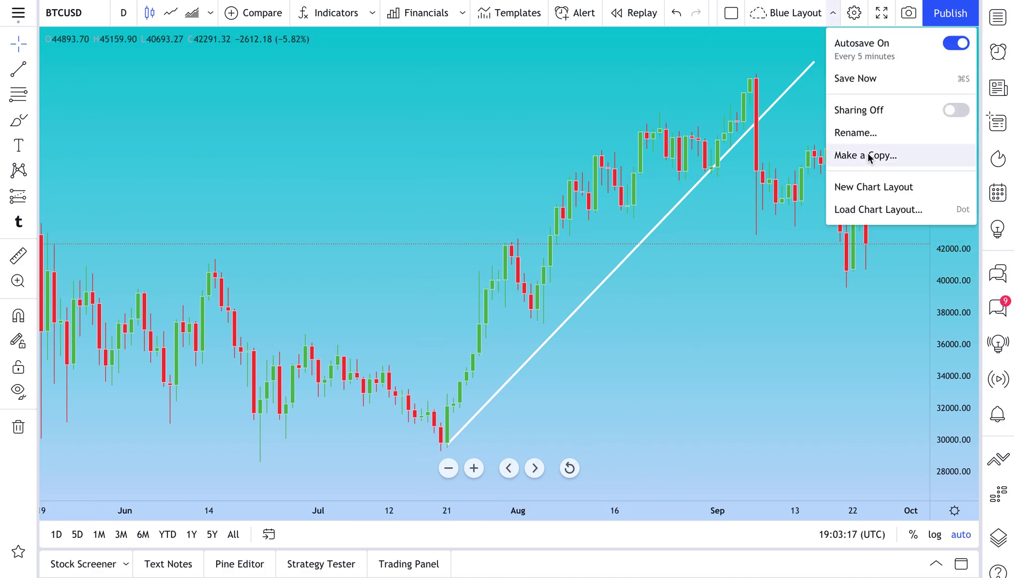
pyautogui.click(872, 132)
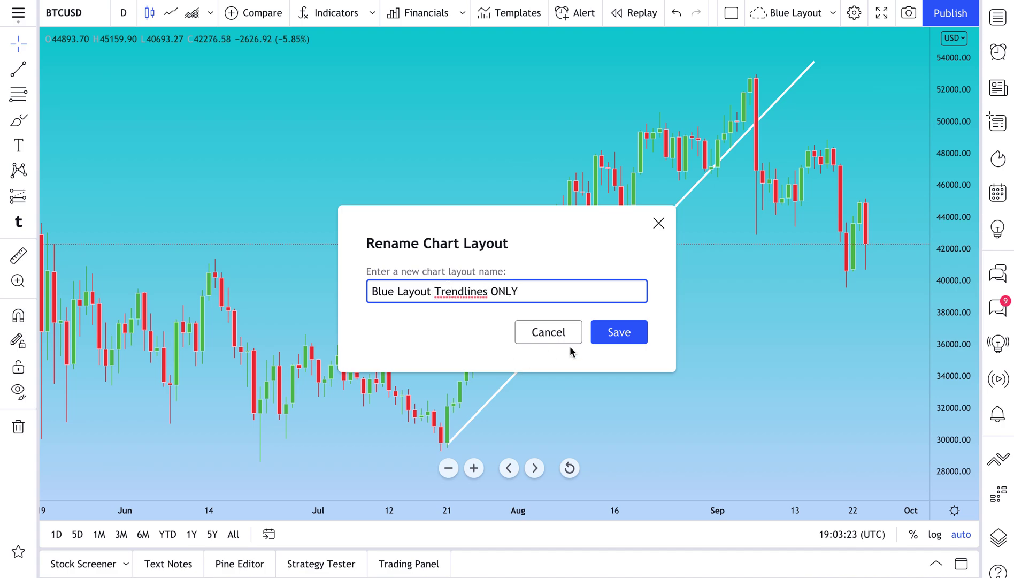
pyautogui.click(636, 332)
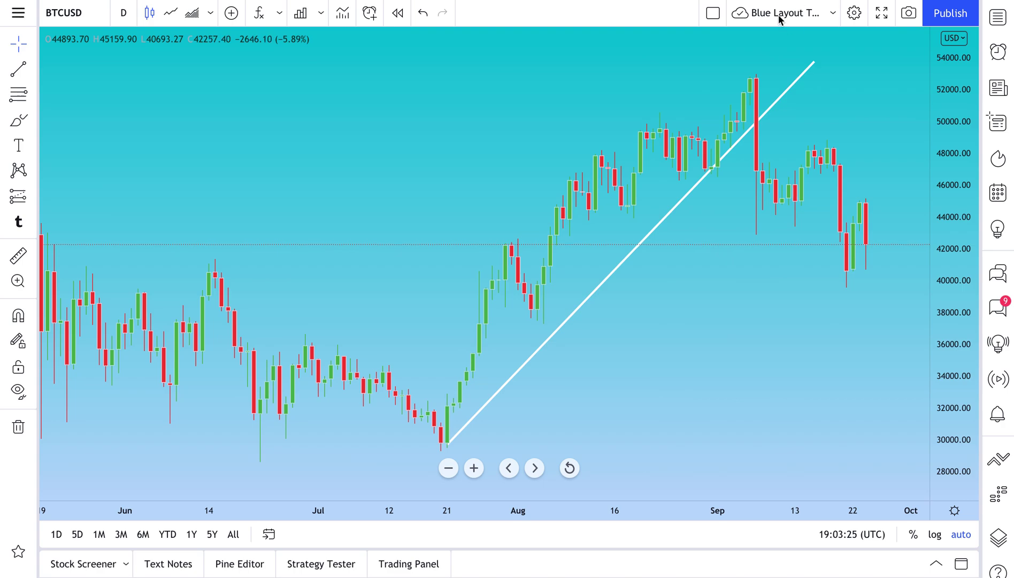
# Step: Load the saved "Fibonacci Drawing Layout" from the blue BTCUSD chart and check its styling and drawing tools
pyautogui.click(834, 14)
pyautogui.click(859, 206)
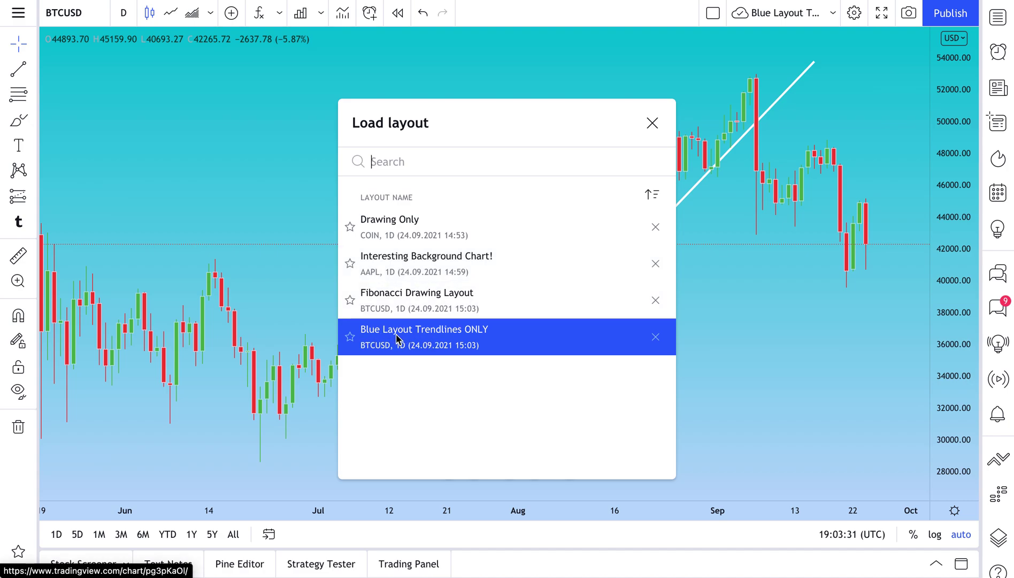
pyautogui.click(403, 303)
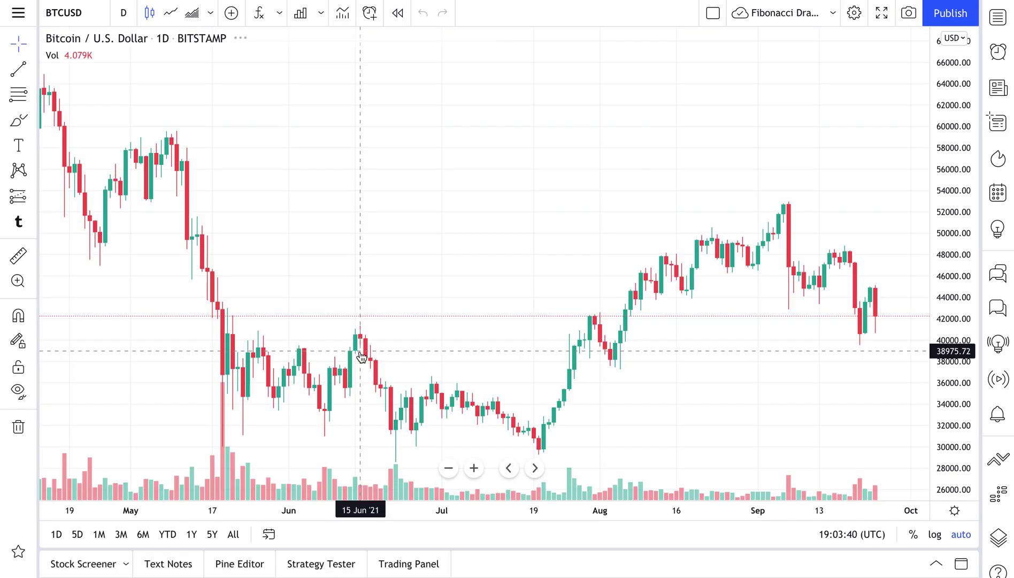
pyautogui.scroll(-3, 421, 279)
pyautogui.click(18, 95)
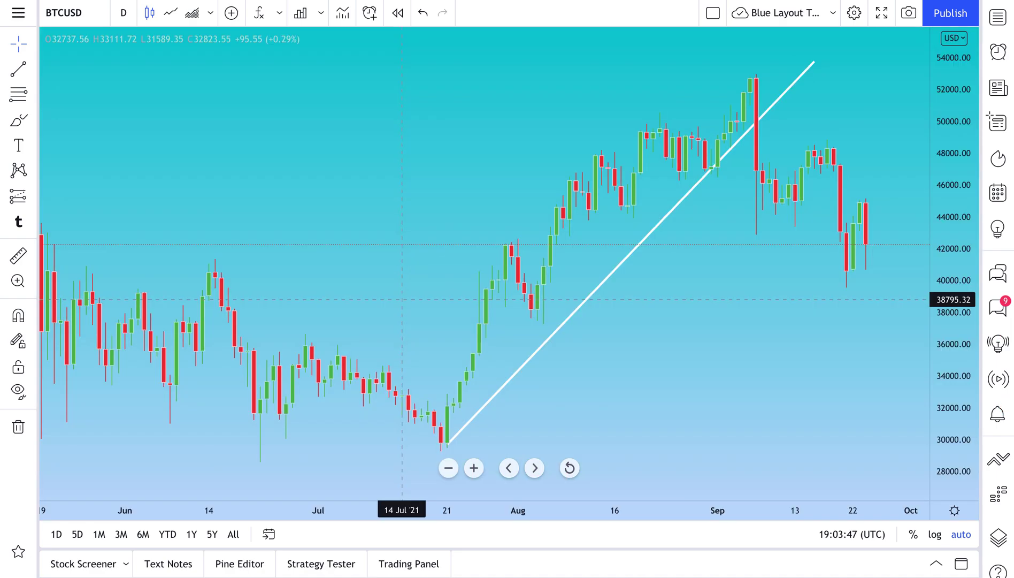
# Step: Reopen the list of saved layouts from the blue chart and load "Fibonacci Drawing Layout" again
pyautogui.click(833, 13)
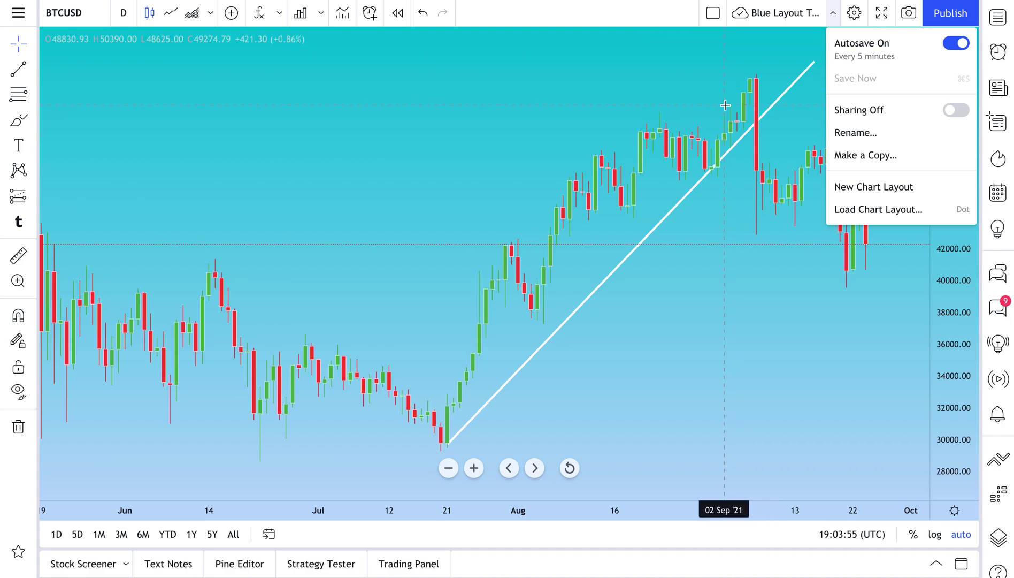
pyautogui.press('.')
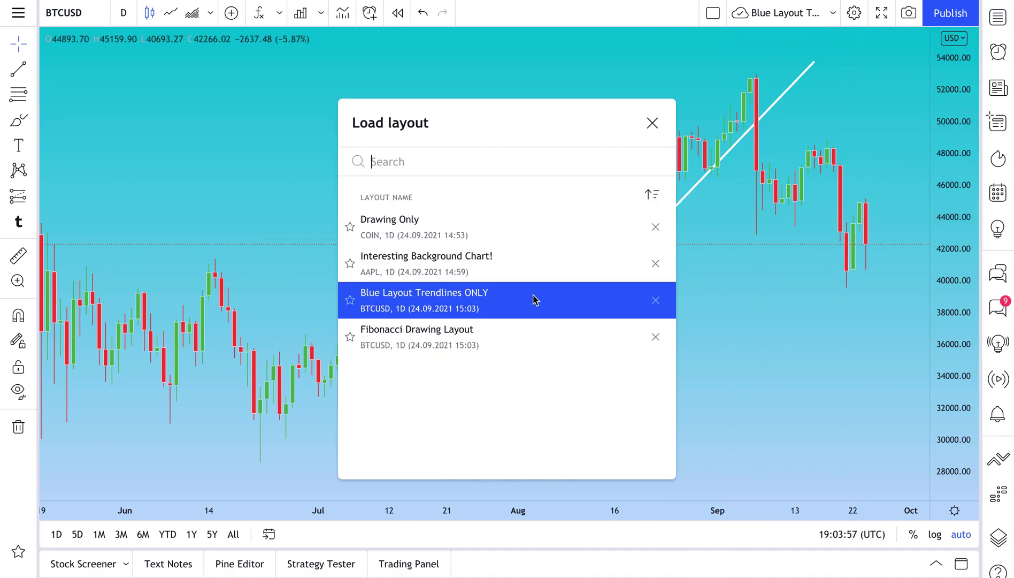
pyautogui.click(433, 340)
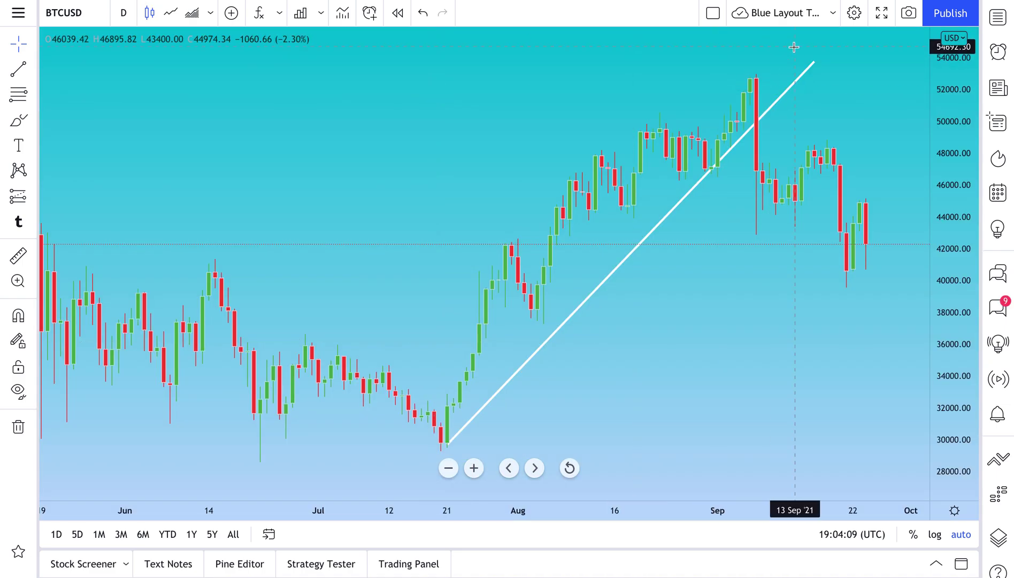
# Step: Mark "Blue Layout Trendlines ONLY" and "Drawing Only" as favourites in the saved layouts list and close it
pyautogui.click(836, 16)
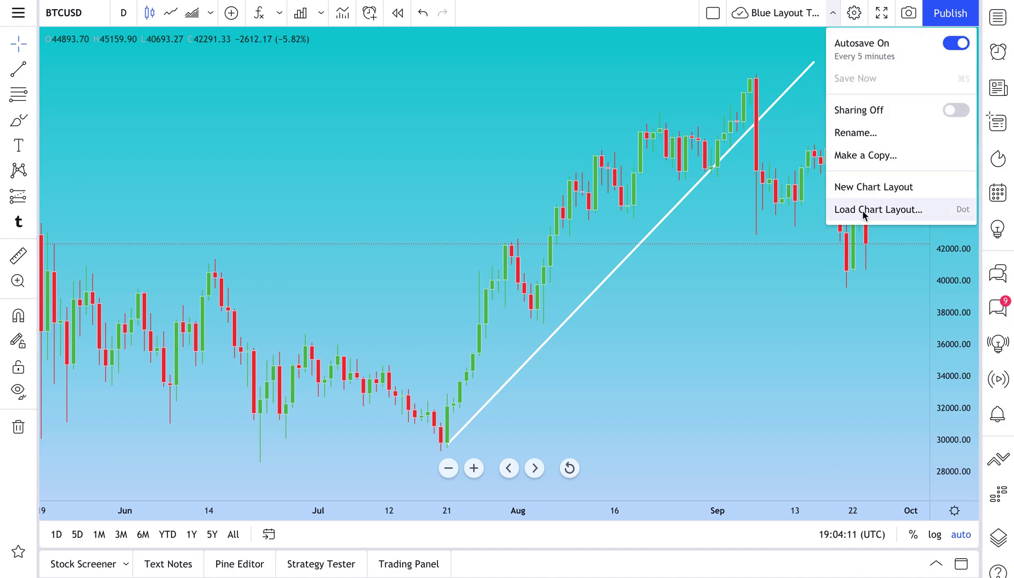
pyautogui.click(885, 212)
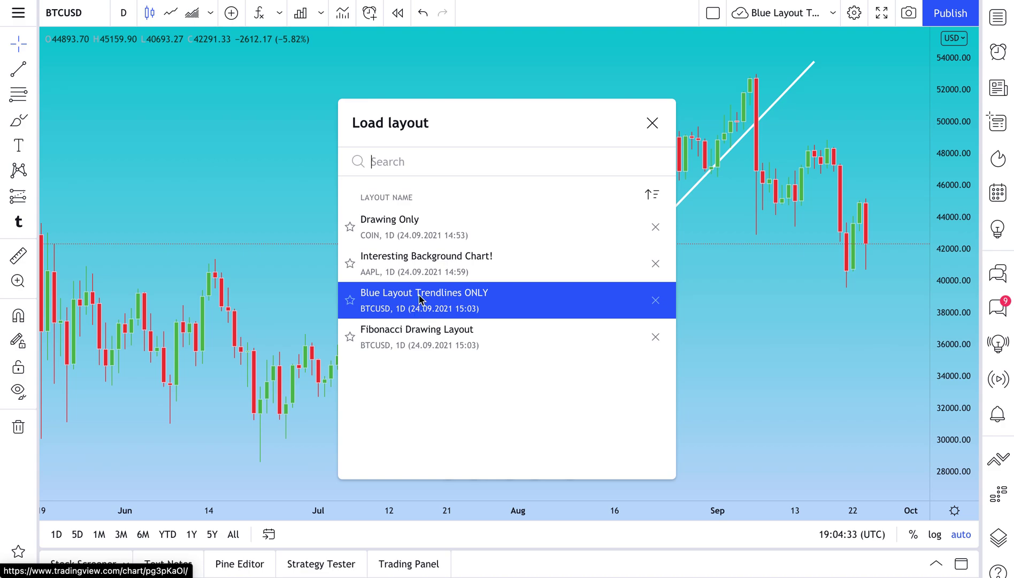
pyautogui.click(348, 302)
pyautogui.click(350, 264)
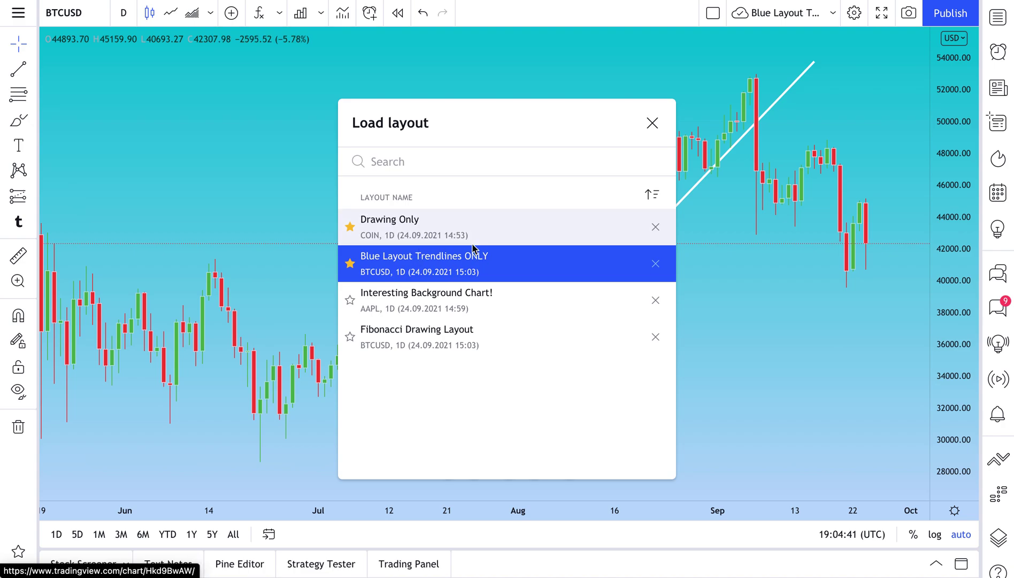
pyautogui.click(652, 123)
# Step: Create a new chart layout from the blue BTCUSD layout
pyautogui.click(833, 14)
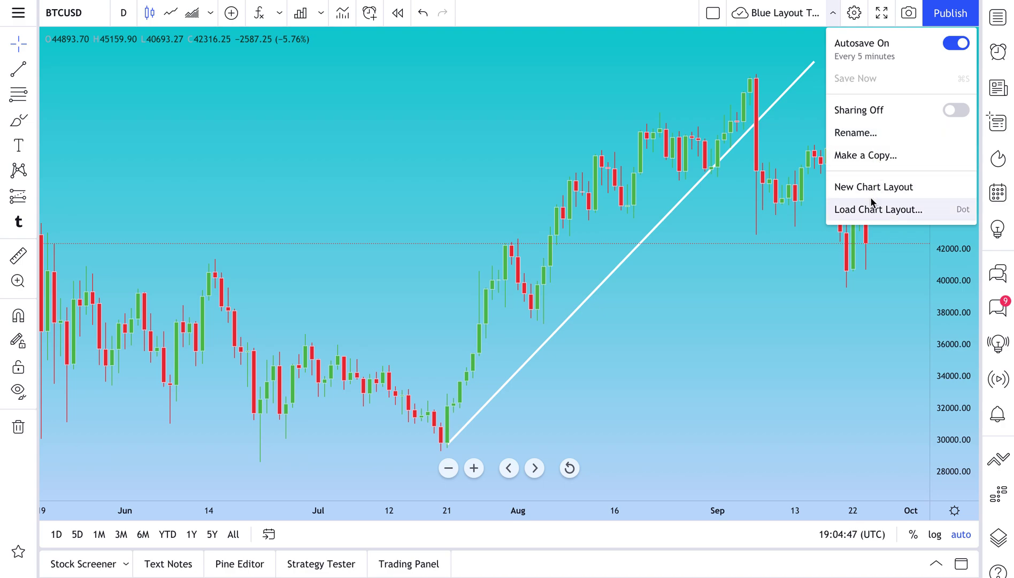
pyautogui.click(841, 186)
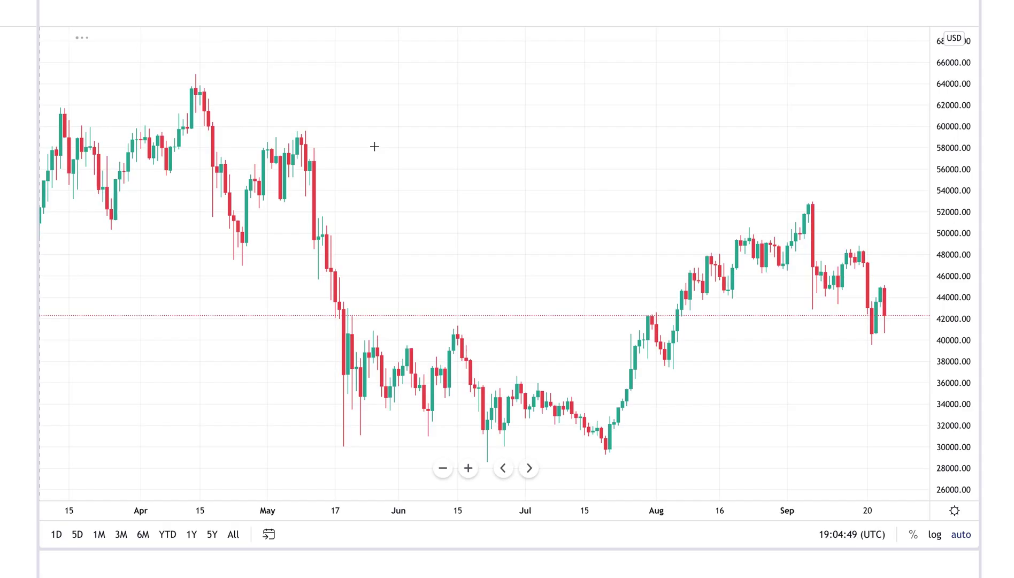
# Step: Set the new layout's chart background to solid blue
pyautogui.rightClick(483, 136)
pyautogui.click(534, 485)
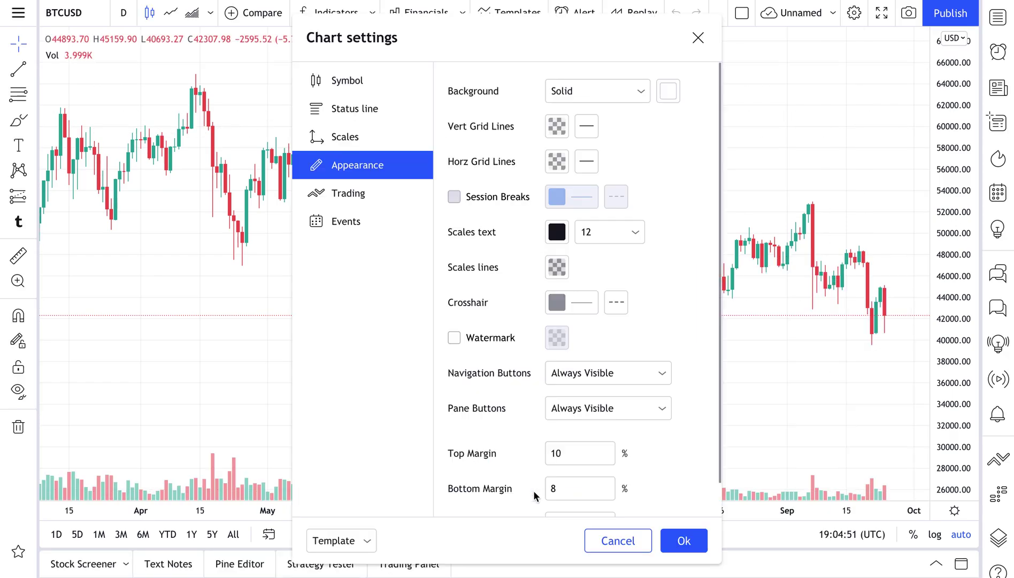
pyautogui.click(571, 96)
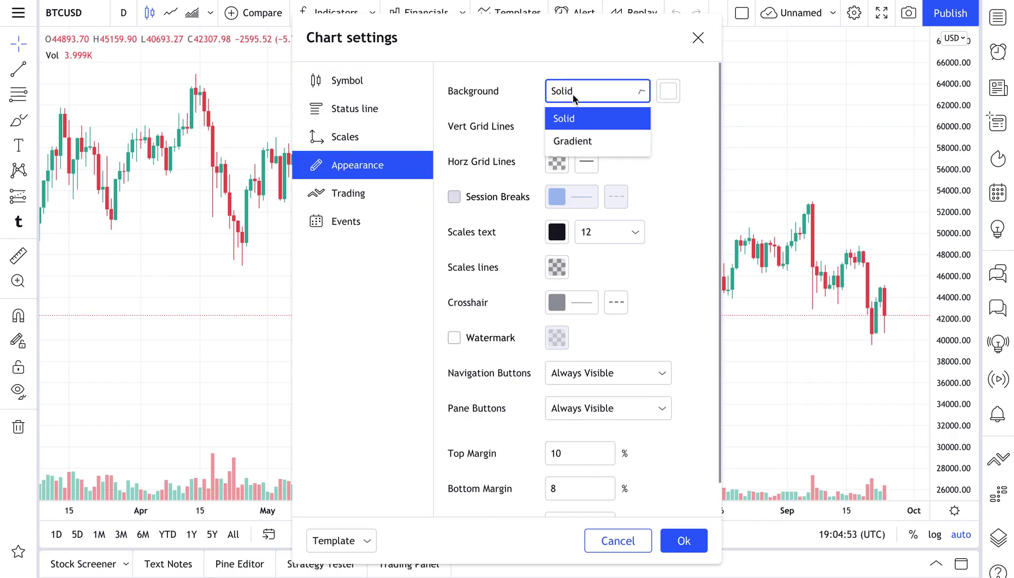
pyautogui.click(668, 92)
pyautogui.click(769, 136)
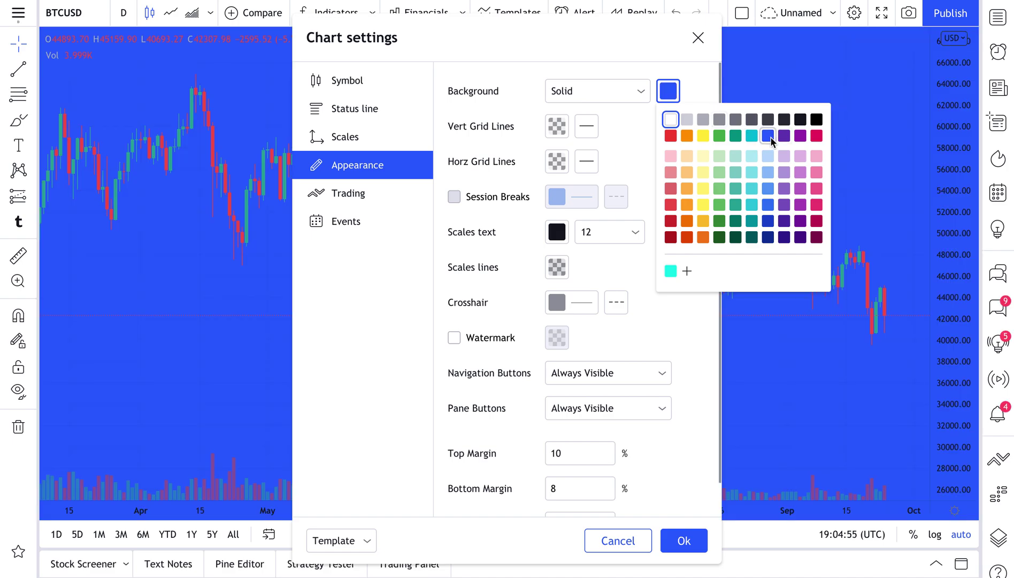
pyautogui.click(698, 40)
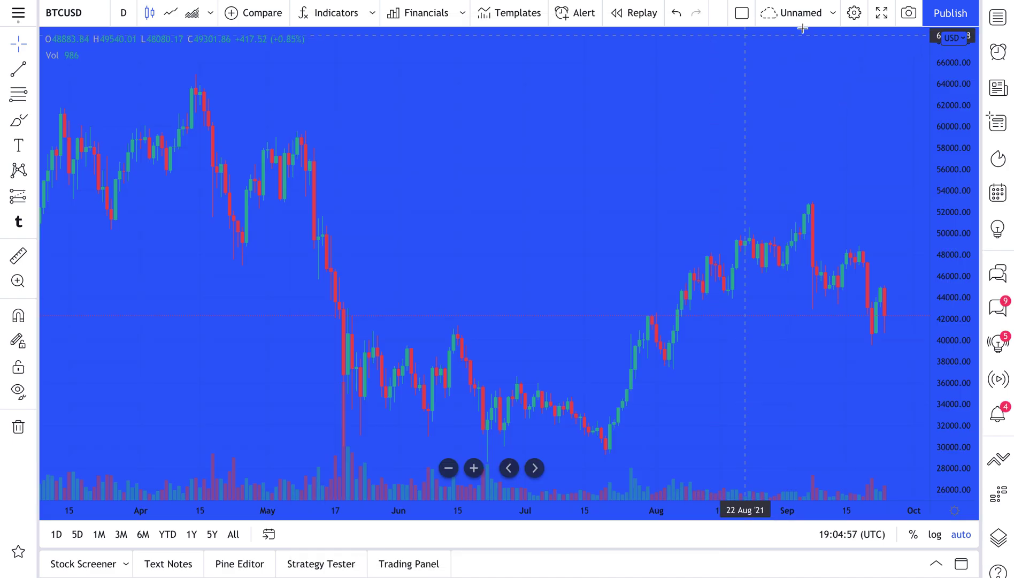
pyautogui.click(832, 13)
pyautogui.click(845, 132)
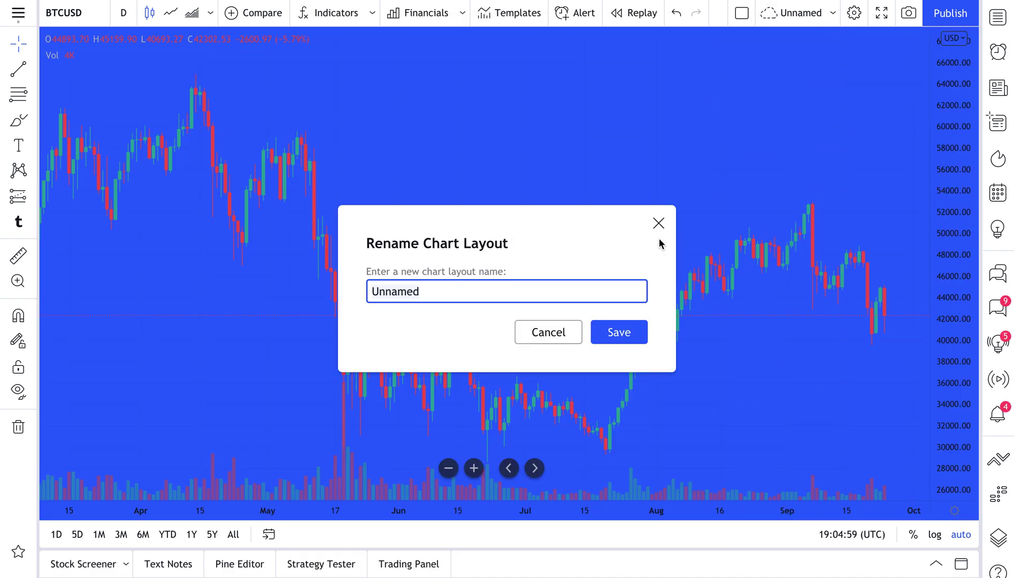
pyautogui.click(661, 219)
# Step: Draw a Date Range on BTCUSD spanning 141 bars from 6 May 2021 at about 57,122 to 24 September 2021
pyautogui.click(33, 196)
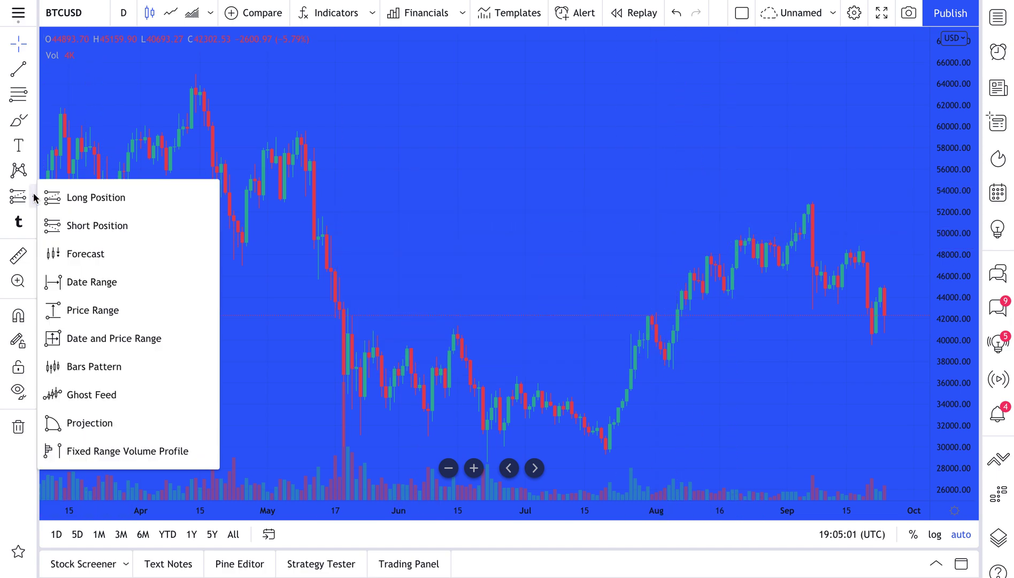
pyautogui.click(103, 282)
pyautogui.click(289, 157)
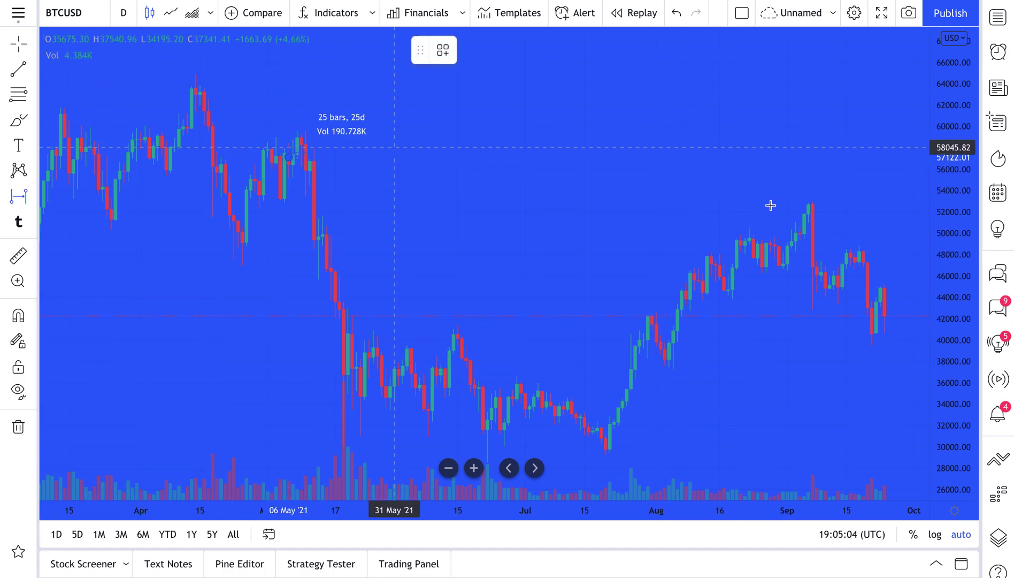
pyautogui.click(885, 309)
# Step: Change the chart's solid background colour to light pink
pyautogui.rightClick(632, 105)
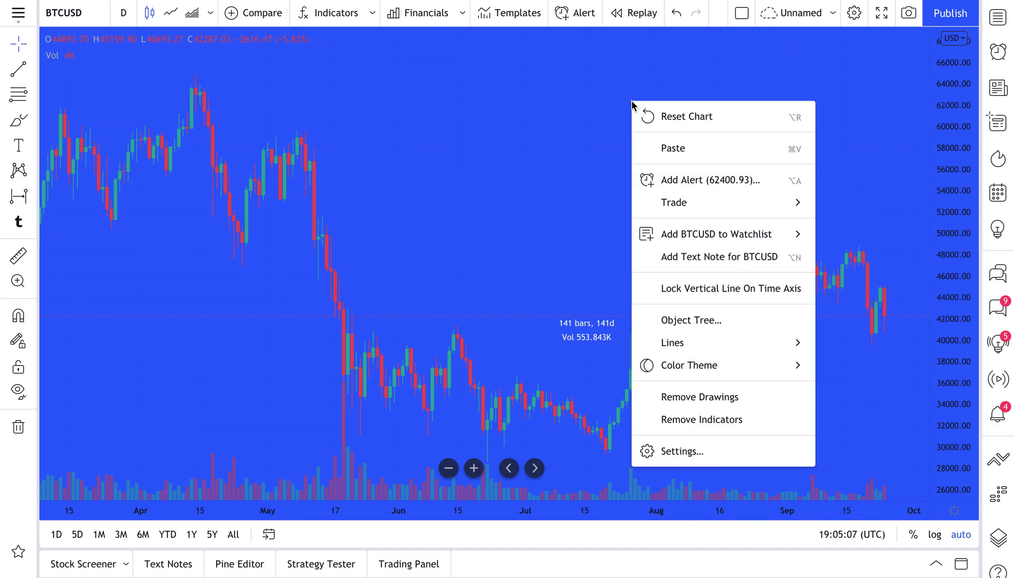
pyautogui.click(674, 452)
pyautogui.click(672, 94)
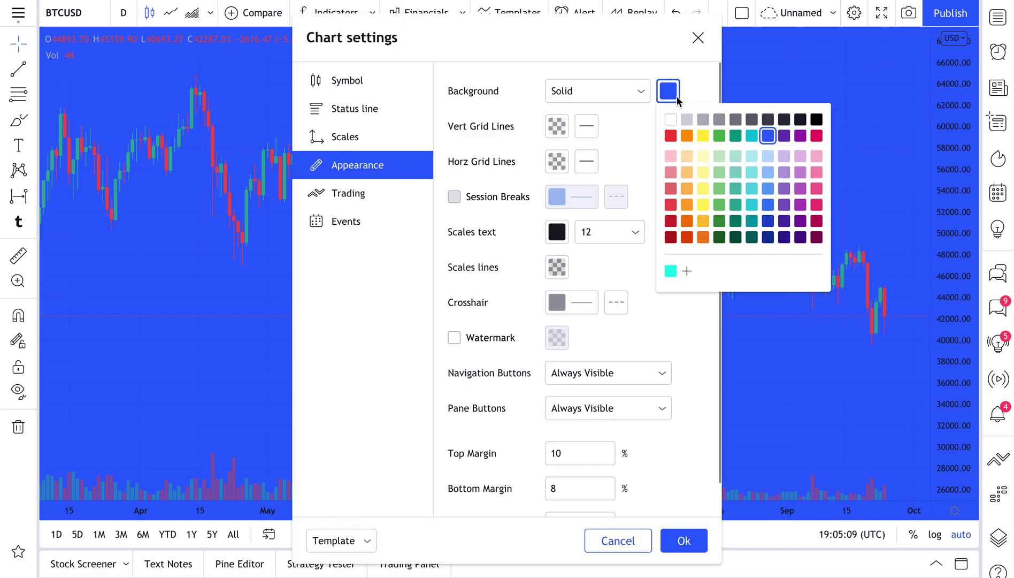
pyautogui.click(814, 158)
pyautogui.click(696, 38)
pyautogui.click(698, 38)
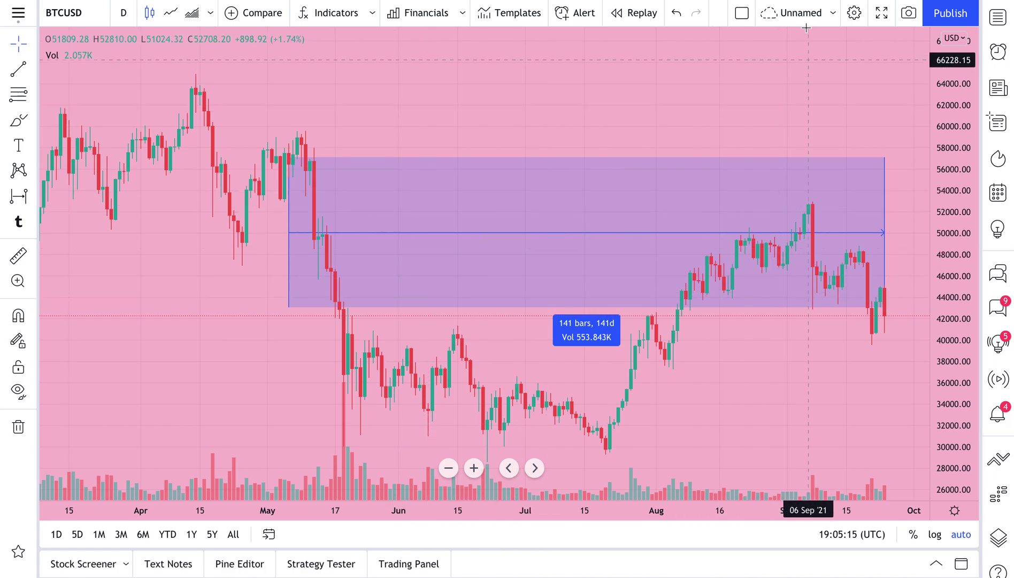
# Step: Rename the unnamed chart layout as "Pink Price Range Layout" and save the new name
pyautogui.click(833, 13)
pyautogui.click(857, 135)
pyautogui.write('d')
pyautogui.press('BackSpace')
pyautogui.write('Pink Price Range Layou')
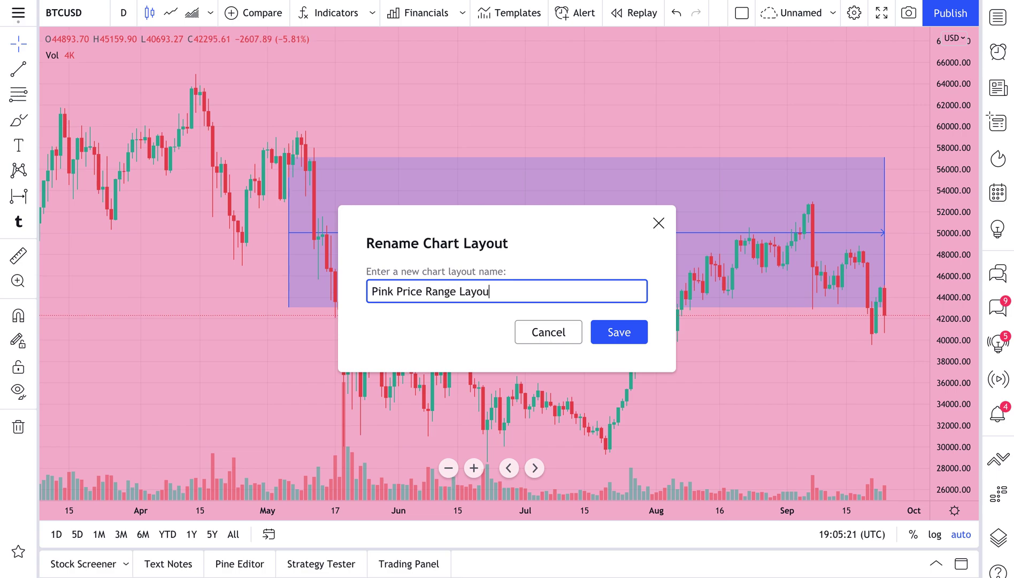
pyautogui.click(614, 332)
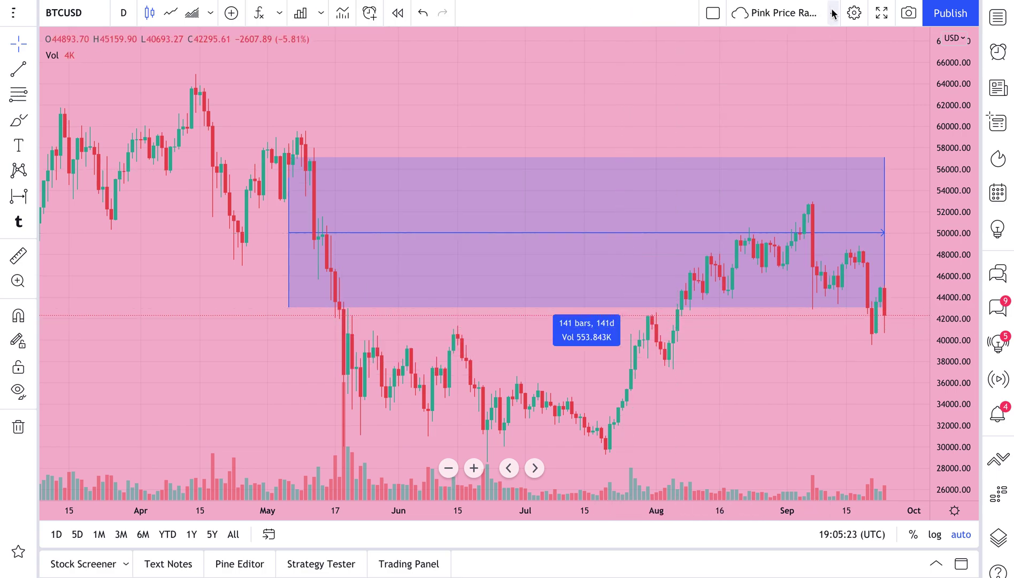
# Step: Create another new chart layout from the pink BTCUSD layout
pyautogui.click(832, 13)
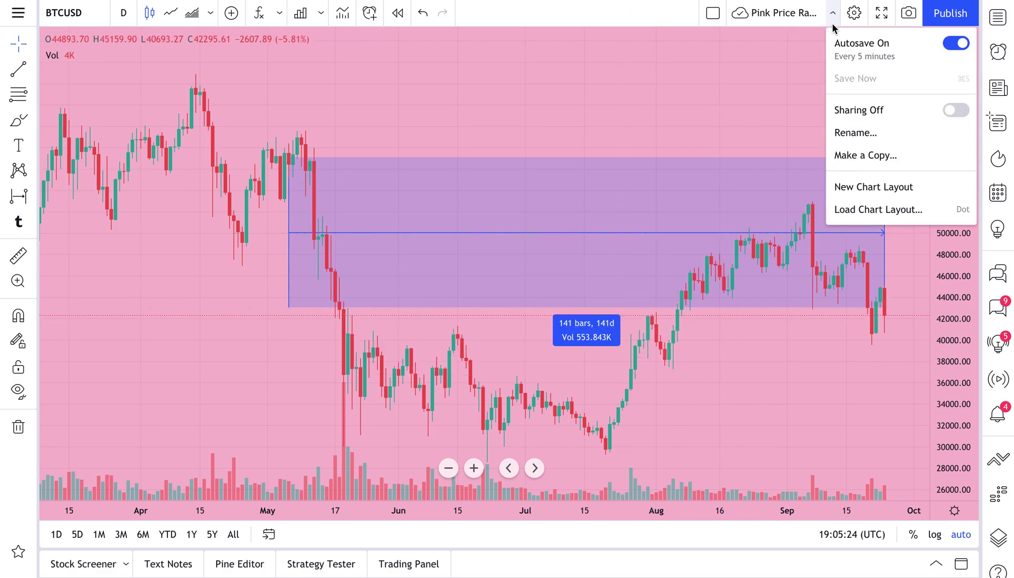
pyautogui.click(871, 191)
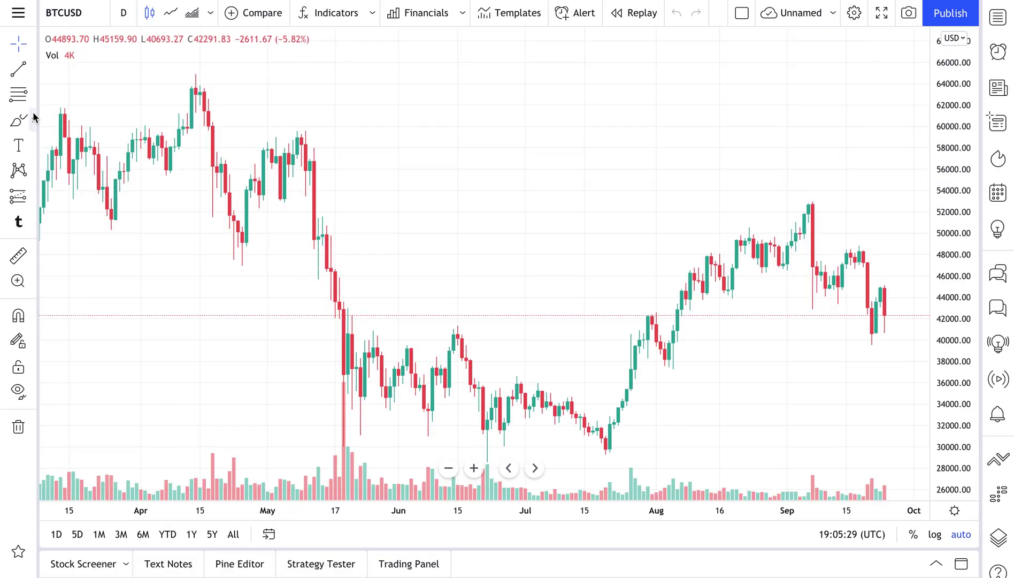
# Step: Draw a Pitchfork on BTCUSD starting at 8 December 2020 at about 18,251, with its other two points near the August–September 2021 prices
pyautogui.click(33, 71)
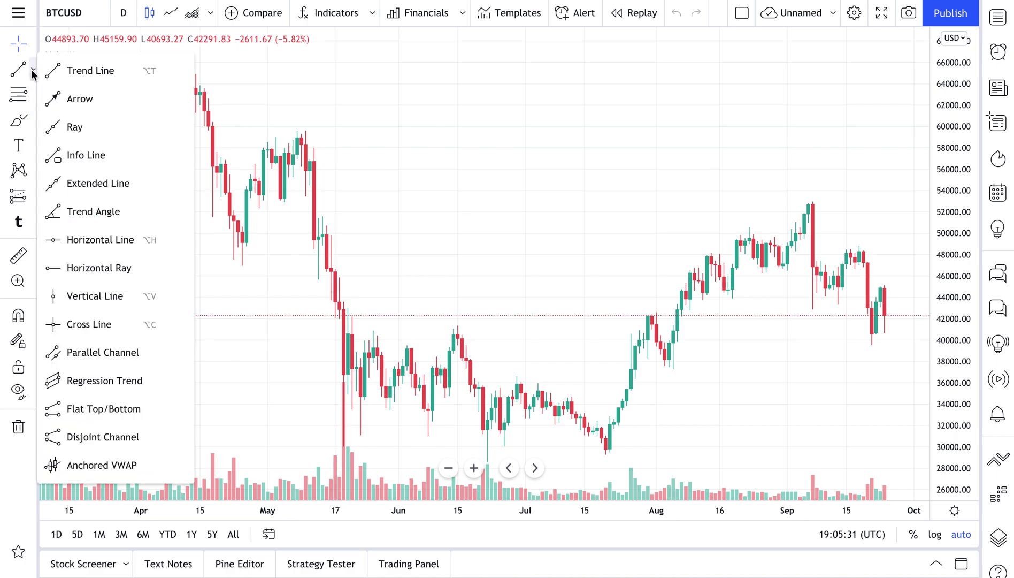
pyautogui.click(33, 98)
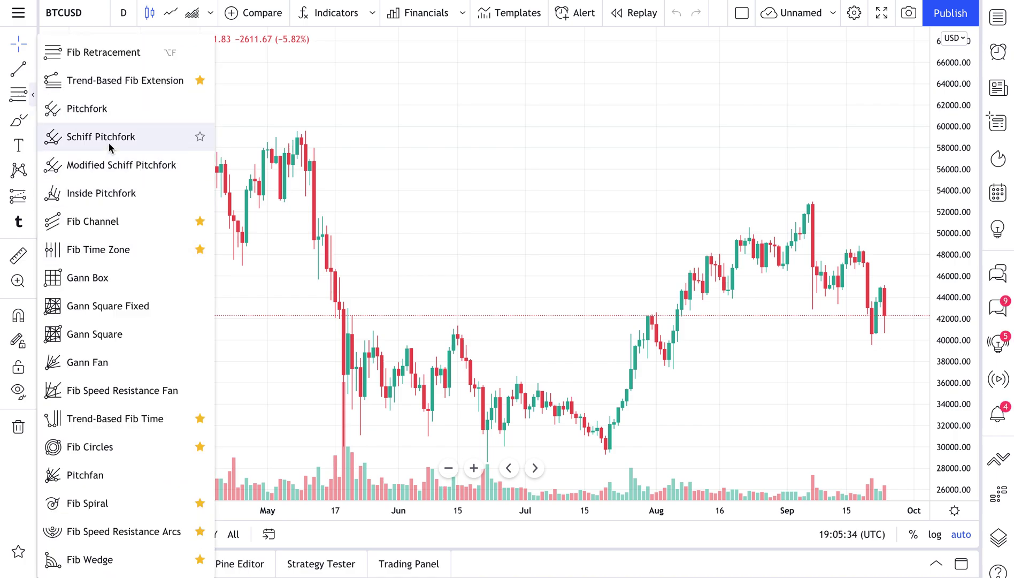
pyautogui.click(111, 111)
pyautogui.scroll(-5, 333, 316)
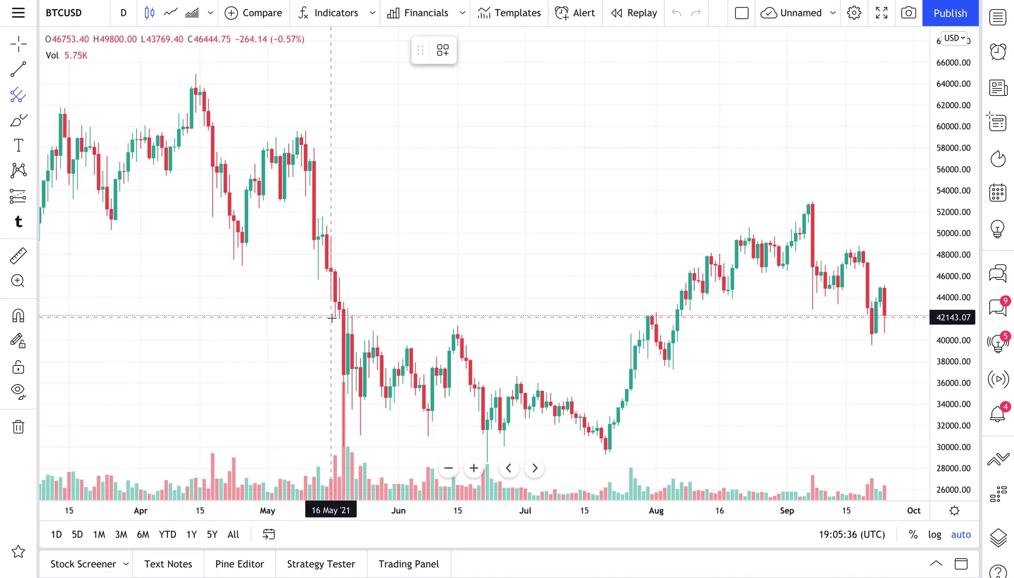
pyautogui.click(409, 392)
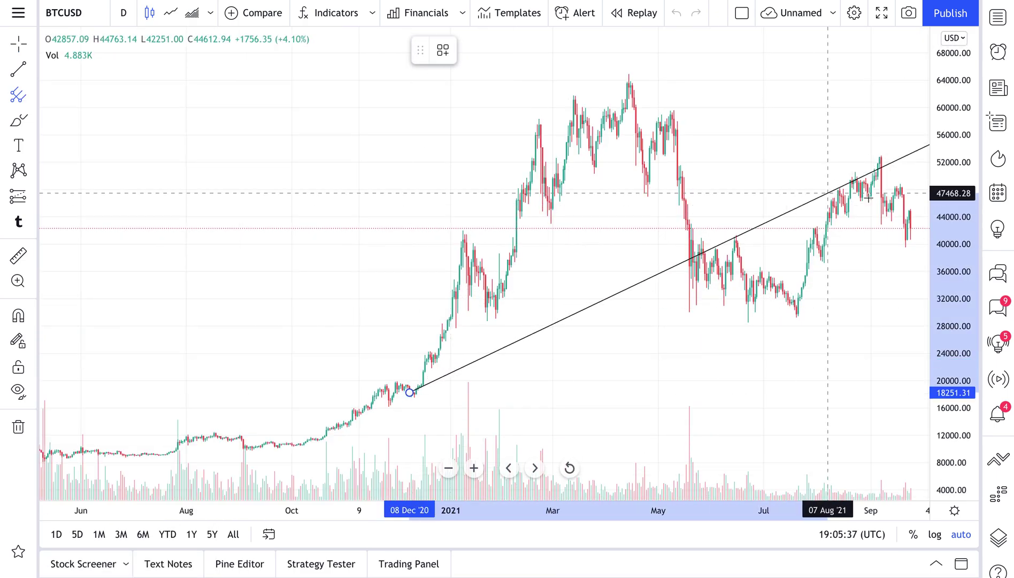
pyautogui.click(877, 196)
pyautogui.click(844, 139)
# Step: Move the pitchfork's two outer points to the early September 2021 high near 53,000 and the late September low near 40,500
pyautogui.moveTo(877, 195); pyautogui.dragTo(904, 240)
pyautogui.moveTo(845, 139); pyautogui.dragTo(875, 158)
pyautogui.moveTo(764, 178); pyautogui.dragTo(553, 205)
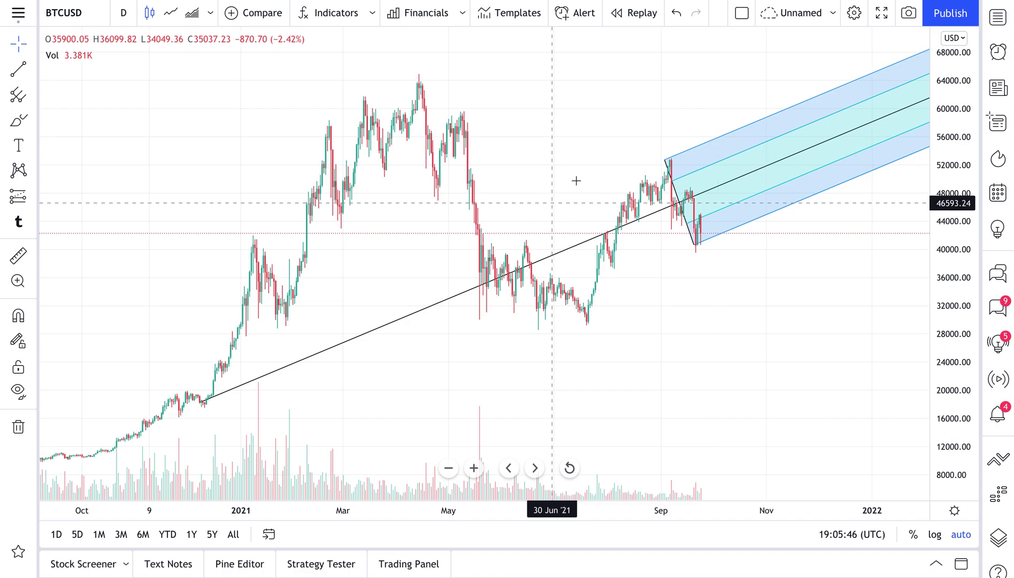
# Step: Set the chart background to a solid light green in the chart's appearance settings and close the settings
pyautogui.click(832, 13)
pyautogui.click(618, 68)
pyautogui.rightClick(561, 104)
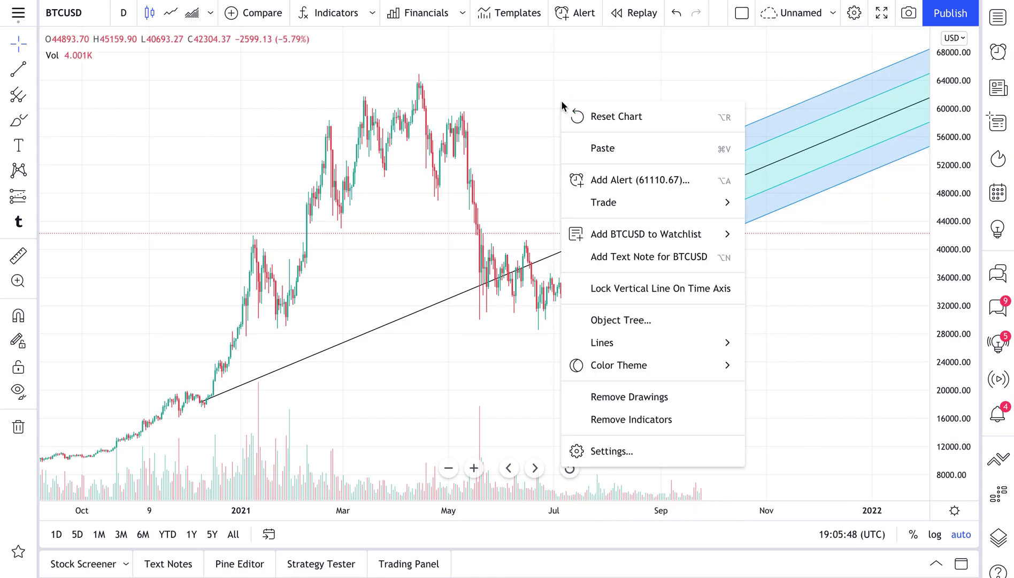
pyautogui.click(604, 449)
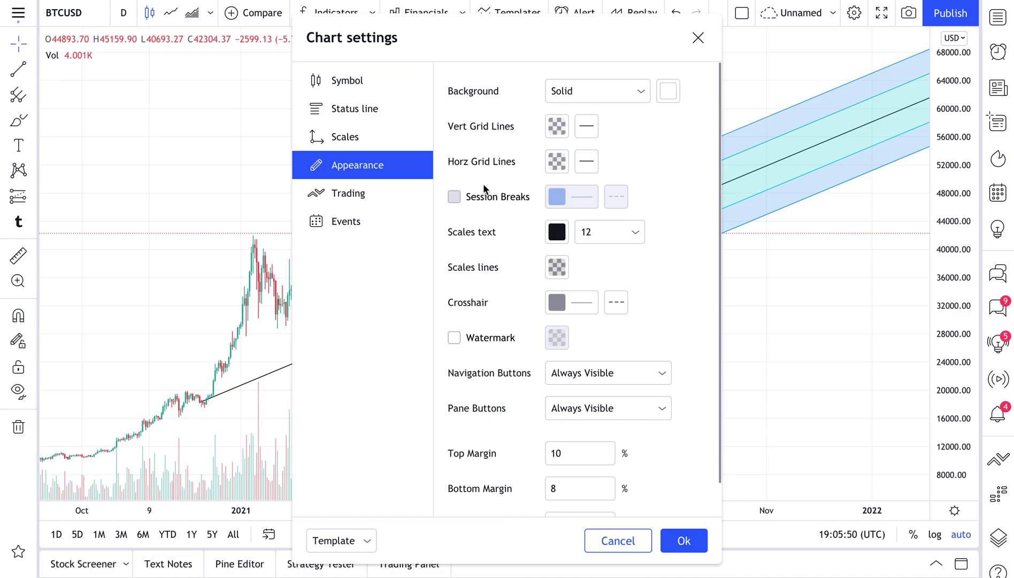
pyautogui.click(607, 91)
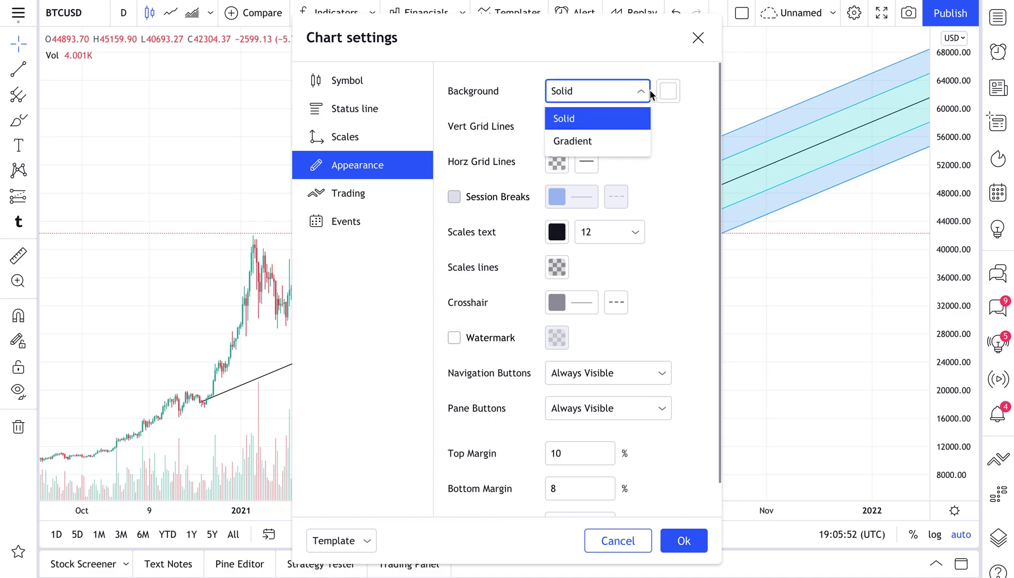
pyautogui.click(669, 92)
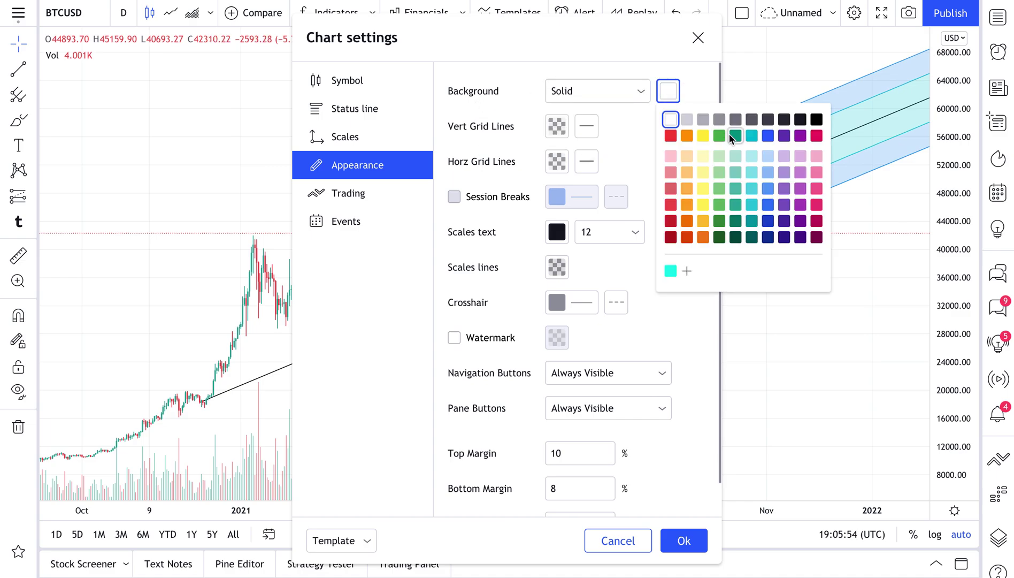
pyautogui.click(736, 155)
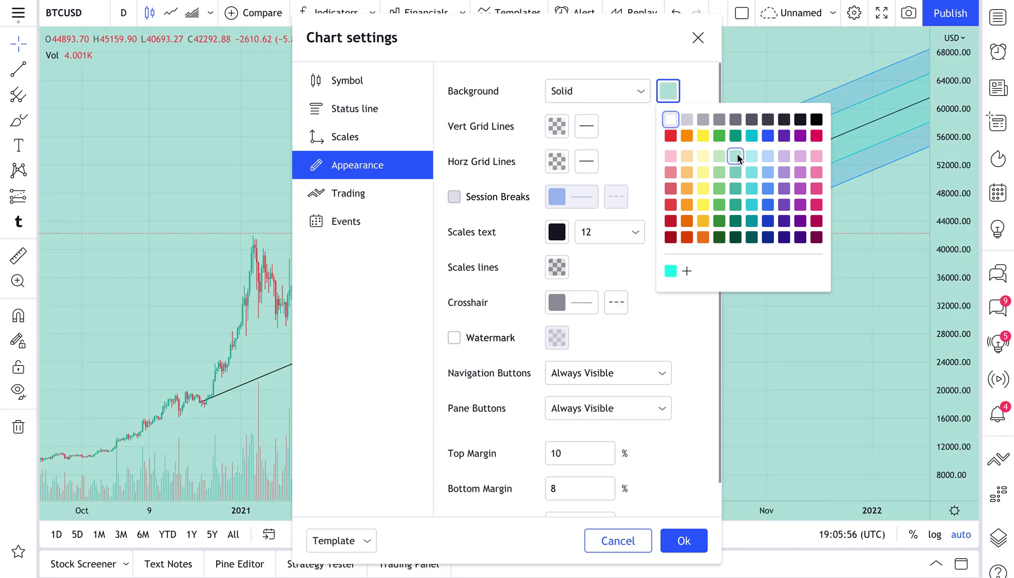
pyautogui.click(695, 41)
# Step: Rename the unnamed chart layout as "Green Pitchfork Layout" and save the new name
pyautogui.click(829, 12)
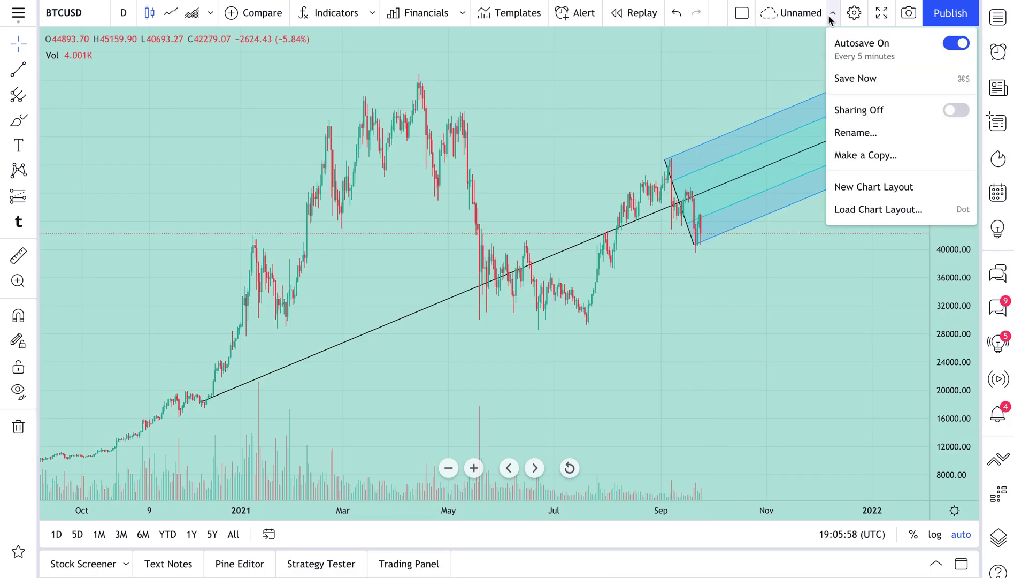
pyautogui.click(855, 132)
pyautogui.write('Green Pitchfork')
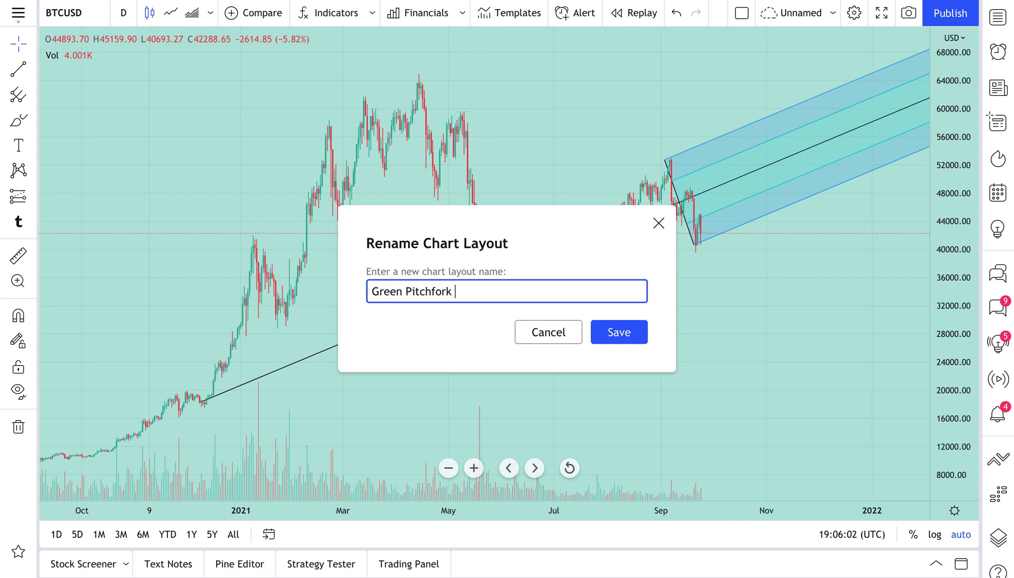
pyautogui.click(612, 332)
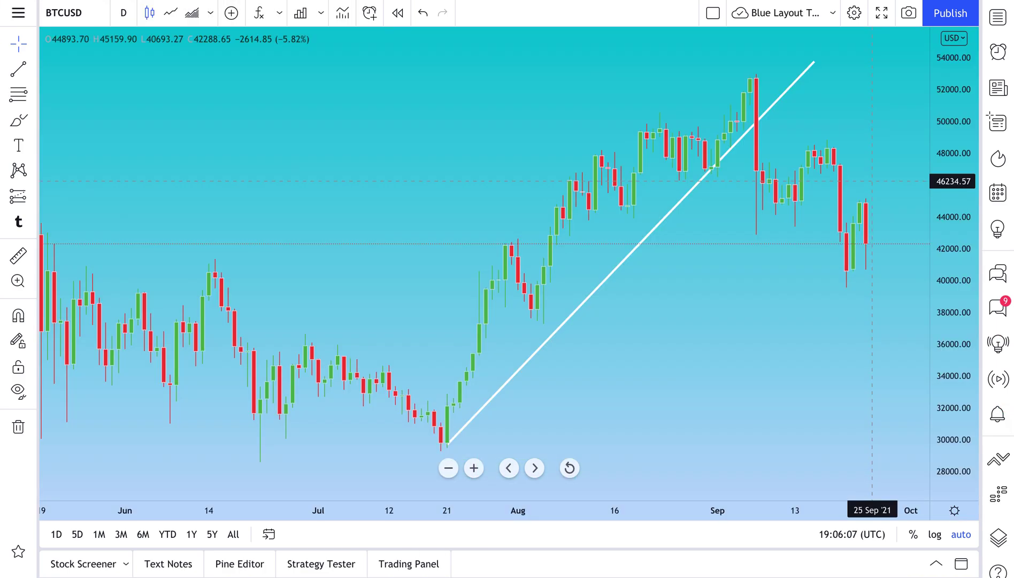
# Step: Load the Green Pitchfork Layout from the saved layouts and return to the Blue Layout Trendlines ONLY chart
pyautogui.click(833, 13)
pyautogui.click(869, 211)
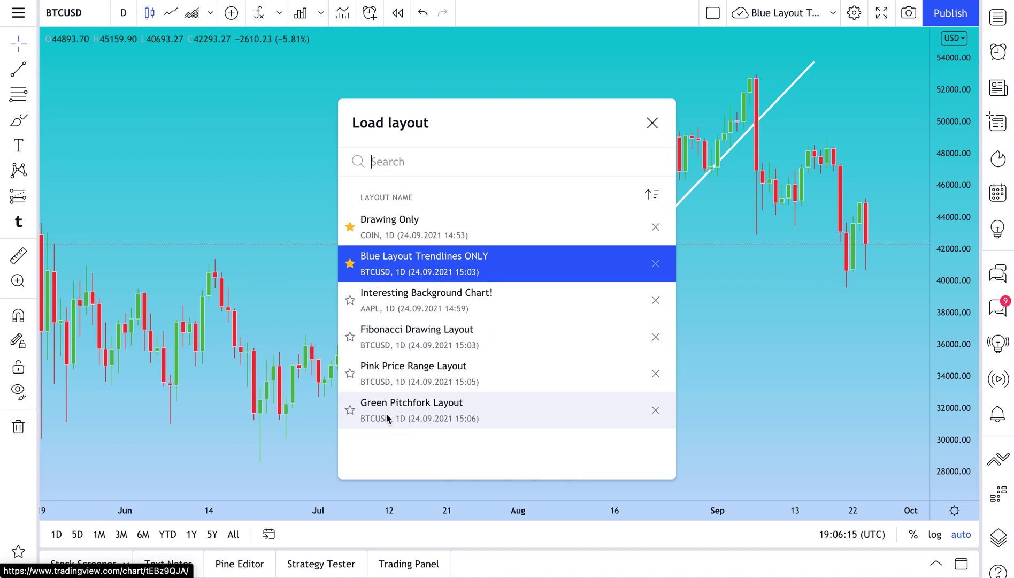
pyautogui.click(411, 412)
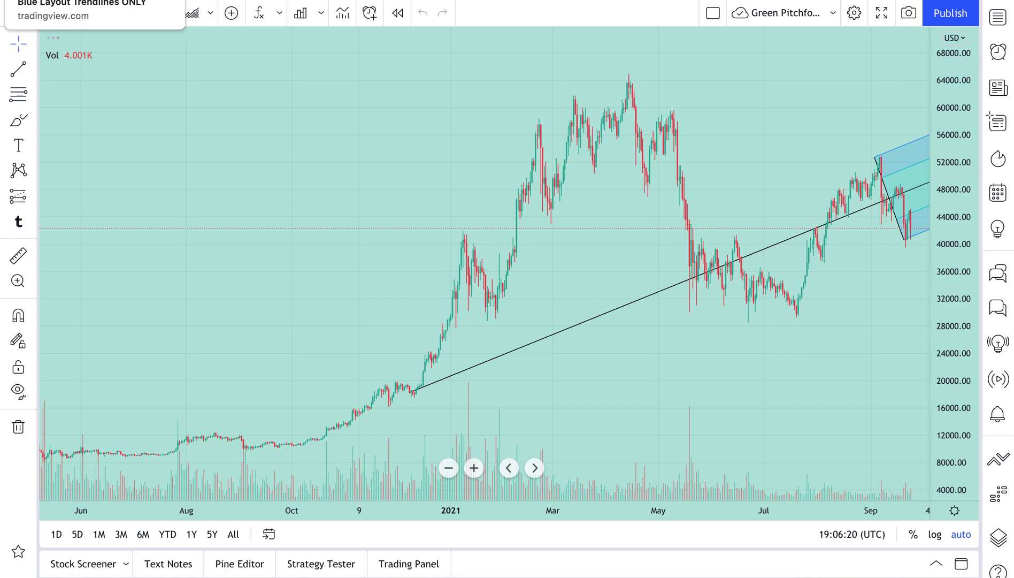
pyautogui.click(80, 0)
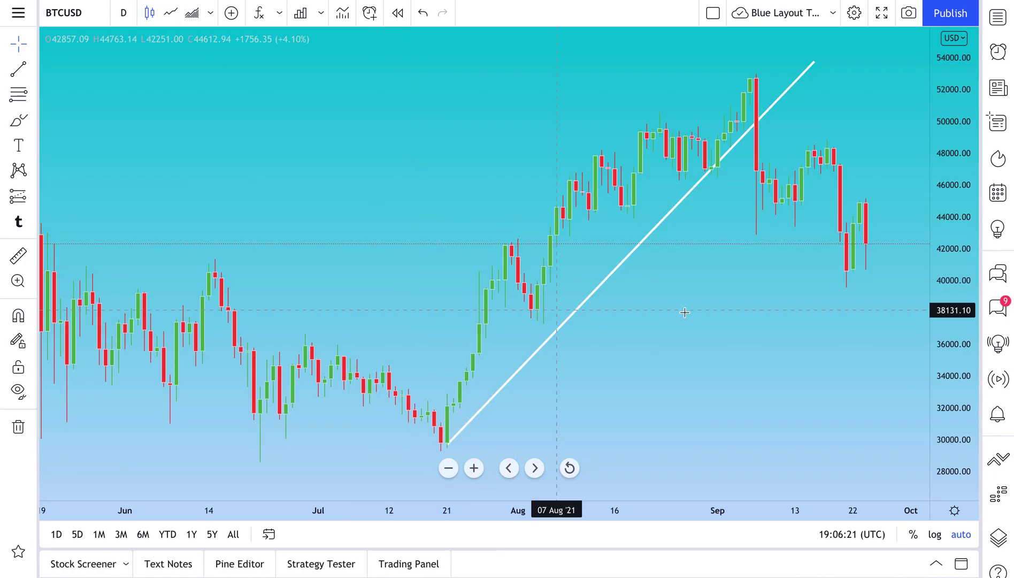
# Step: Load the Pink Price Range Layout from the list of saved layouts
pyautogui.click(832, 13)
pyautogui.click(837, 208)
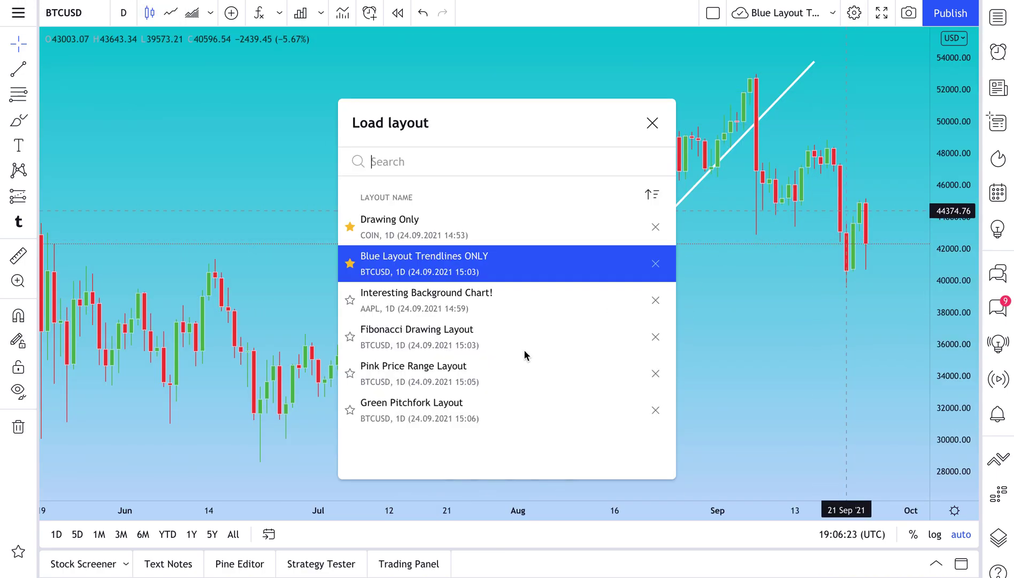
pyautogui.click(419, 377)
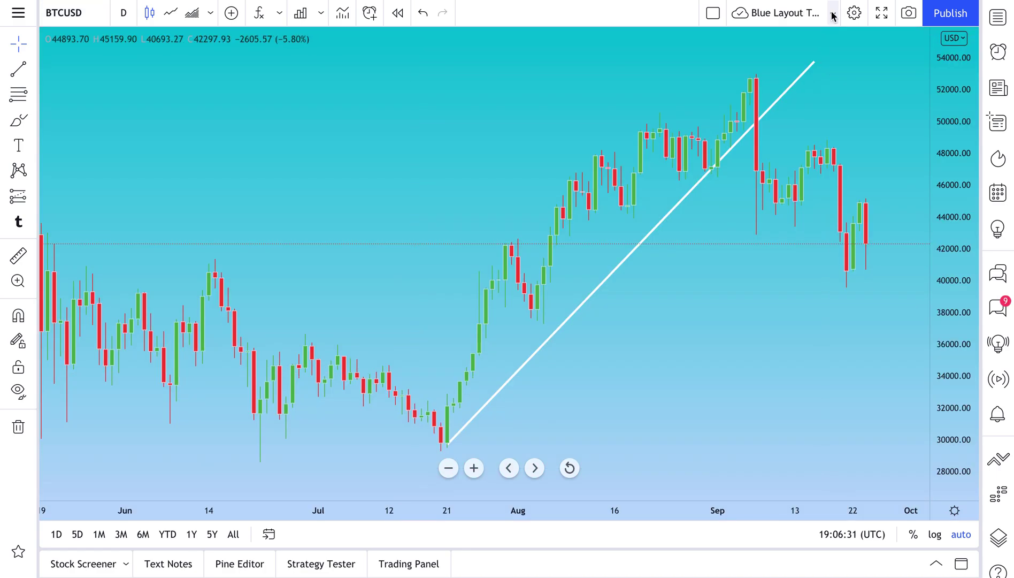
# Step: In the saved layouts list, unfavourite Blue Layout Trendlines ONLY and Drawing Only, and favourite Pink Price Range Layout and Green Pitchfork Layout
pyautogui.click(833, 13)
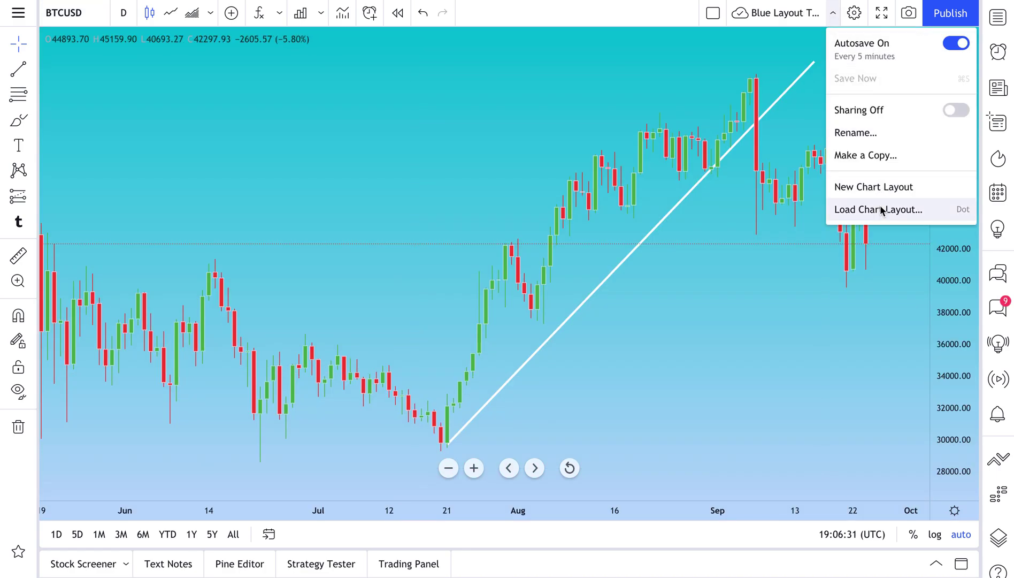
pyautogui.click(882, 209)
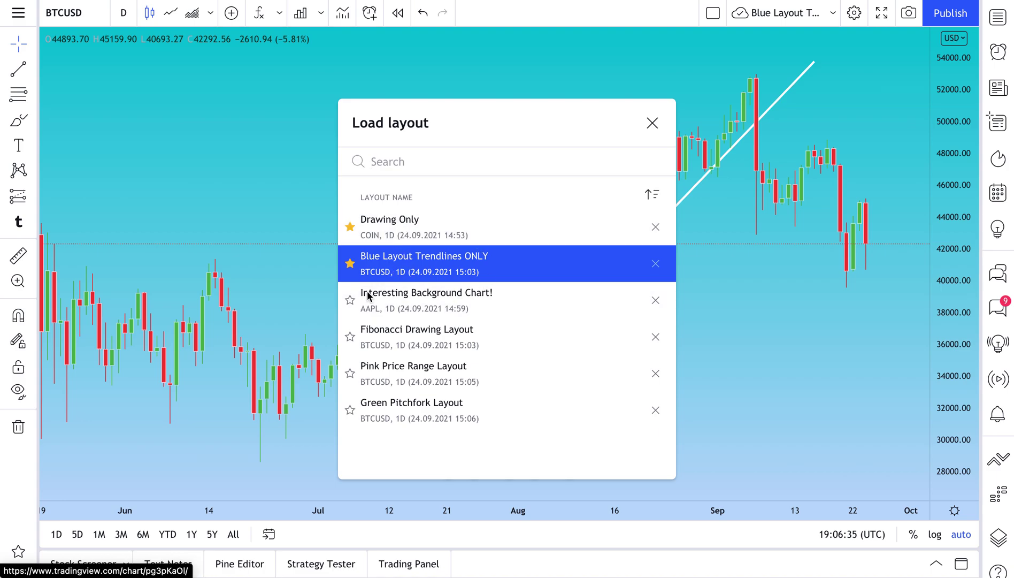
pyautogui.click(349, 262)
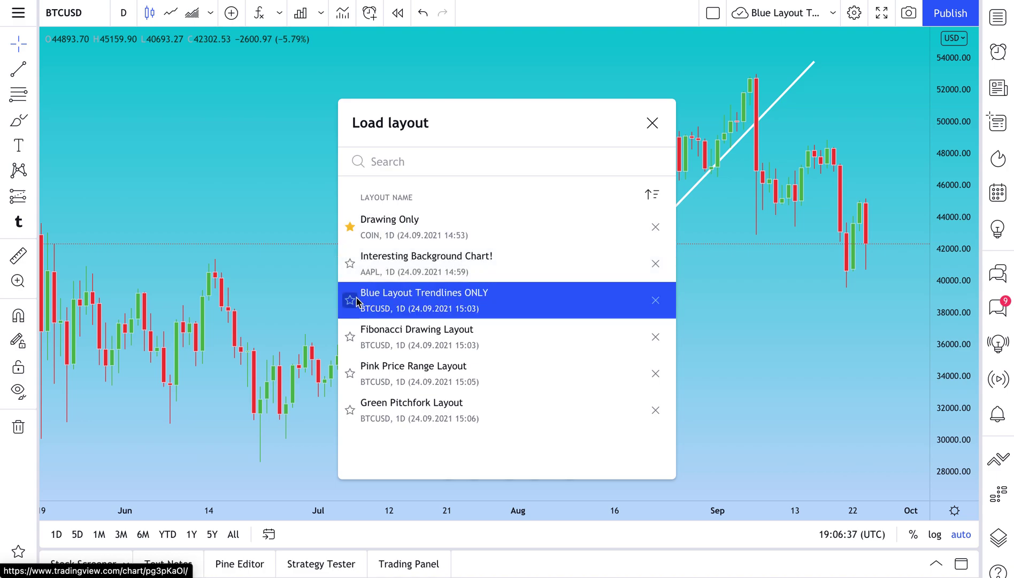
pyautogui.click(349, 373)
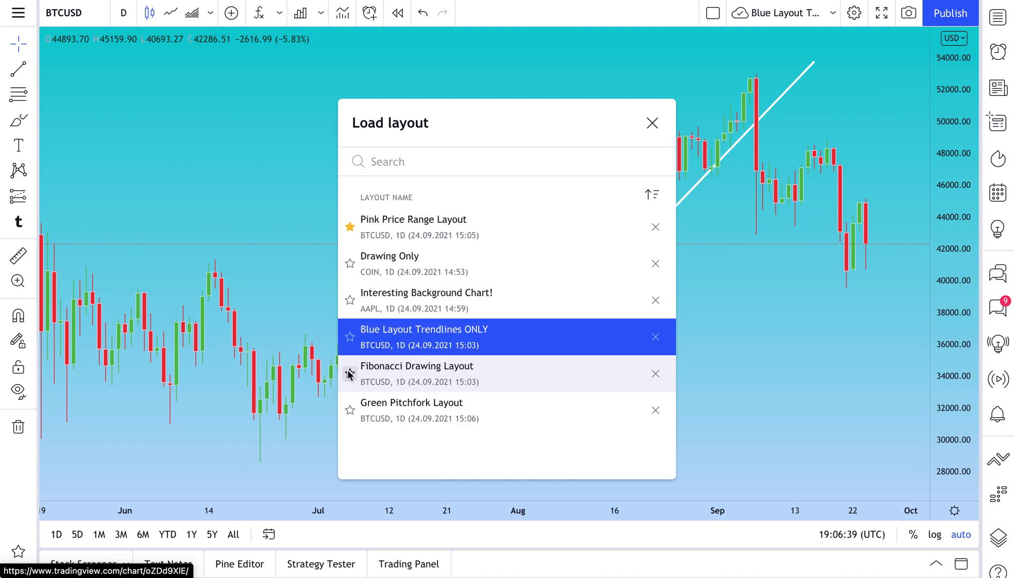
pyautogui.click(350, 409)
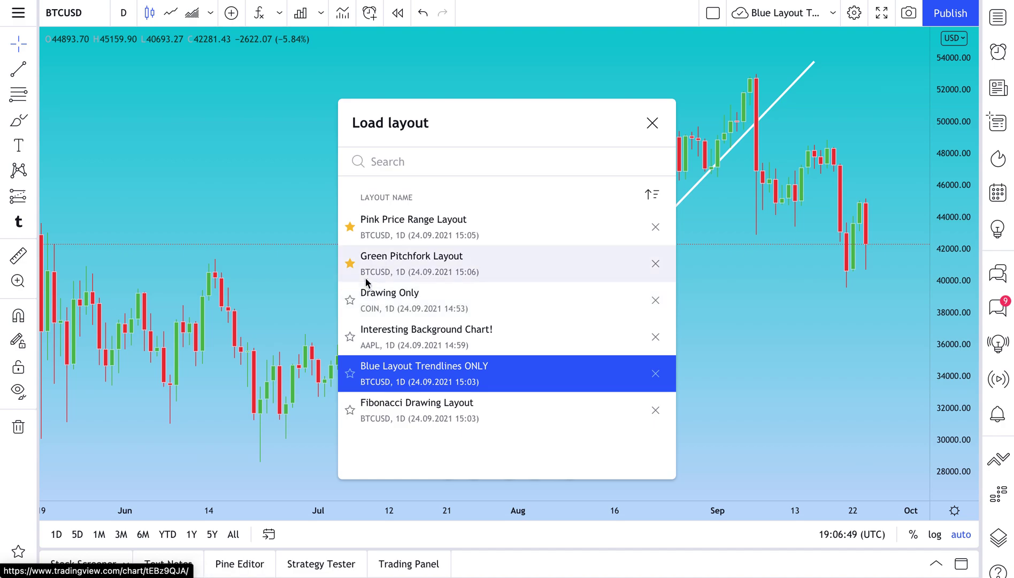
# Step: Remove Green Pitchfork Layout and Pink Price Range Layout from the favourites, and briefly favourite and unfavourite Fibonacci Drawing Layout
pyautogui.click(349, 264)
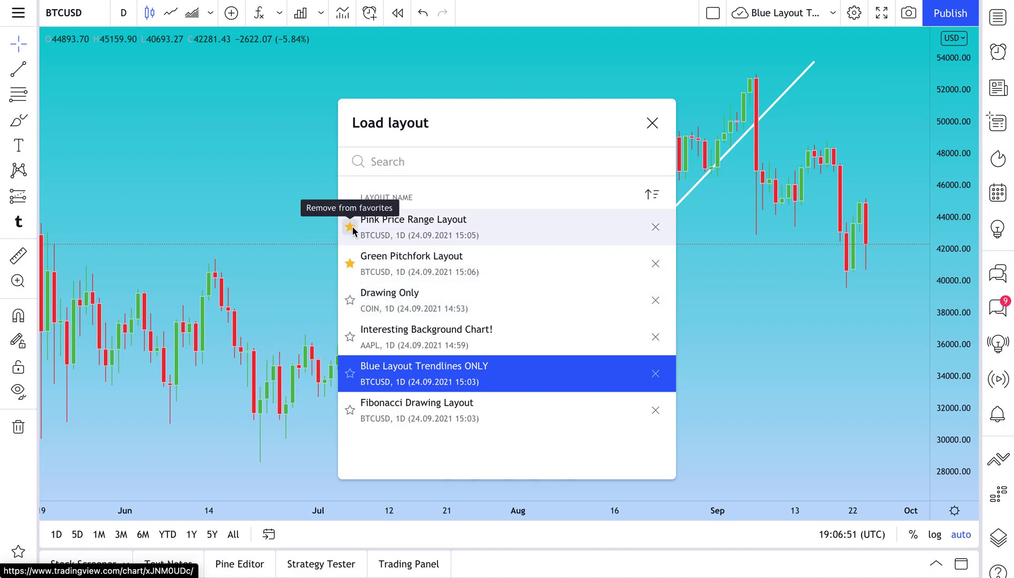
pyautogui.click(350, 263)
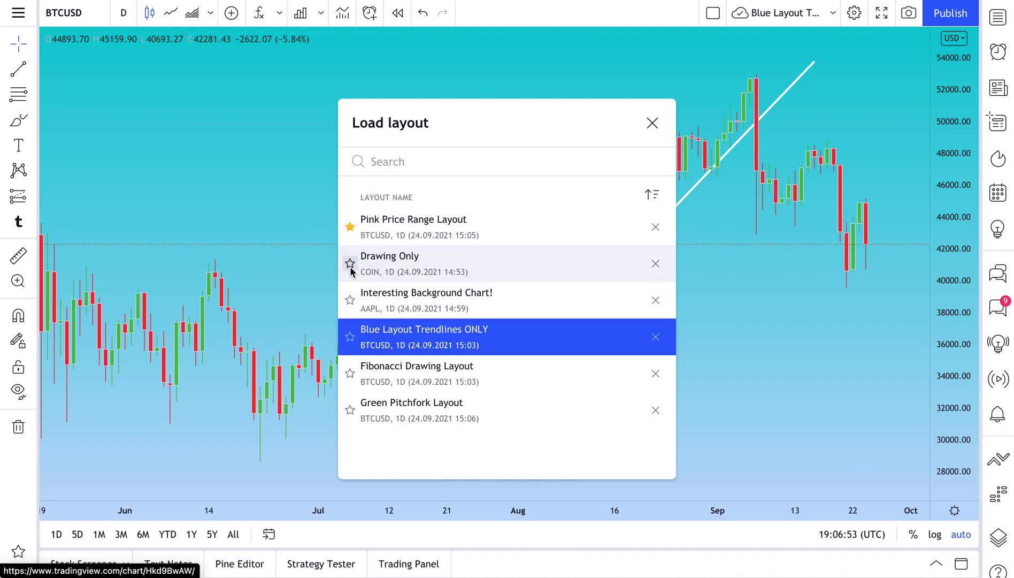
pyautogui.click(350, 226)
pyautogui.click(350, 336)
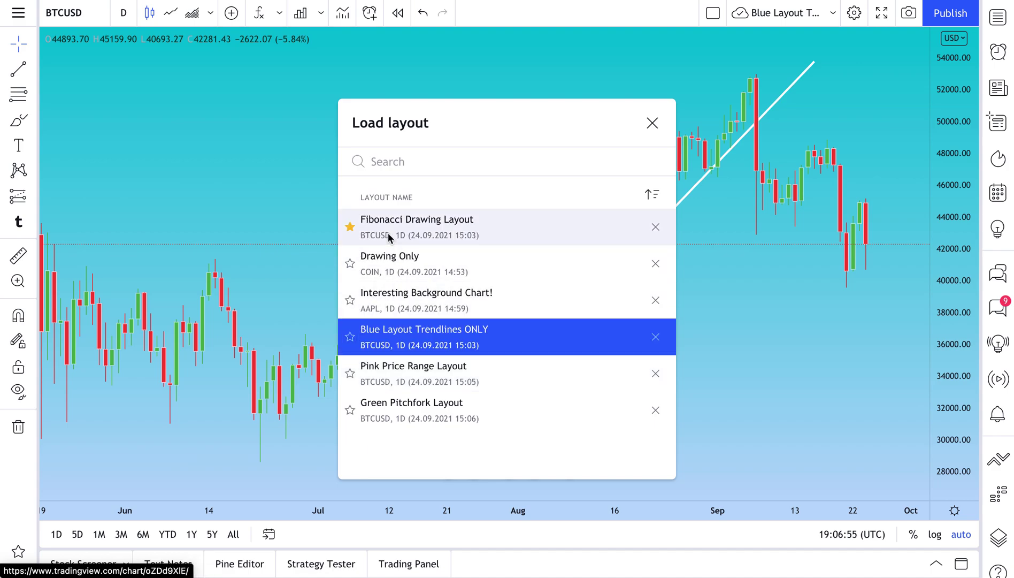
pyautogui.click(349, 226)
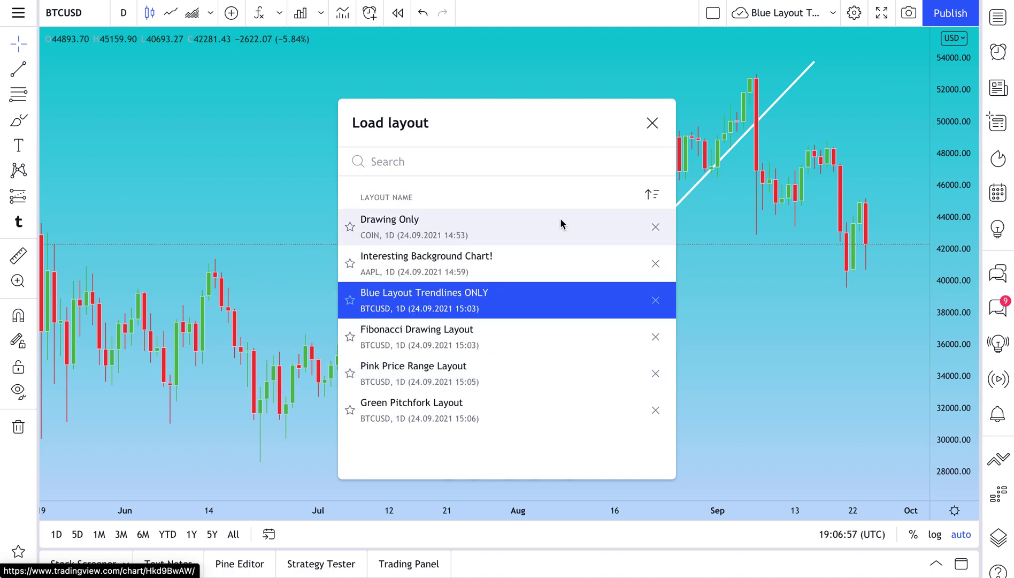
# Step: Move the Load layout dialog aside to uncover the trendline on the BTCUSD chart
pyautogui.moveTo(499, 132); pyautogui.dragTo(187, 92)
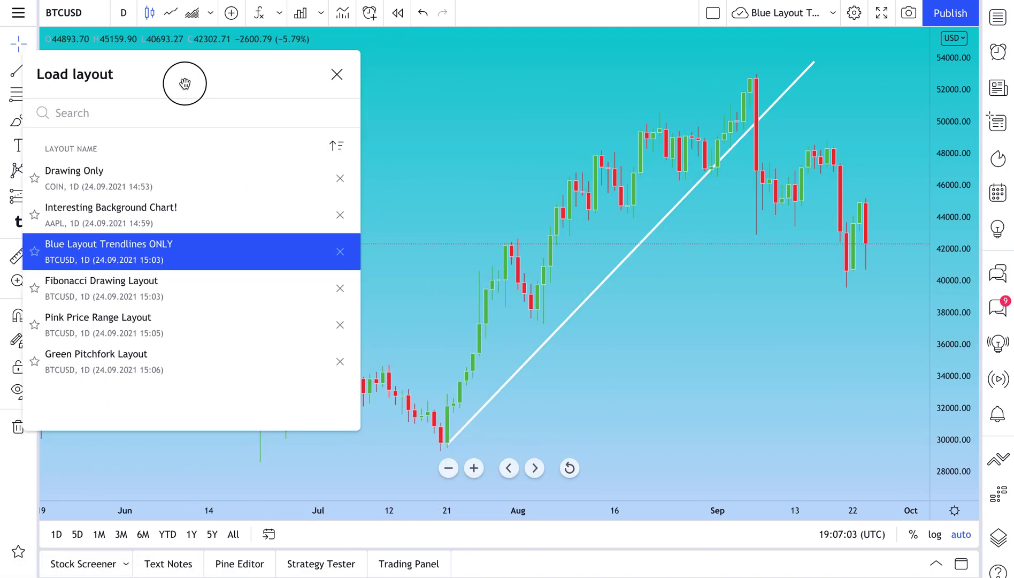
pyautogui.scroll(-2, 626, 289)
pyautogui.scroll(-2, 626, 289)
pyautogui.moveTo(178, 79); pyautogui.dragTo(197, 79)
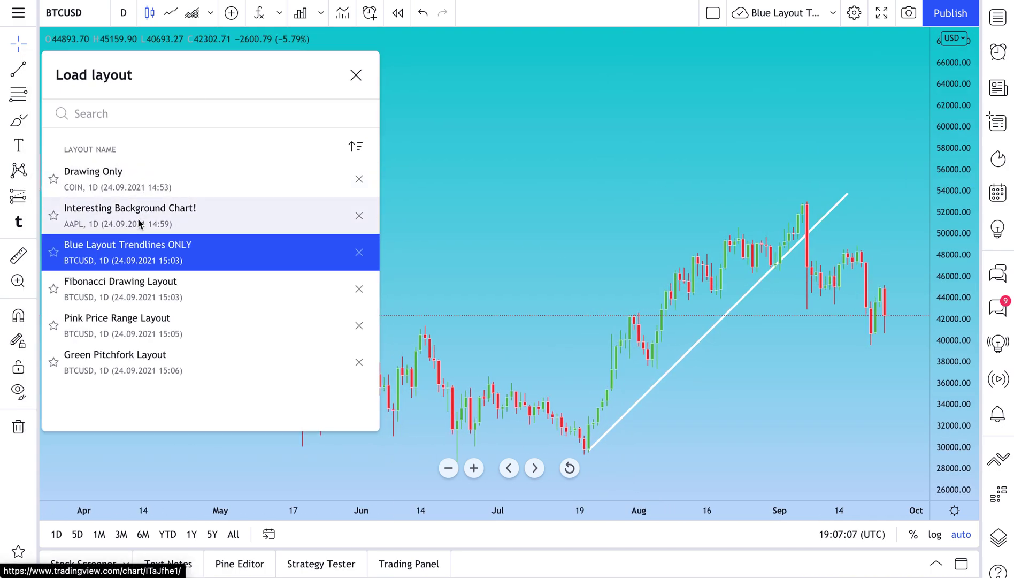
pyautogui.scroll(5, 460, 263)
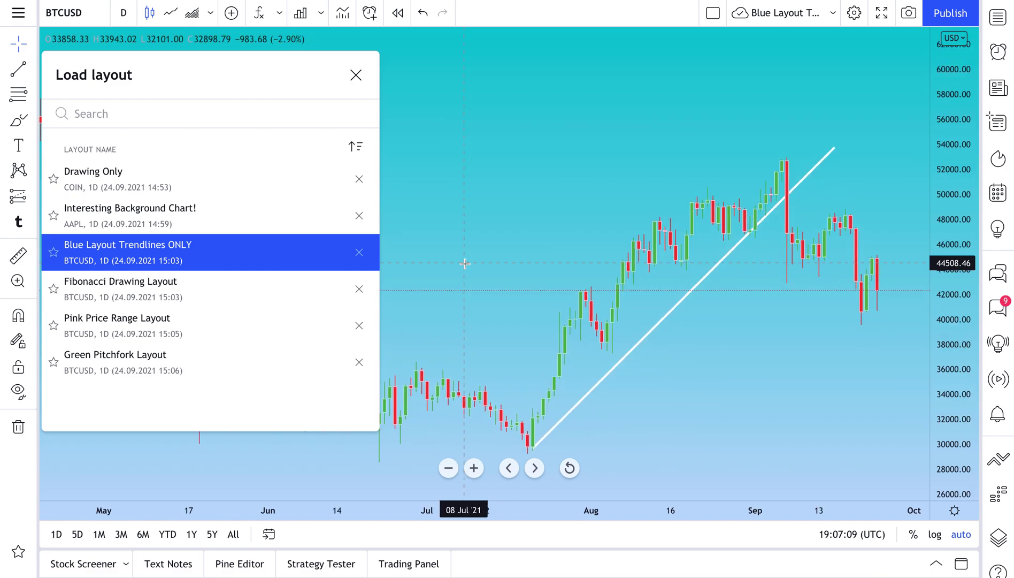
pyautogui.moveTo(217, 70); pyautogui.dragTo(210, 88)
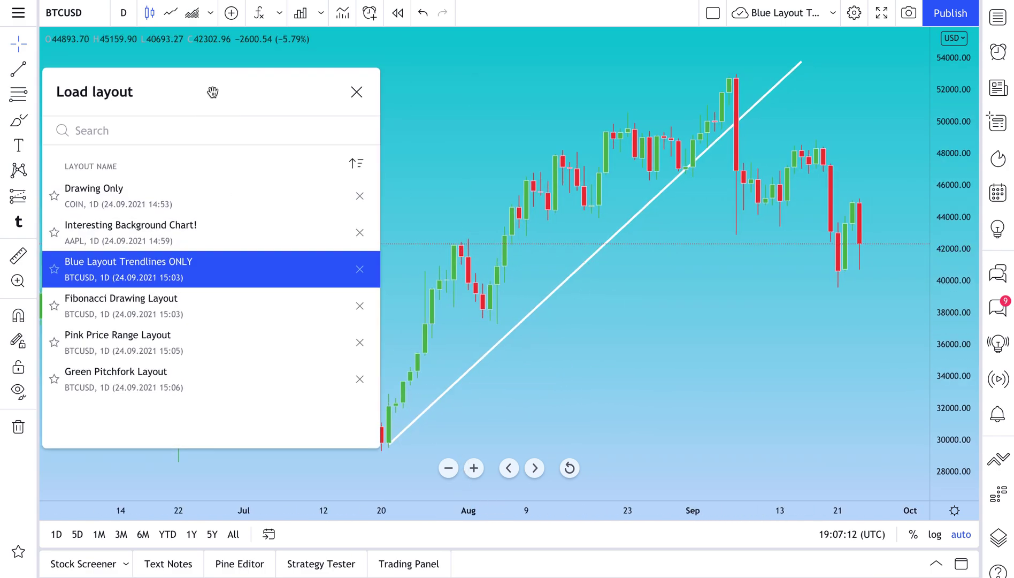
# Step: Sort the saved layouts by layout name from A to Z, and from Z to A
pyautogui.click(358, 165)
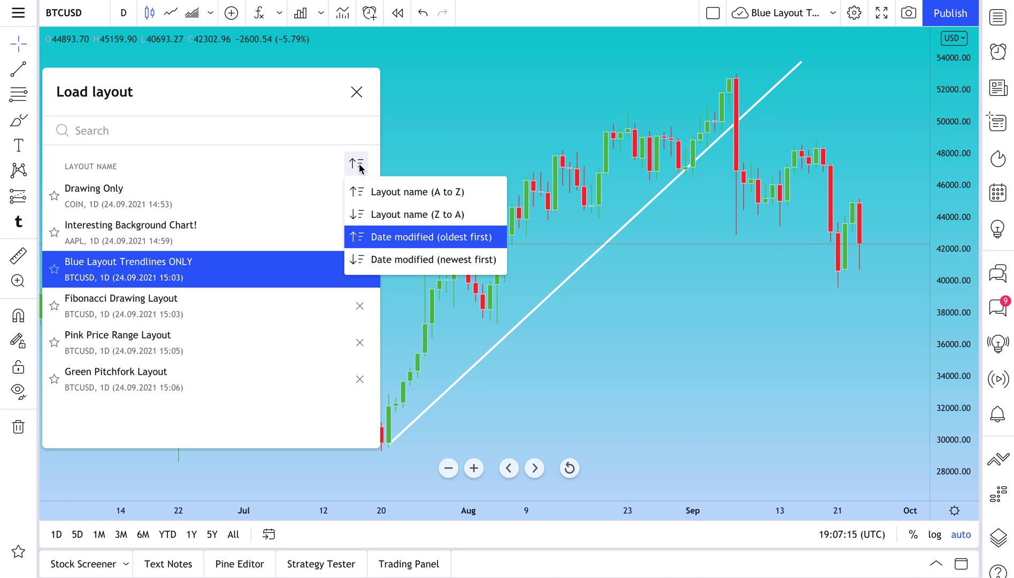
pyautogui.click(369, 191)
pyautogui.click(348, 159)
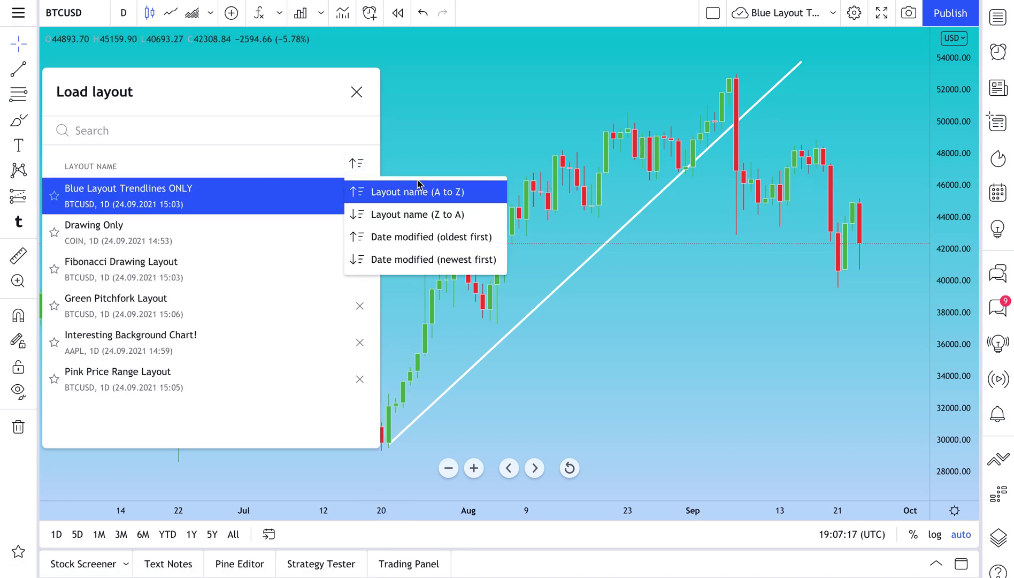
pyautogui.click(398, 213)
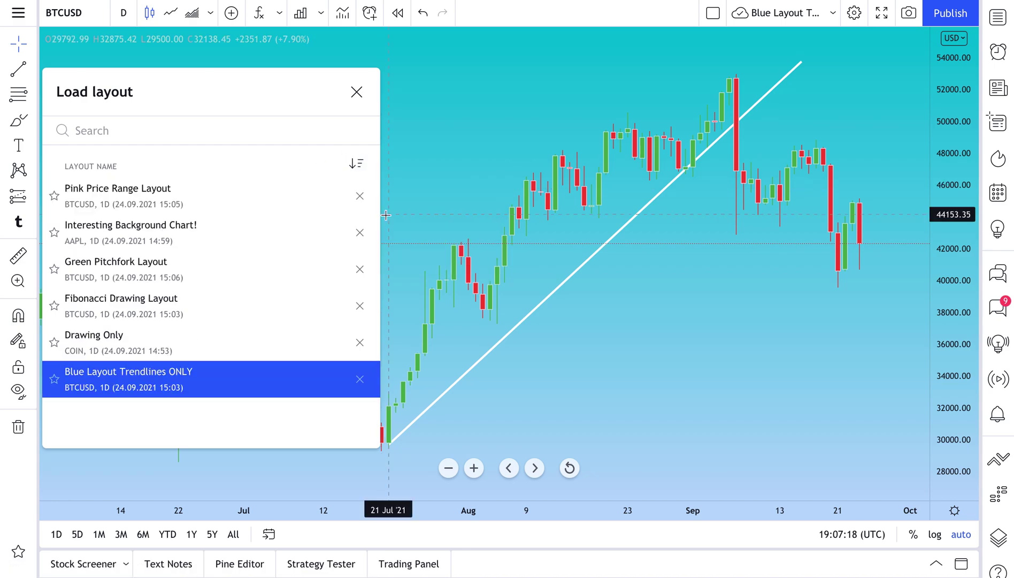
# Step: Sort the saved layouts by date modified with the oldest first, and with the newest first
pyautogui.click(356, 163)
pyautogui.click(421, 244)
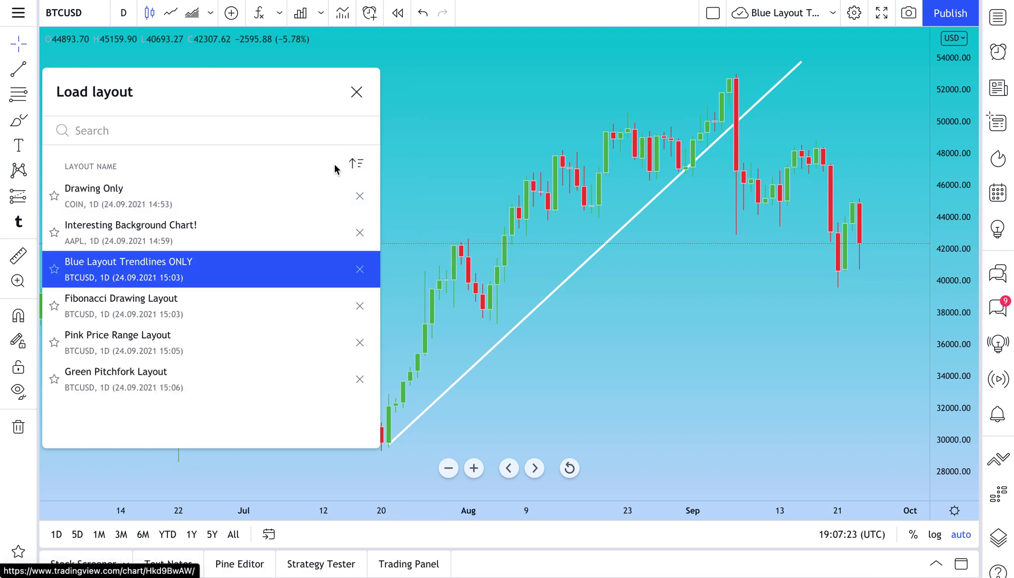
pyautogui.click(356, 163)
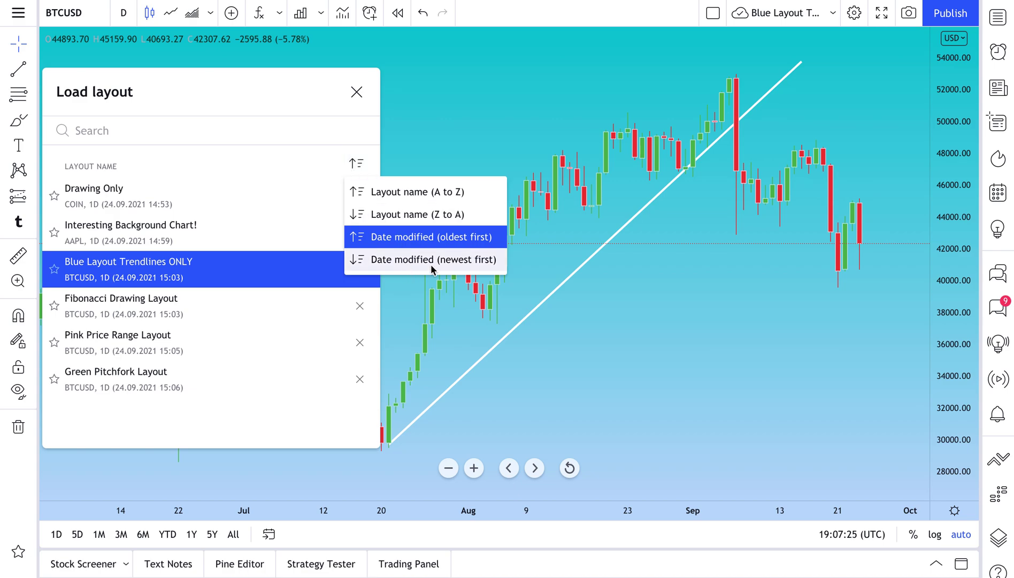
pyautogui.click(459, 262)
pyautogui.click(356, 163)
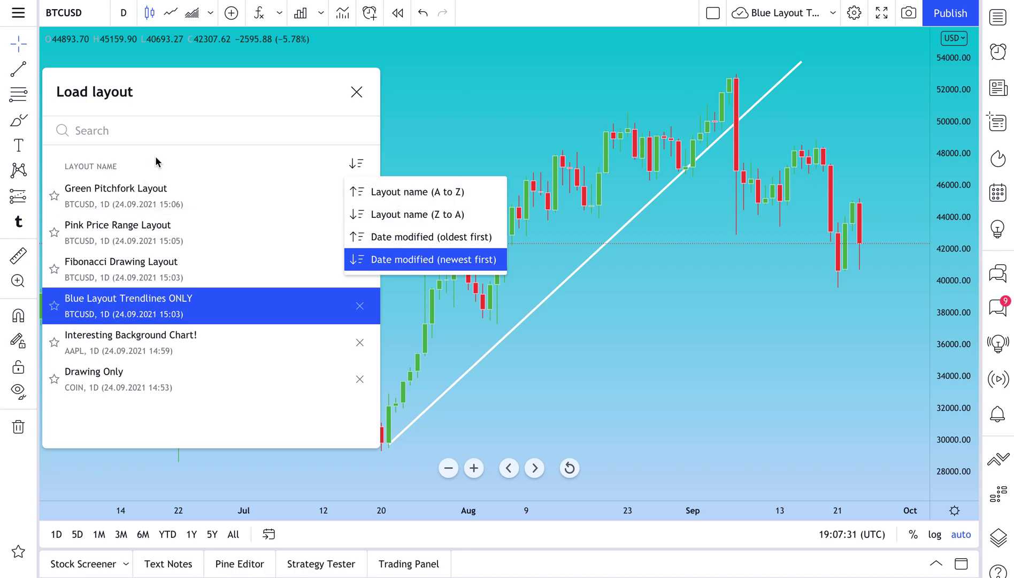
# Step: Search the saved layouts for "Green", and replace the search term with "Drawing"
pyautogui.click(166, 127)
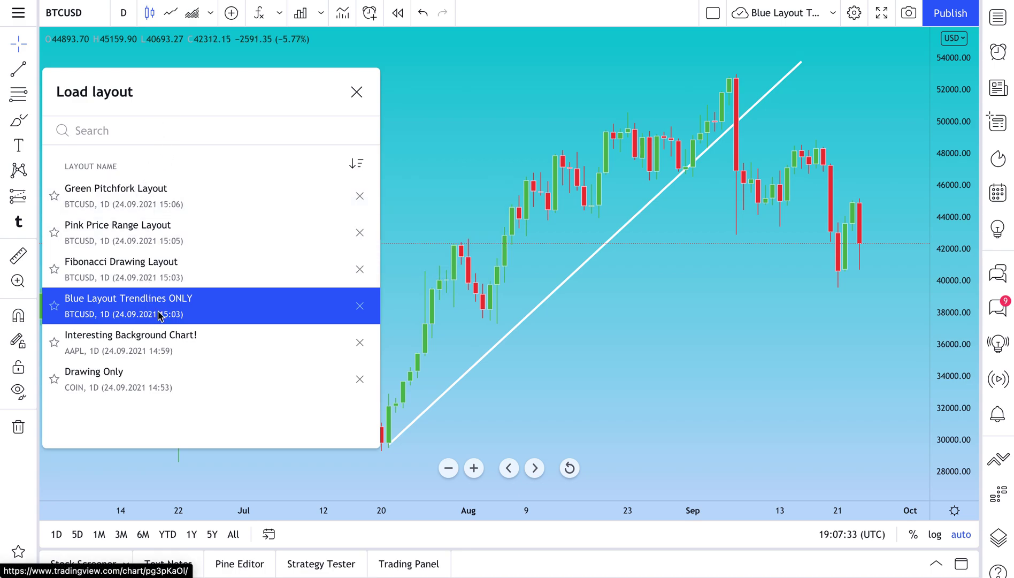
pyautogui.write('Green')
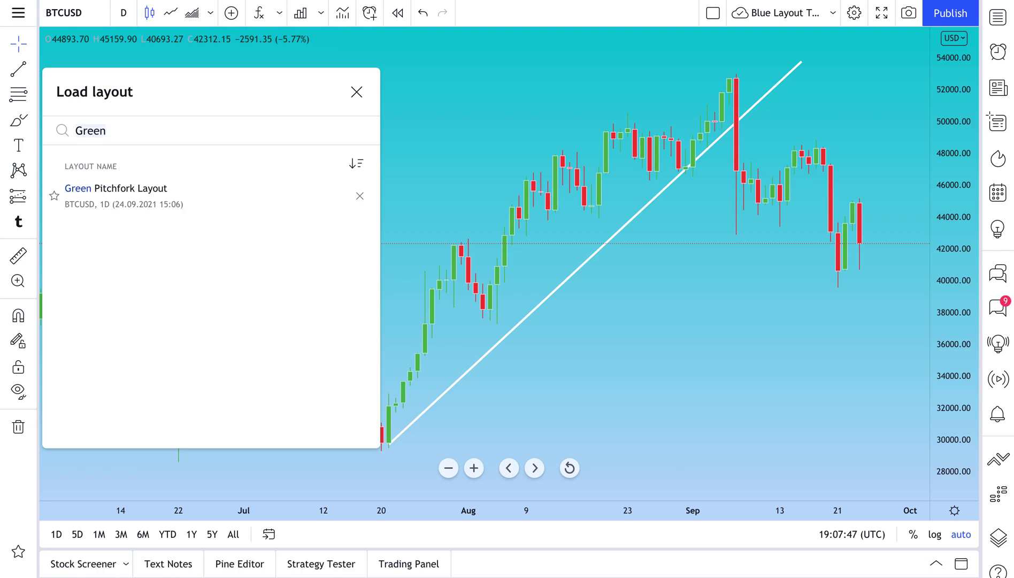
pyautogui.press('BackSpace')
pyautogui.write('Drawing')
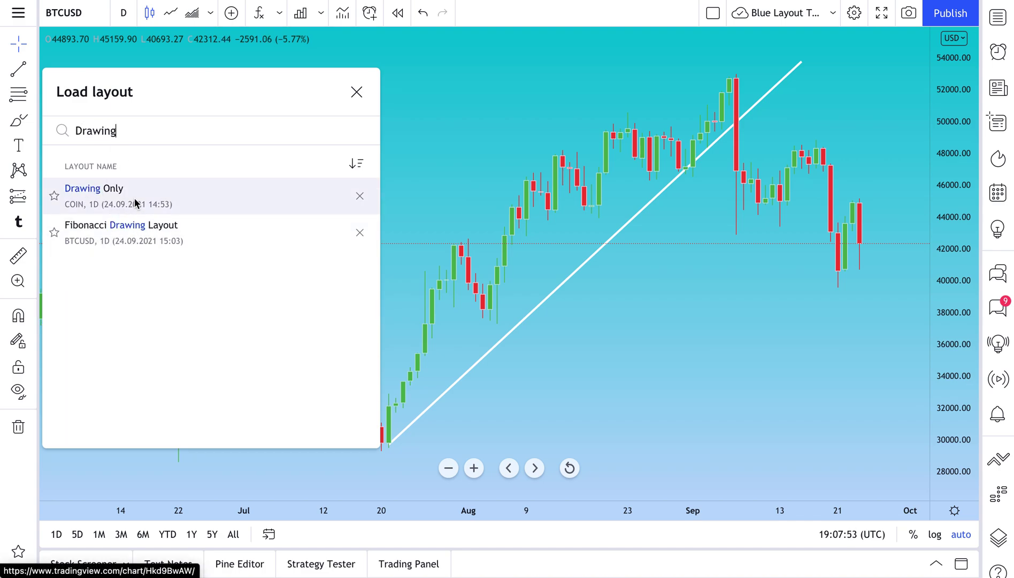
# Step: Clear the "Drawing" search term from the saved layouts list and close the Load layout dialog
pyautogui.moveTo(117, 131)
pyautogui.mouseDown()
pyautogui.moveTo(67, 130)
pyautogui.moveTo(76, 133)
pyautogui.mouseUp()
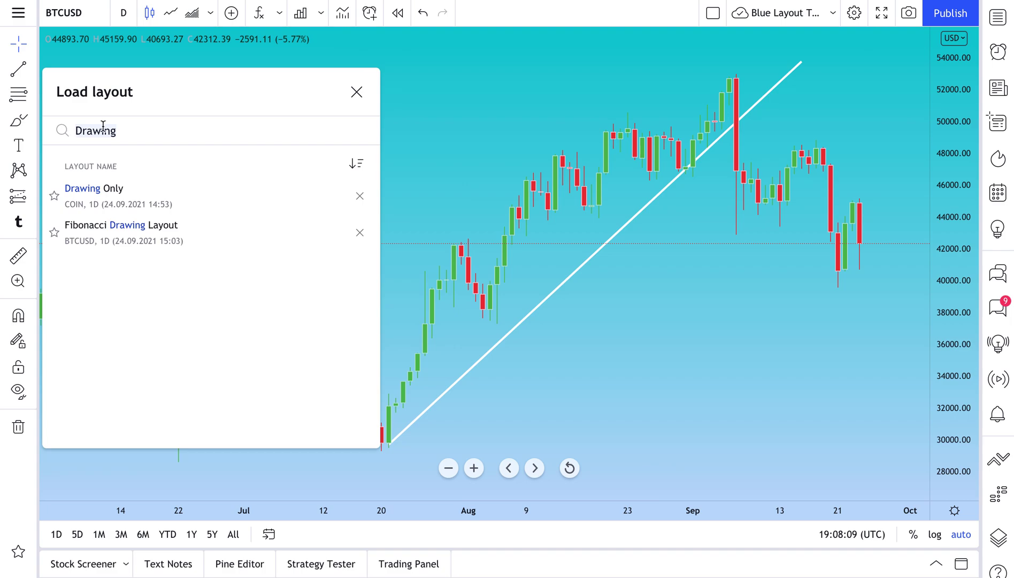
pyautogui.click(88, 133)
pyautogui.doubleClick(88, 132)
pyautogui.press('BackSpace')
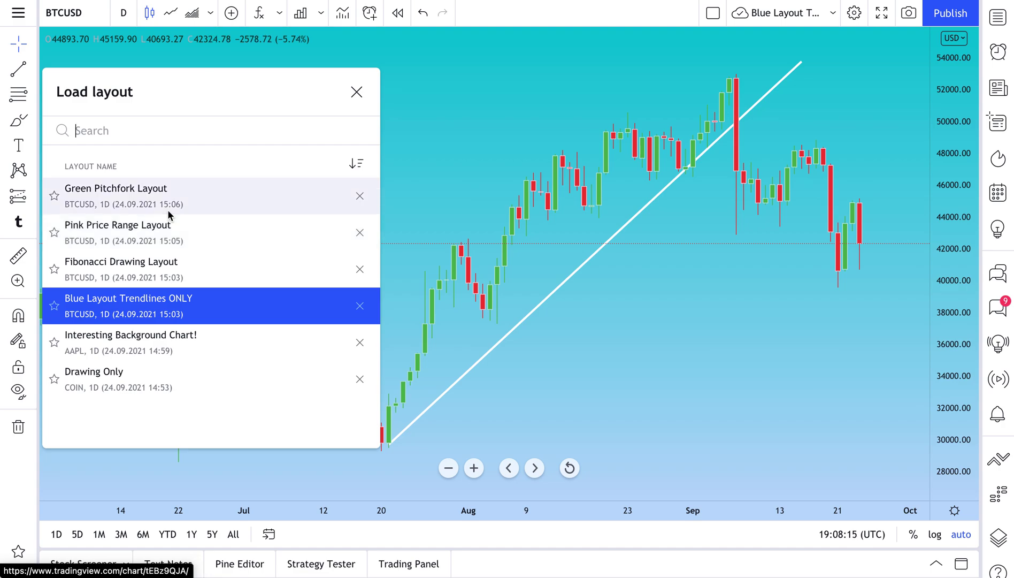
pyautogui.click(355, 92)
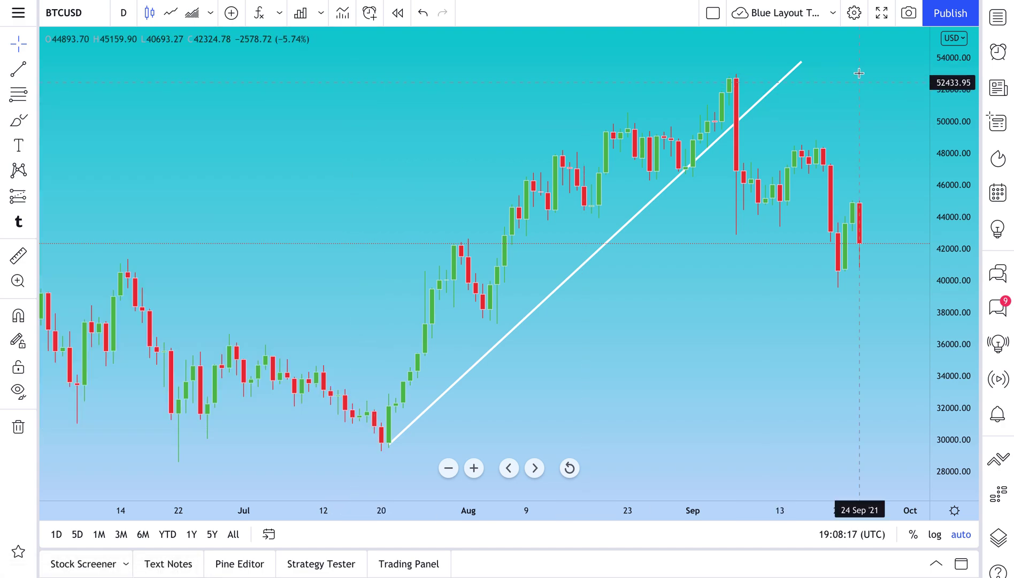
pyautogui.click(834, 16)
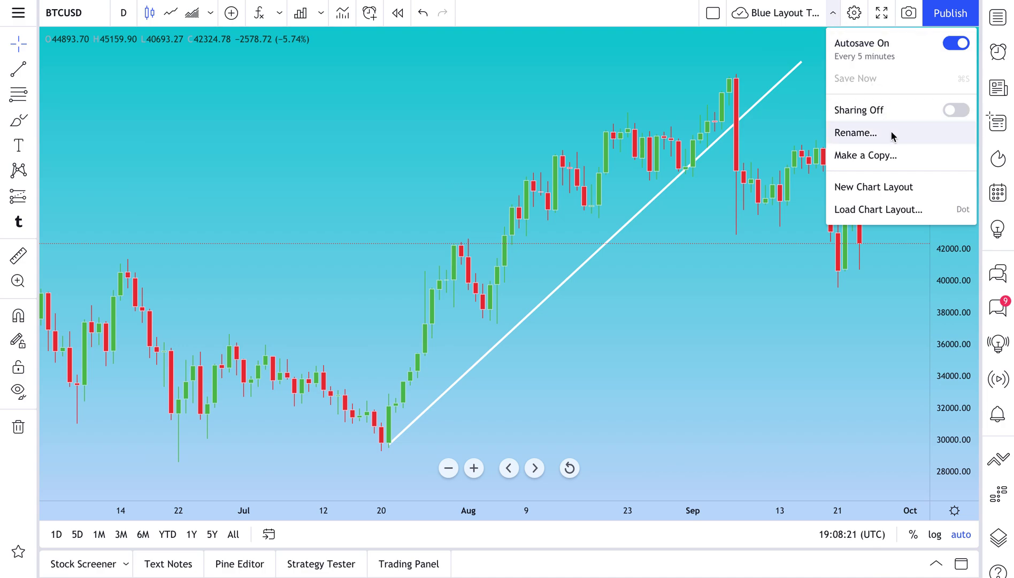
pyautogui.click(953, 112)
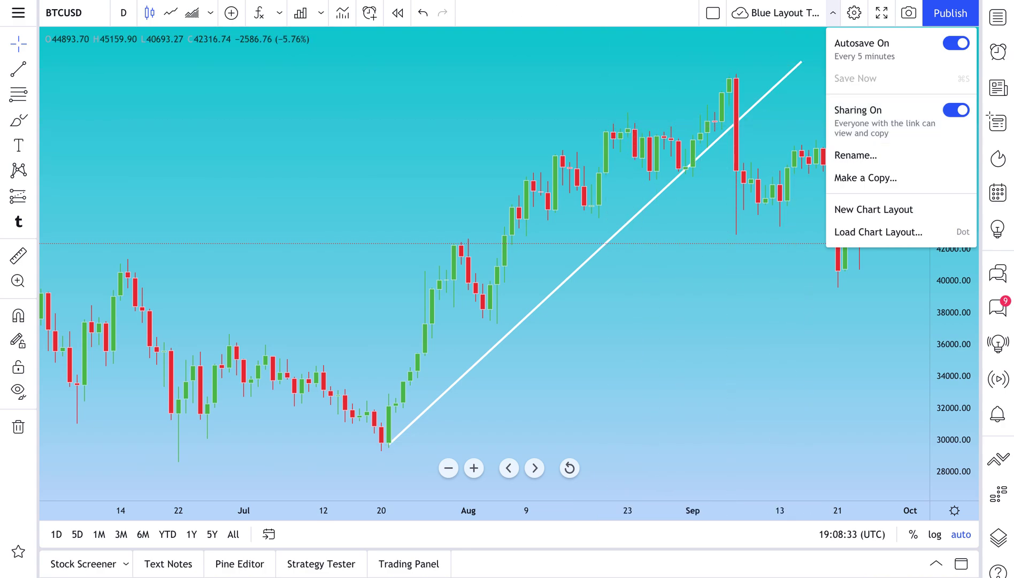
pyautogui.click(18, 145)
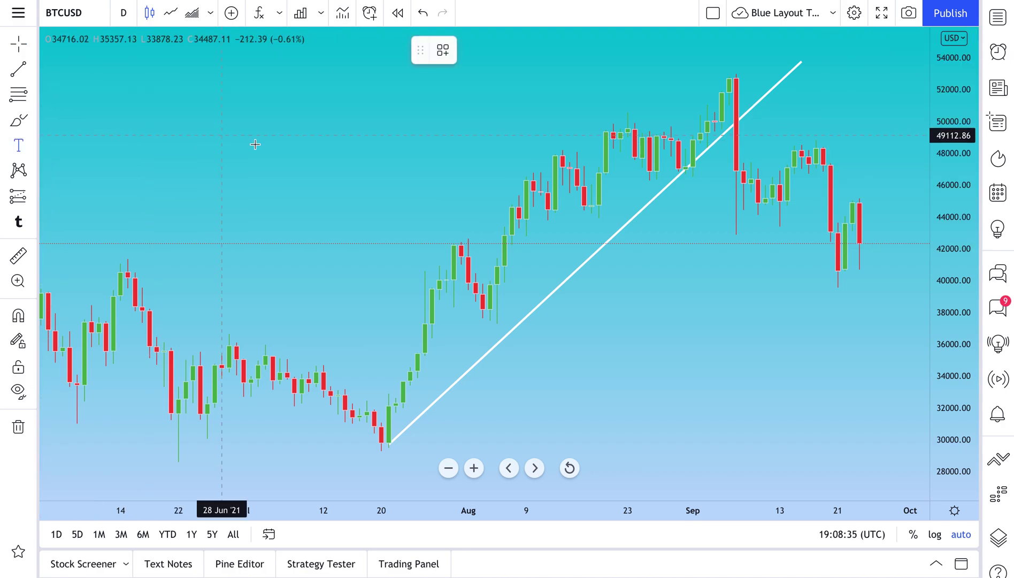
pyautogui.click(255, 144)
pyautogui.write('https://www.tradingview.com/chart/pg3pKaOl/')
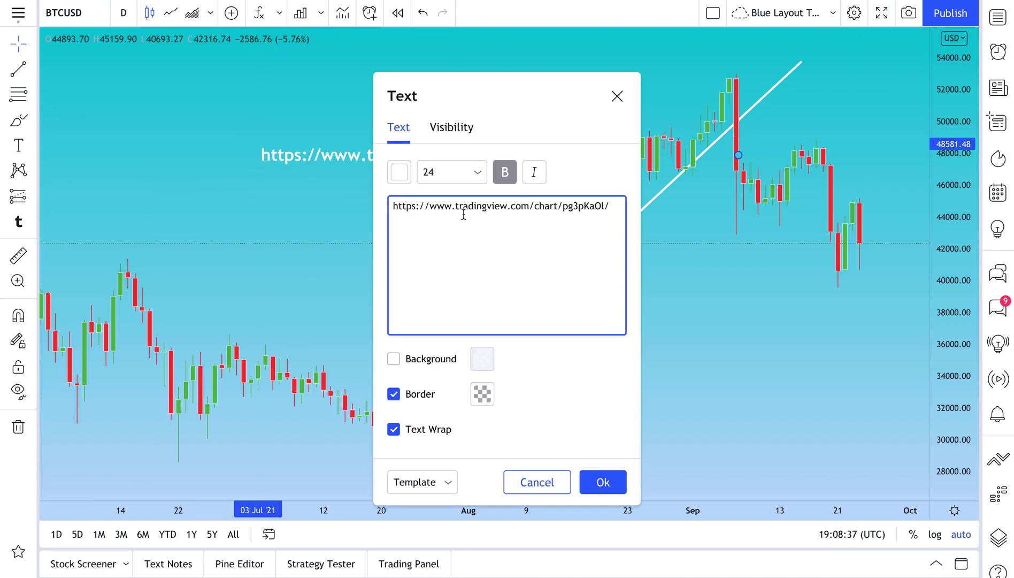
pyautogui.click(603, 482)
pyautogui.moveTo(548, 152); pyautogui.dragTo(375, 109)
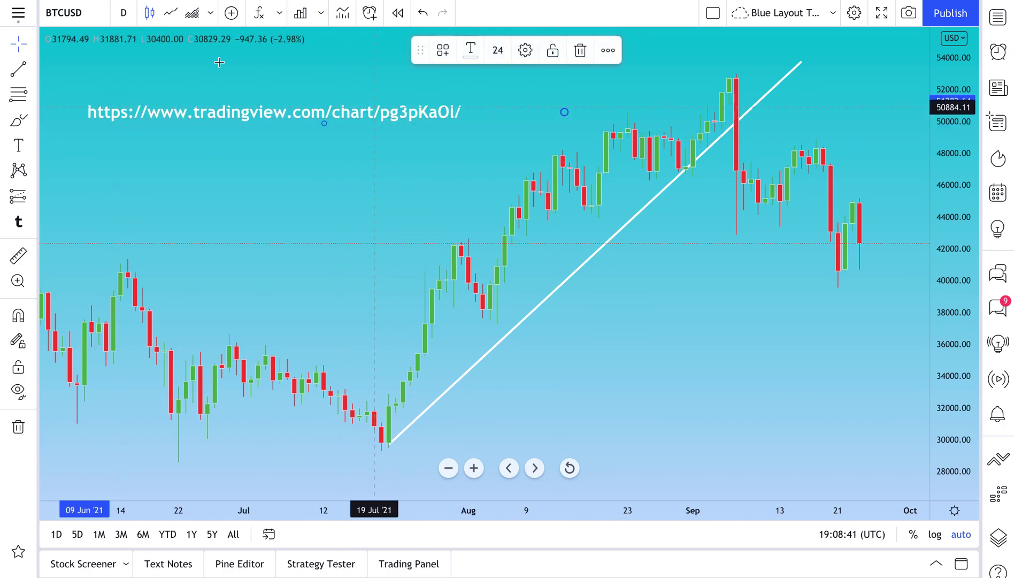
pyautogui.click(654, 292)
pyautogui.scroll(-2, 654, 294)
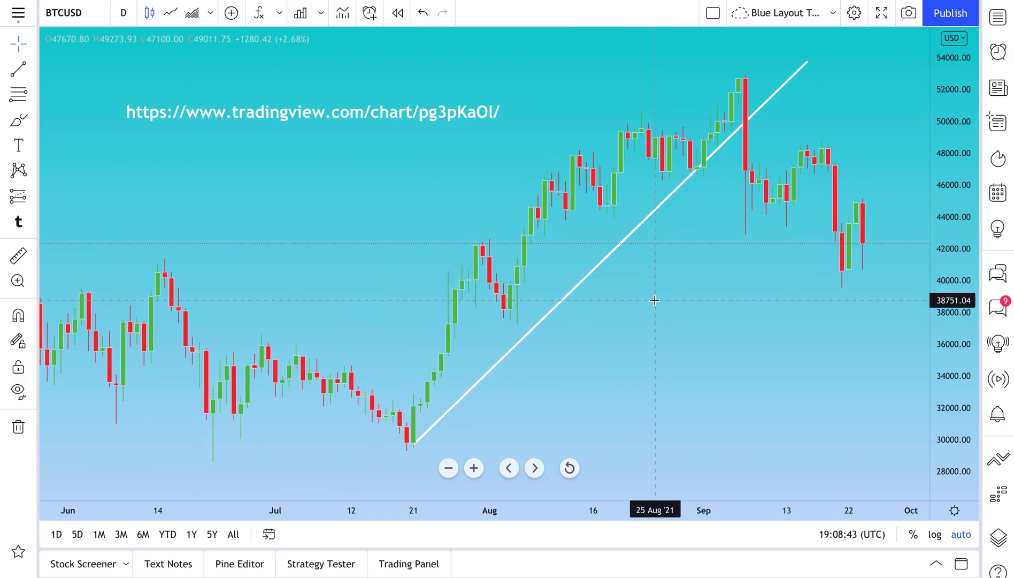
# Step: Turn sharing off for the blue layout and delete the link text from the chart
pyautogui.click(832, 12)
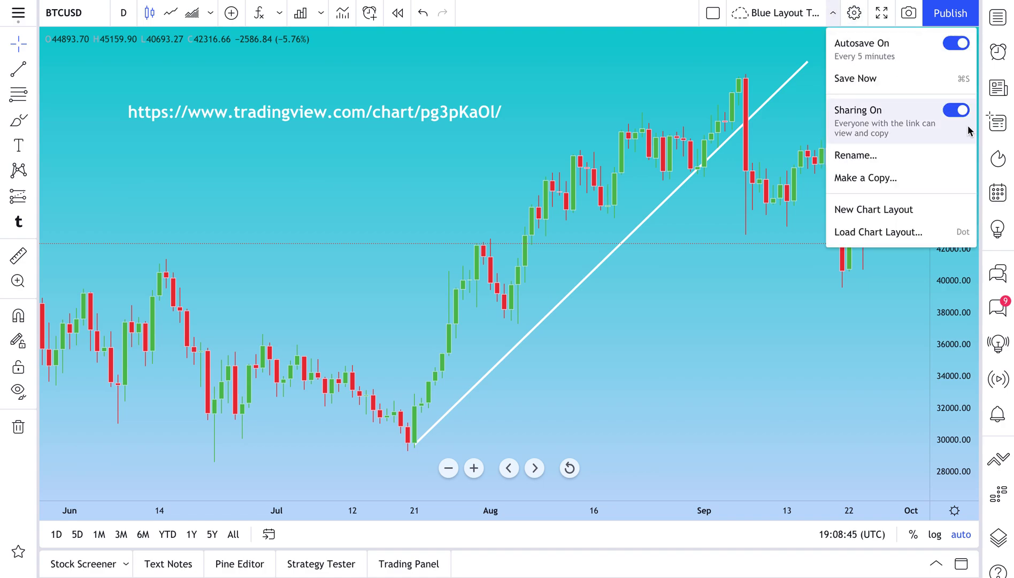
pyautogui.click(956, 111)
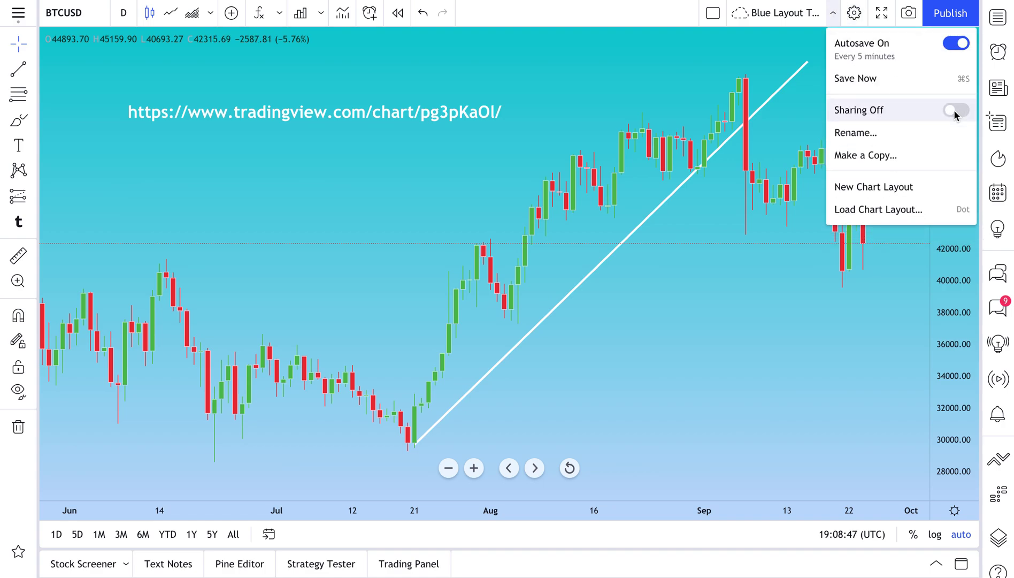
pyautogui.click(955, 111)
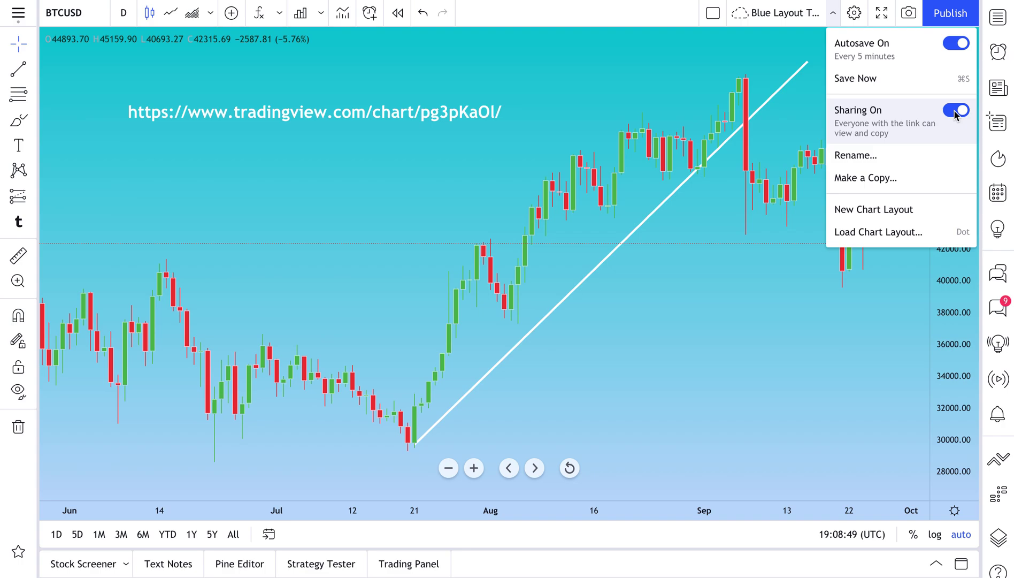
pyautogui.click(956, 111)
pyautogui.click(414, 116)
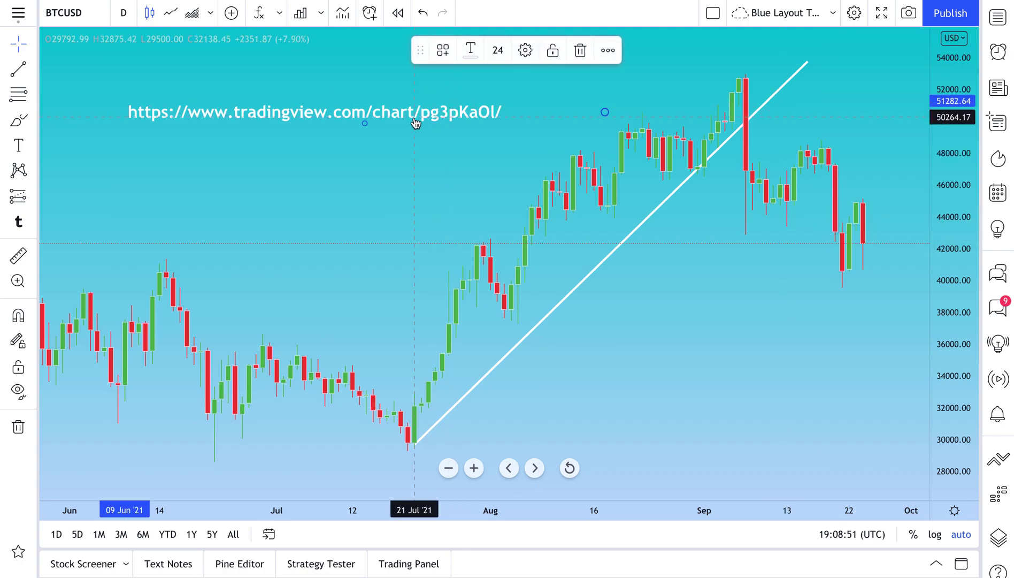
pyautogui.press('Delete')
# Step: Load the saved layout "Fibonacci Drawing Layout"
pyautogui.click(834, 13)
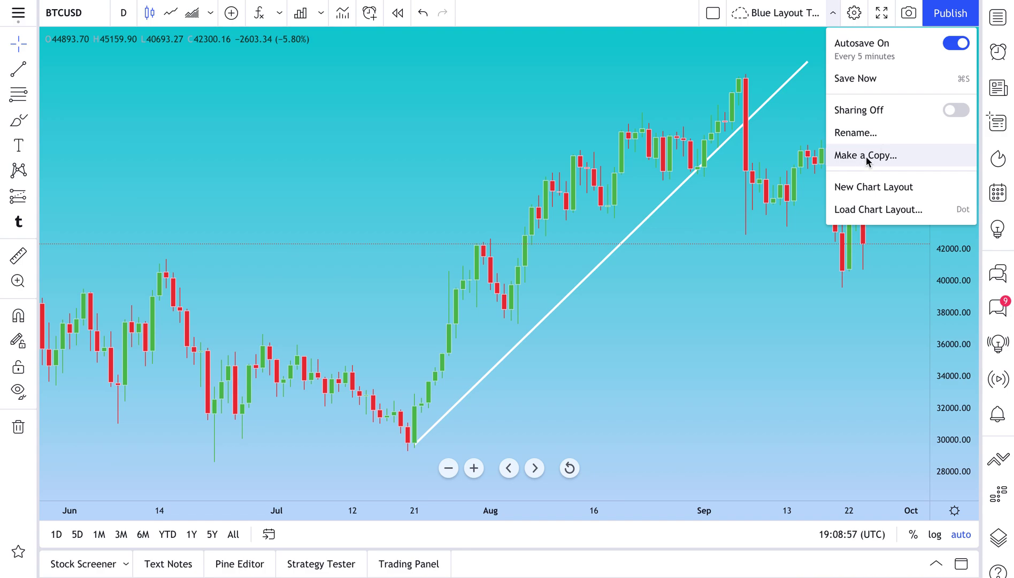
pyautogui.click(401, 143)
pyautogui.click(832, 13)
pyautogui.click(877, 209)
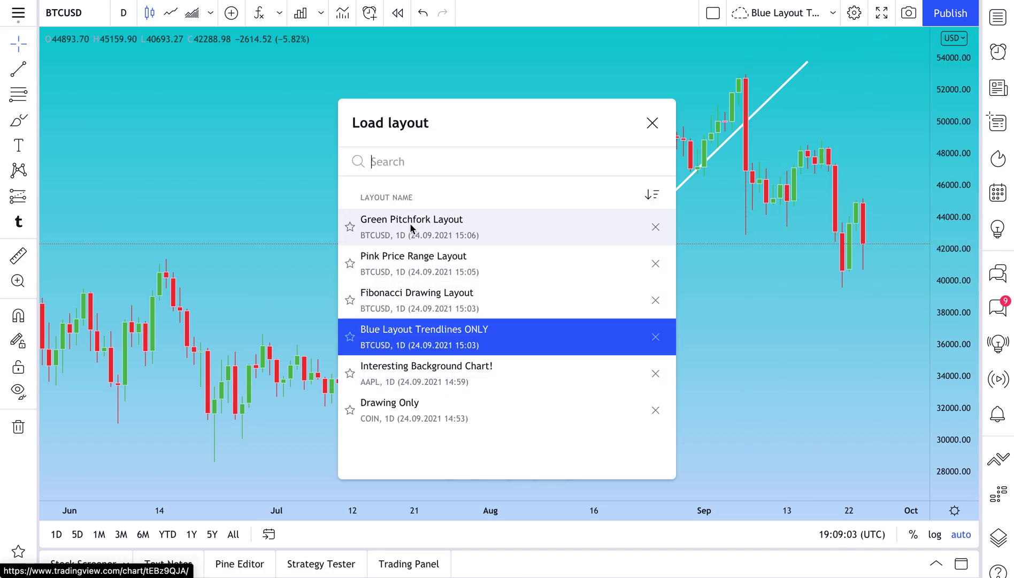
pyautogui.click(398, 299)
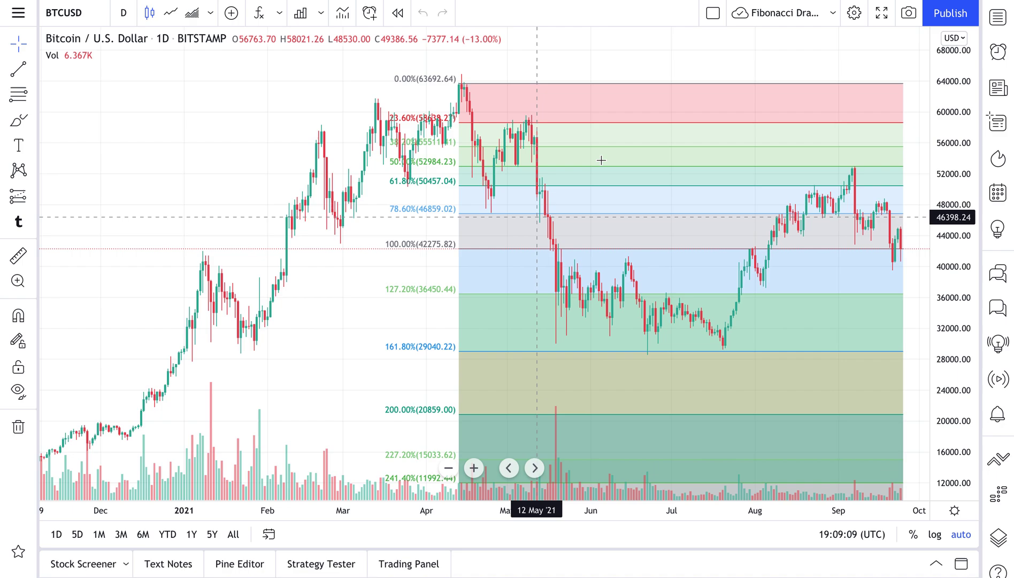
# Step: Make a copy of the Fibonacci layout named "Fibonacci Circle Drawing Layout (Copy)"
pyautogui.click(833, 13)
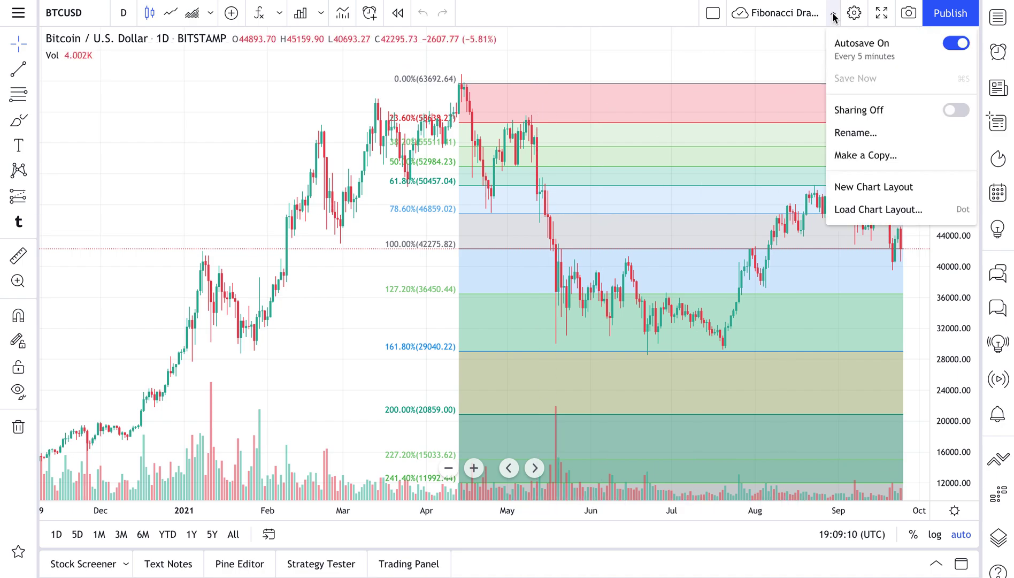
pyautogui.click(856, 155)
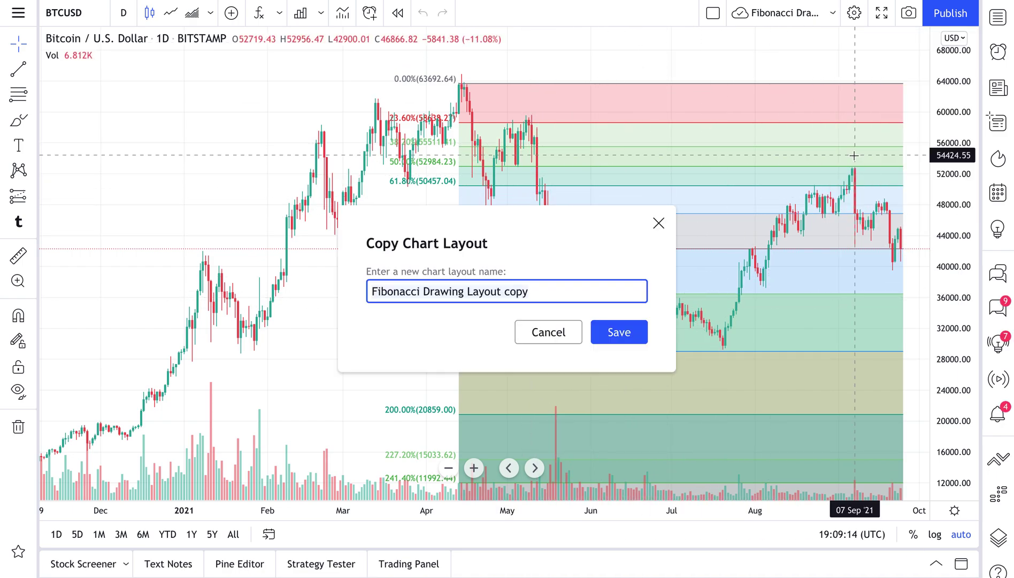
pyautogui.click(431, 291)
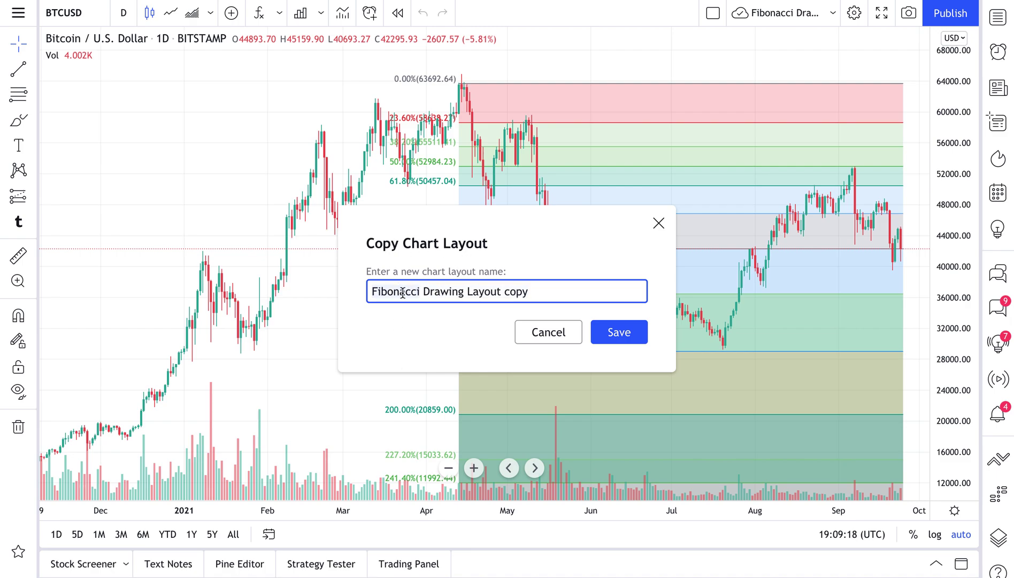
pyautogui.write('Circle')
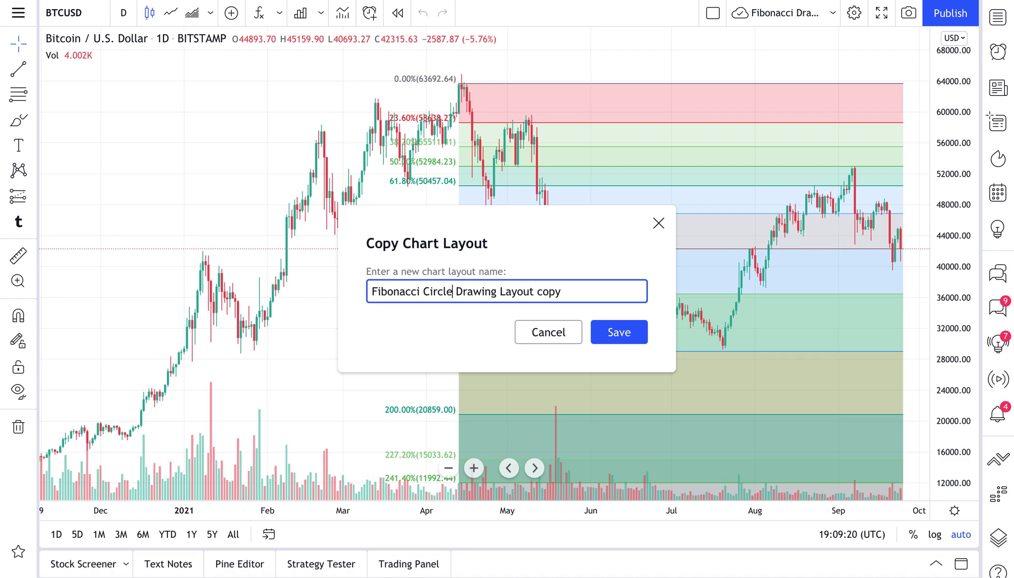
pyautogui.click(622, 291)
pyautogui.press('BackSpace')
pyautogui.press('BackSpace')
pyautogui.press('BackSpace')
pyautogui.press('BackSpace')
pyautogui.write('(C')
pyautogui.click(637, 346)
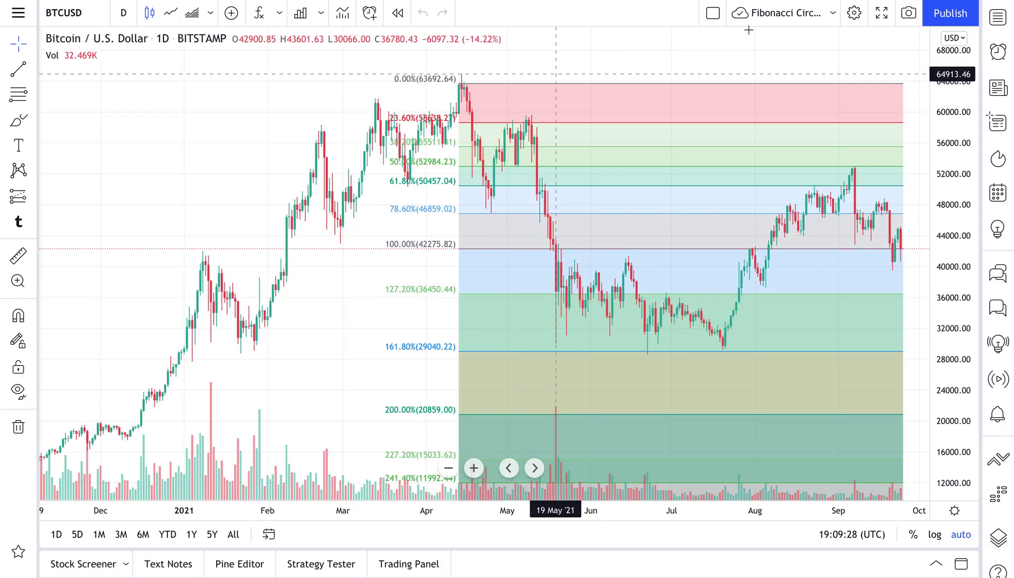
# Step: Check the saved layouts list for the copied Fibonacci layout and close the list
pyautogui.click(833, 13)
pyautogui.click(877, 209)
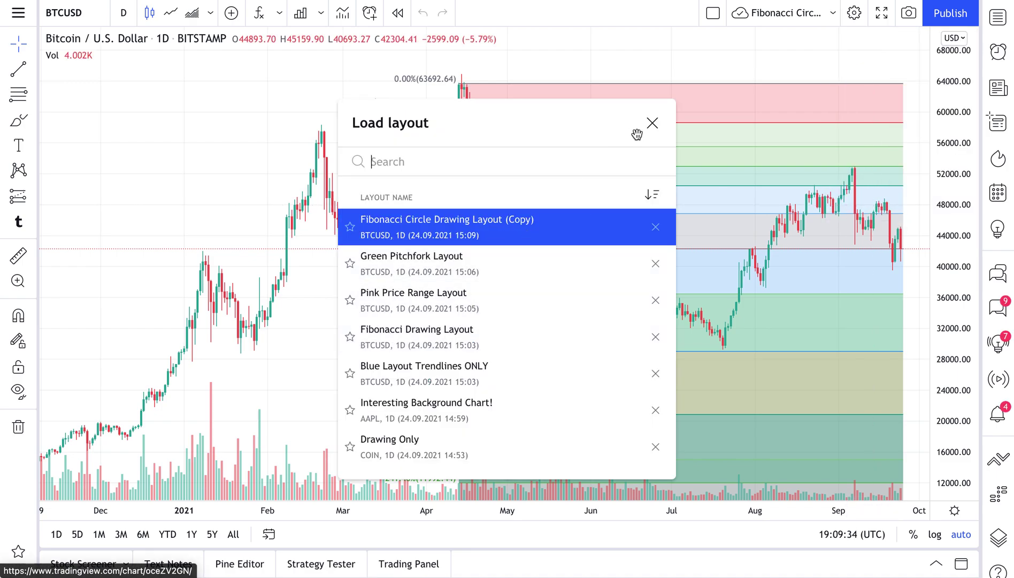
pyautogui.click(652, 123)
# Step: Replace the Fibonacci drawing with a Trend-Based Fib Extension from the 21 July low at about 30254 through the September high at about 51597 to the pullback low
pyautogui.click(574, 88)
pyautogui.press('Delete')
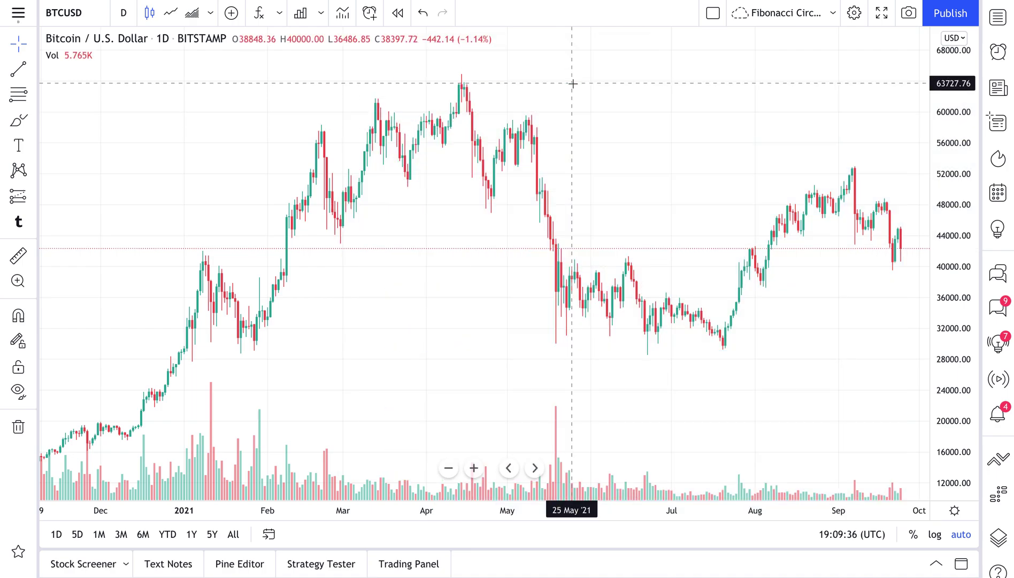
pyautogui.click(32, 98)
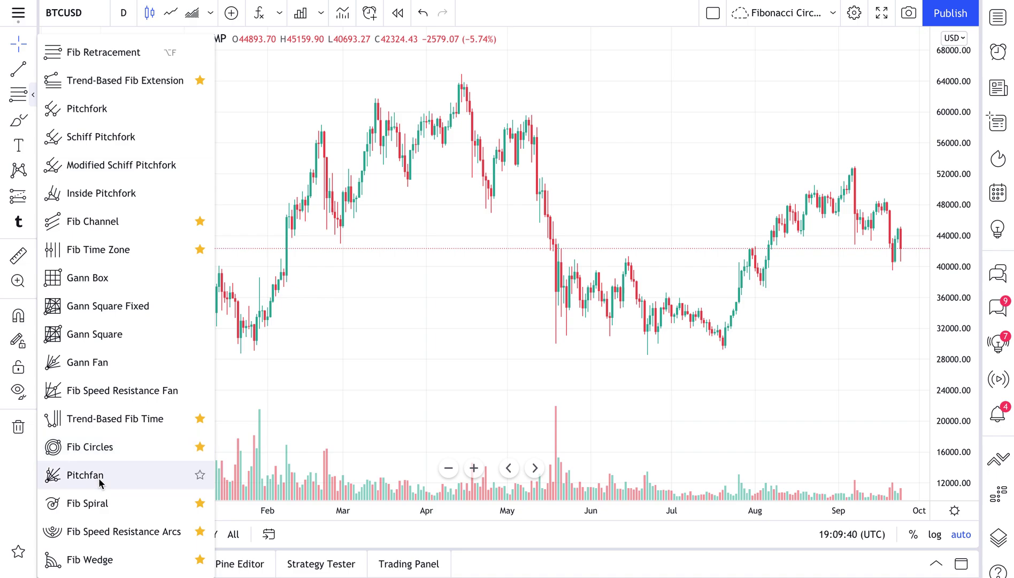
pyautogui.click(113, 82)
pyautogui.click(725, 340)
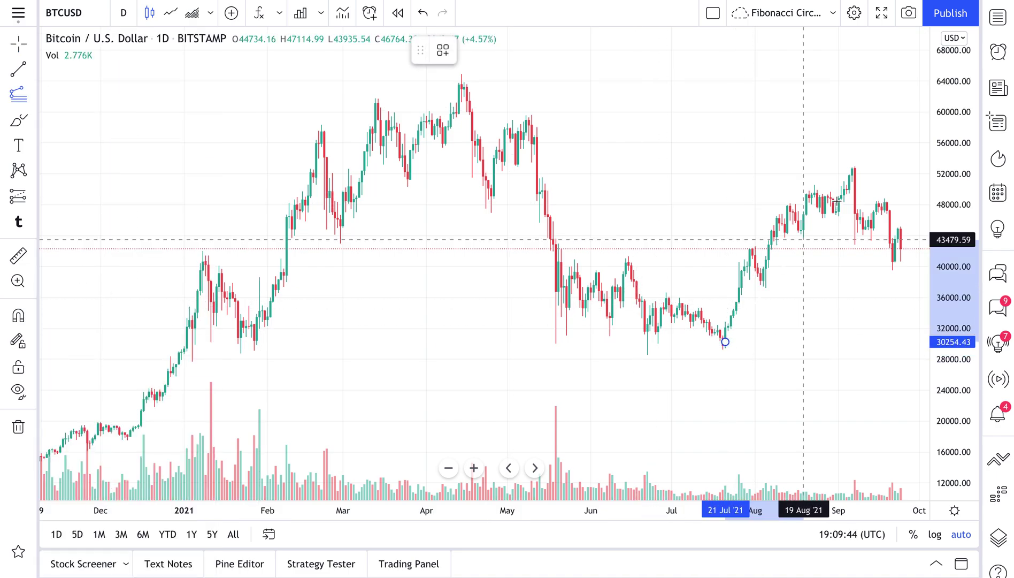
pyautogui.click(852, 177)
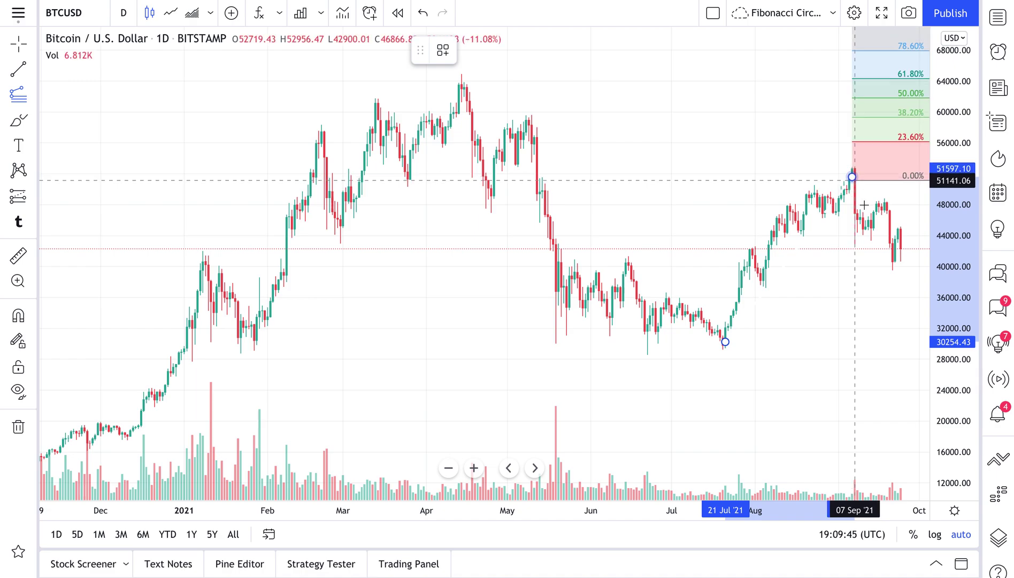
pyautogui.click(862, 265)
pyautogui.moveTo(711, 235); pyautogui.dragTo(462, 231)
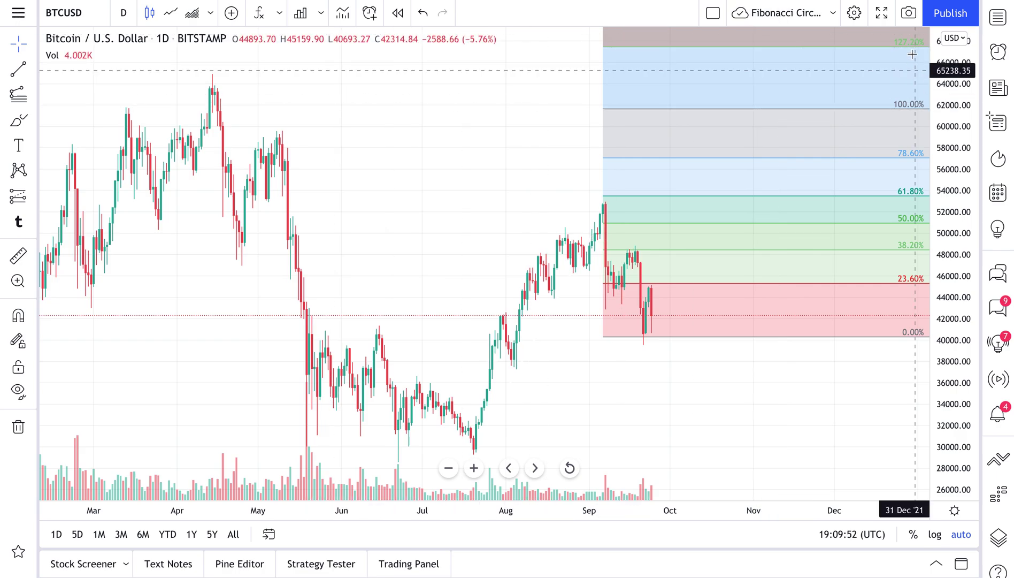
# Step: Review the copied layout's name in the saved layouts list and close the list
pyautogui.click(829, 16)
pyautogui.click(861, 208)
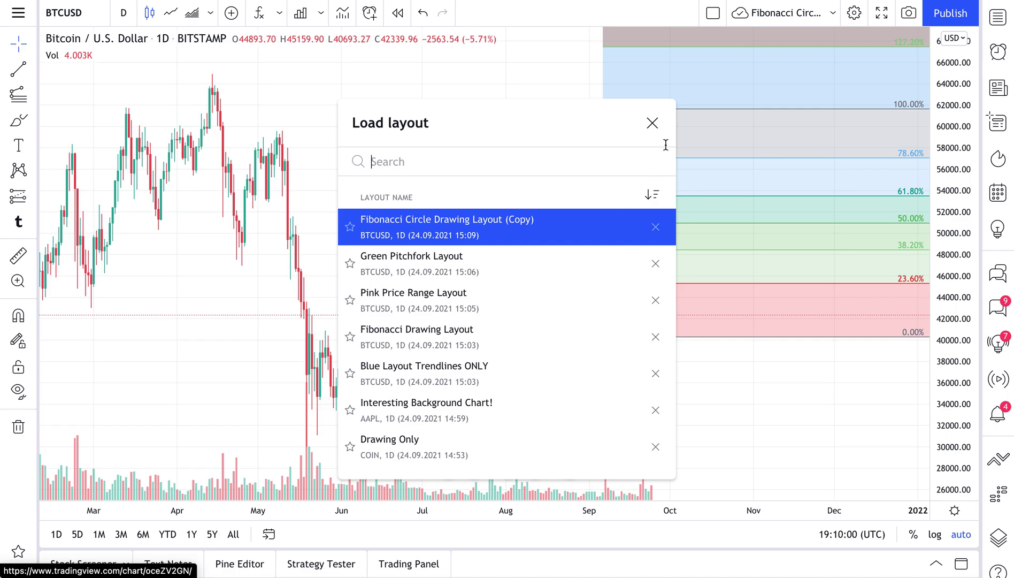
pyautogui.click(651, 122)
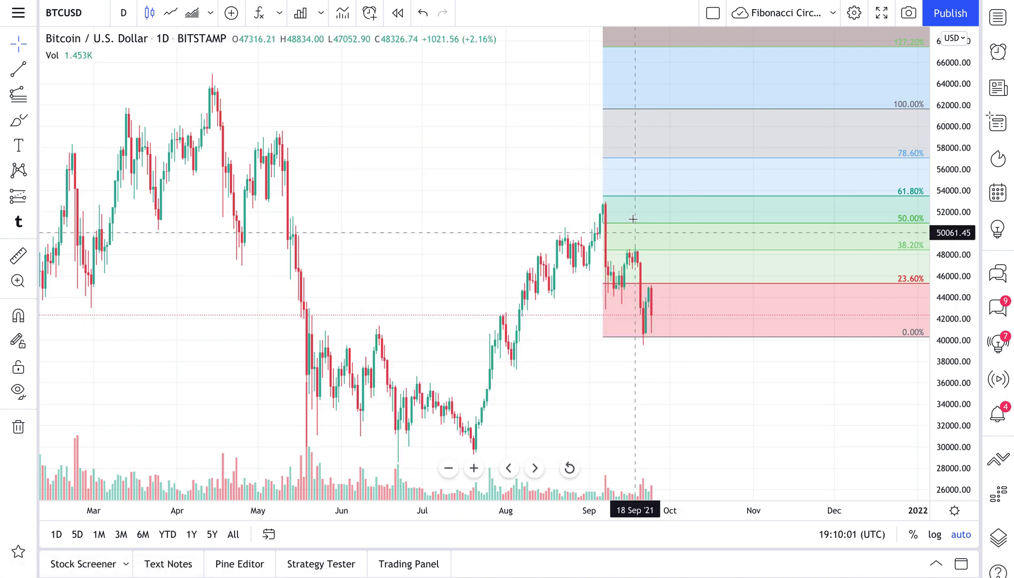
# Step: Rename the copied layout, replacing "Circle" in its name with "Trend Extention"
pyautogui.click(832, 13)
pyautogui.click(853, 131)
pyautogui.doubleClick(440, 292)
pyautogui.write('Trend Extention')
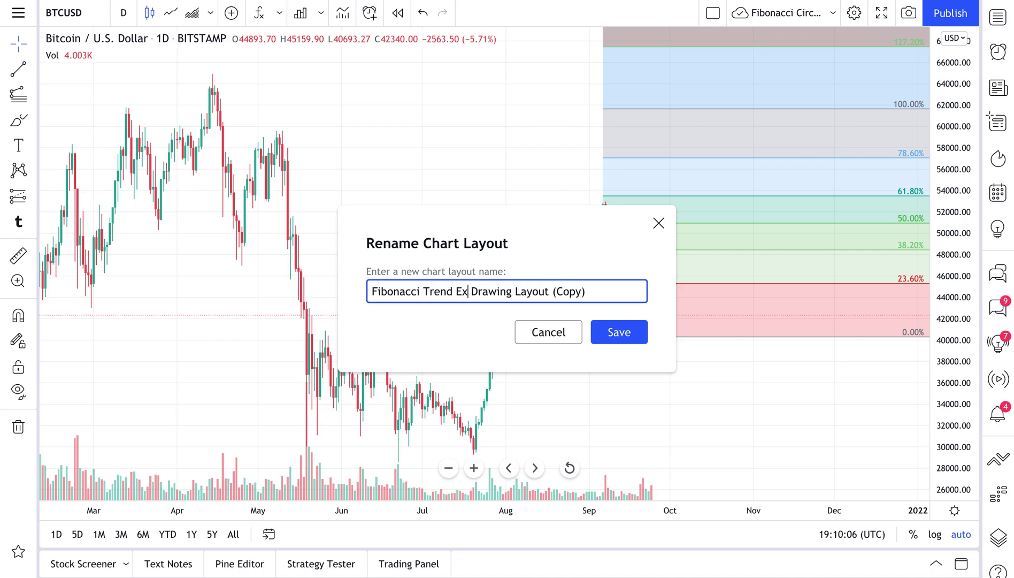
pyautogui.click(636, 331)
# Step: Correct the layout's name to "Fibonacci Trend Extension Drawing Layout (Copy)"
pyautogui.click(837, 10)
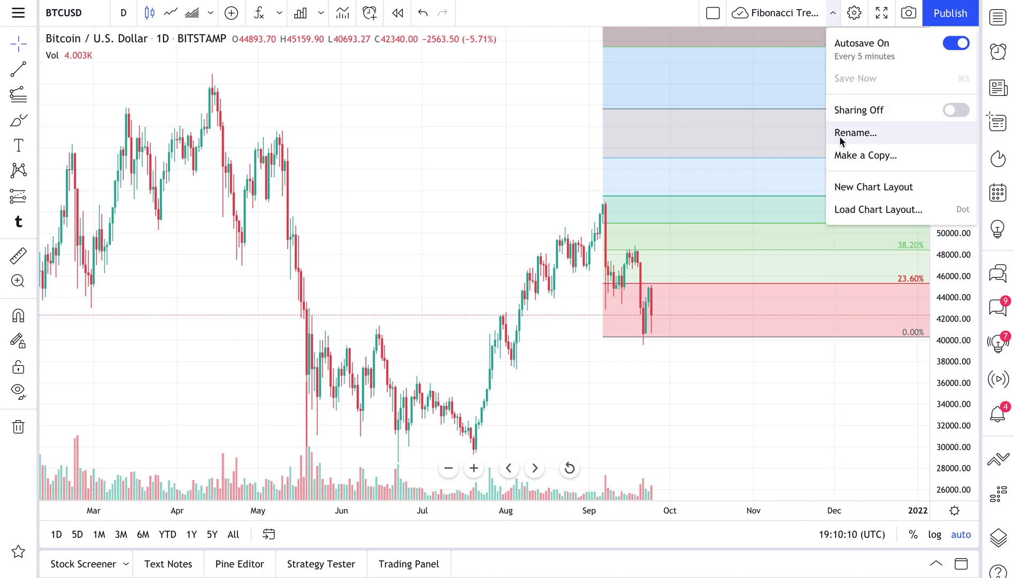
pyautogui.click(838, 136)
pyautogui.doubleClick(483, 291)
pyautogui.write('Extension')
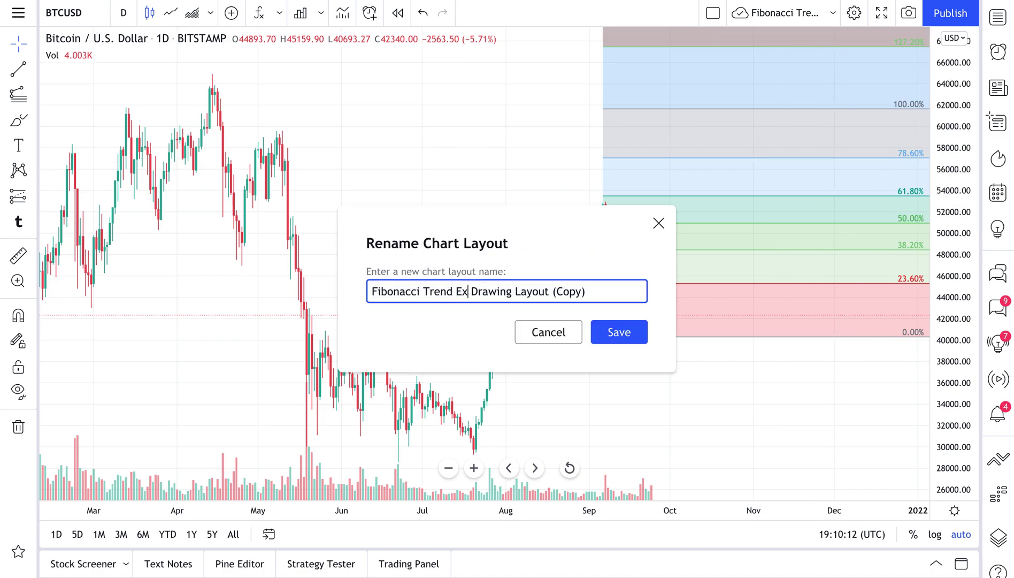
pyautogui.click(609, 337)
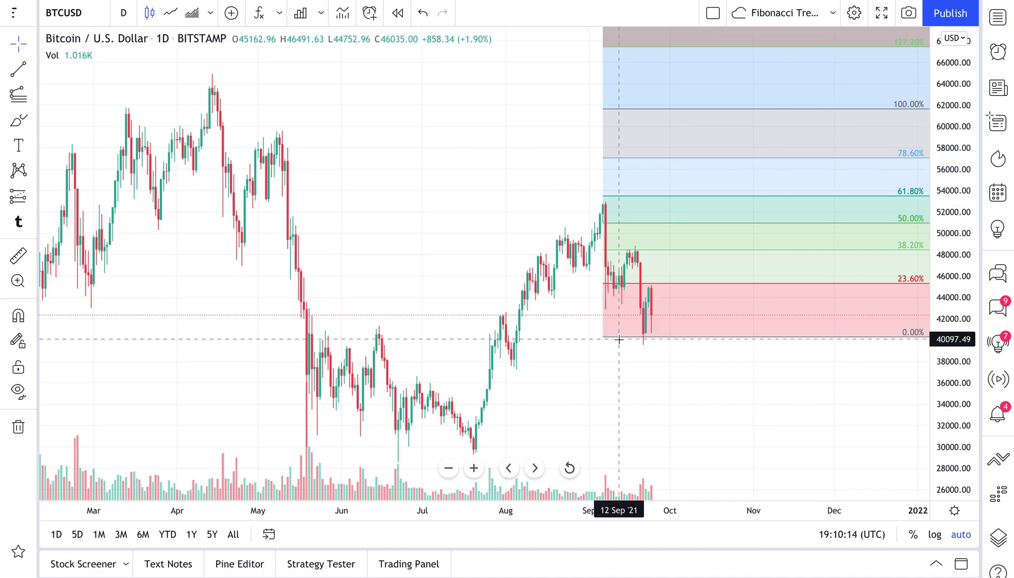
# Step: Try to load the original "Fibonacci Drawing Layout" from the saved layouts
pyautogui.click(832, 13)
pyautogui.click(863, 208)
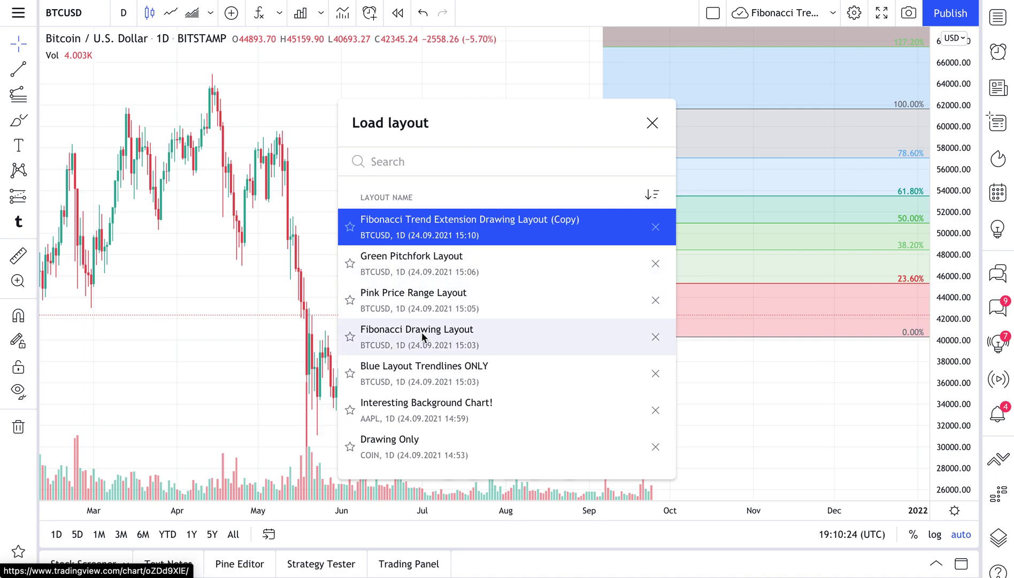
pyautogui.click(387, 332)
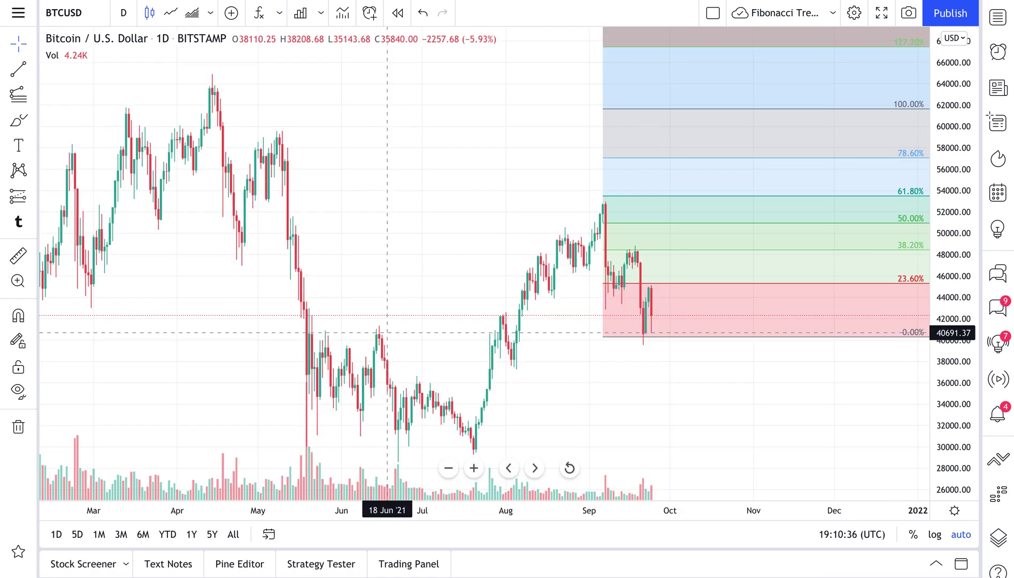
# Step: Switch through the other open layouts, including "Pink Price Range Layout" and "Fibonacci Drawing Layout", to "Blue Layout Trendlines ONLY"
pyautogui.hotkey('ctrl', 'Tab')
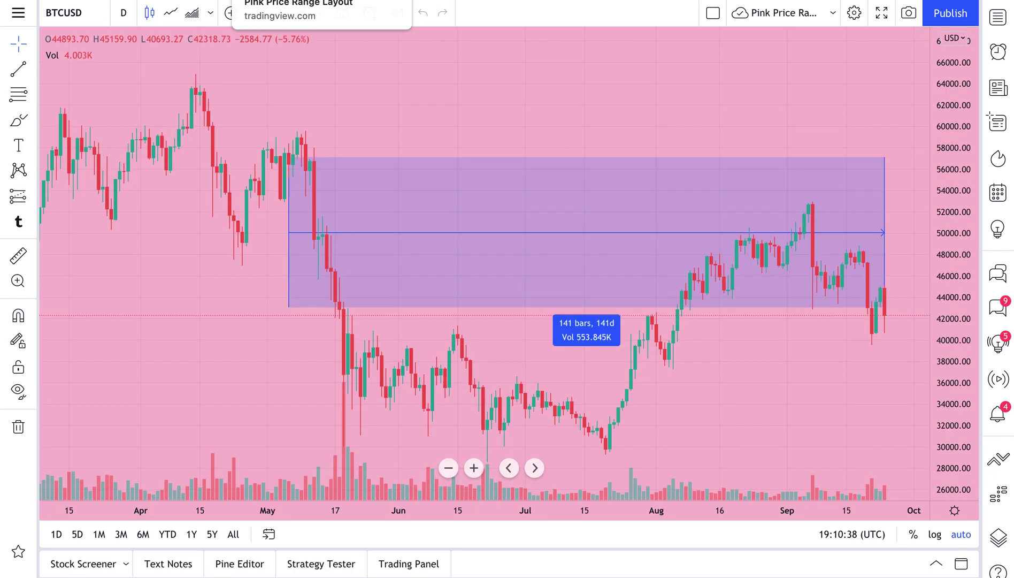
pyautogui.hotkey('ctrl', 'Tab')
pyautogui.hotkey('ctrl', 'Tab')
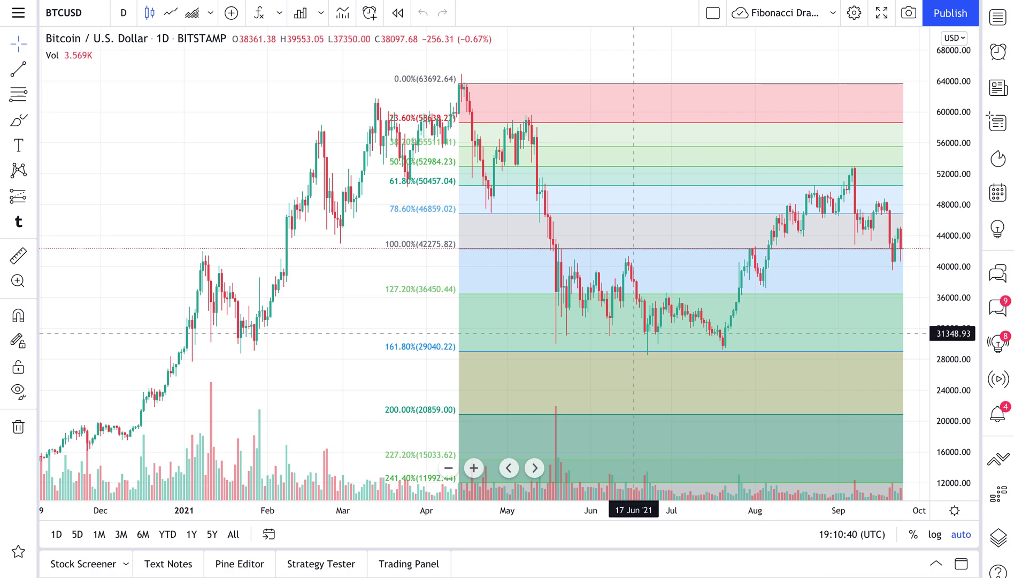
pyautogui.hotkey('ctrl', 'Tab')
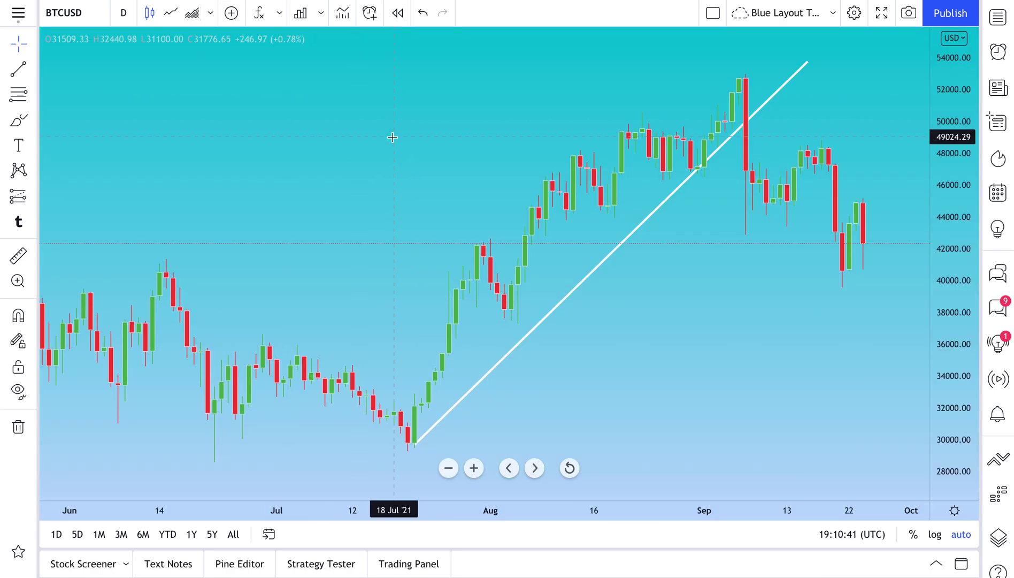
pyautogui.hscroll(5, 376, 193)
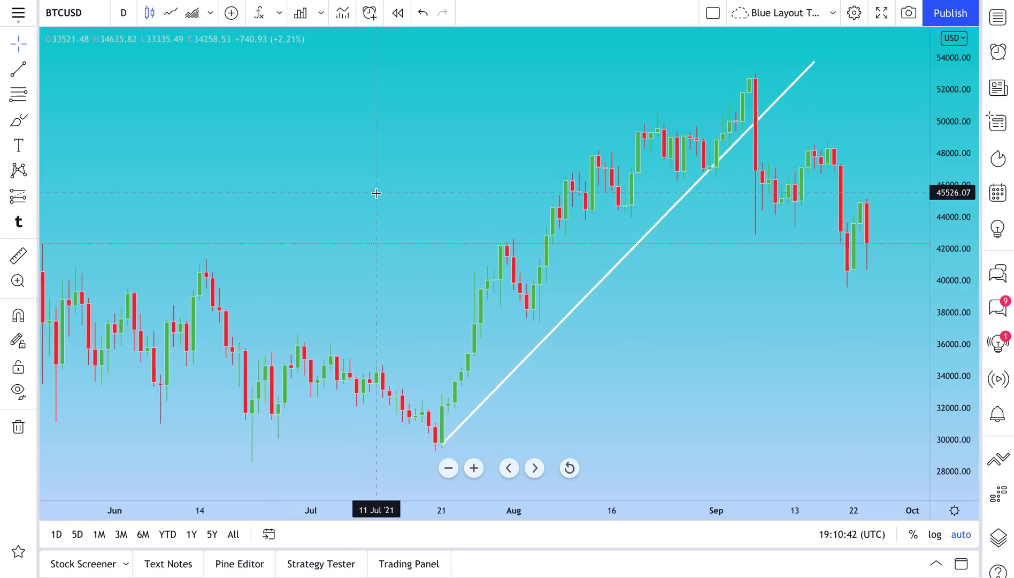
# Step: Change the blue layout's symbol from BTCUSD to AAPL
pyautogui.click(79, 18)
pyautogui.write('AAPL')
pyautogui.press('Return')
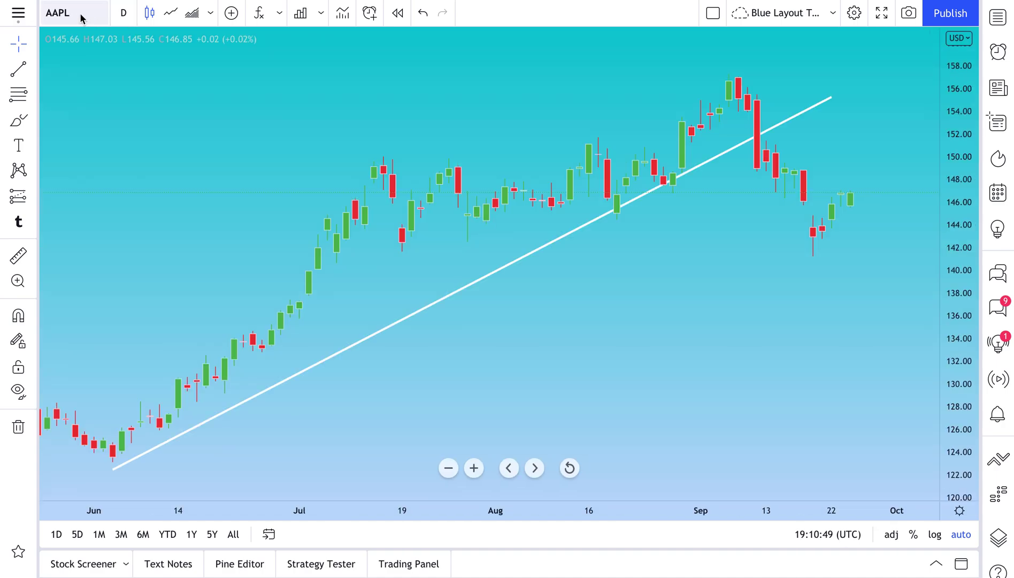
# Step: Change the blue layout's symbol to GME and from there to SOLUSD
pyautogui.click(80, 17)
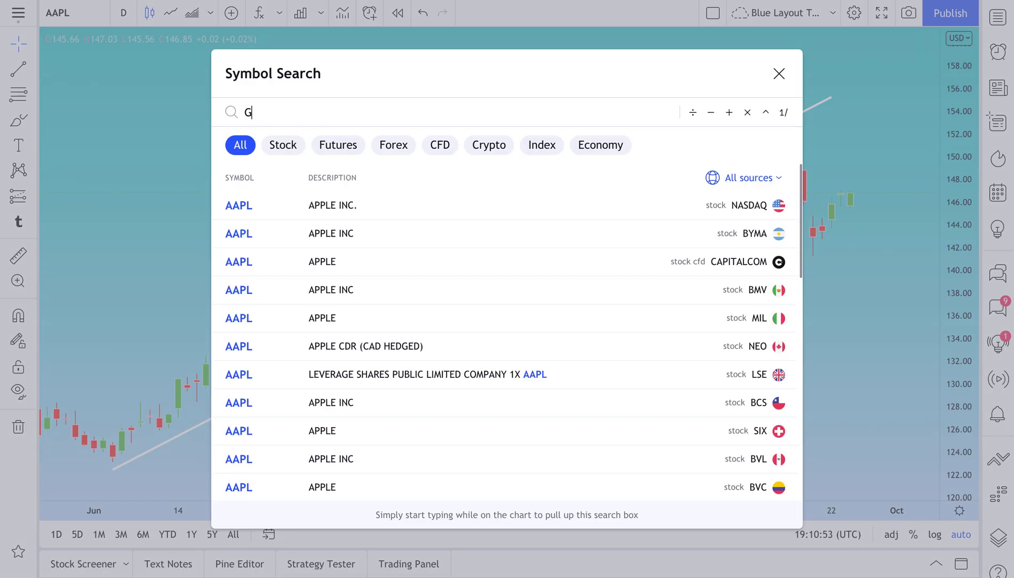
pyautogui.write('GME')
pyautogui.press('Return')
pyautogui.click(82, 17)
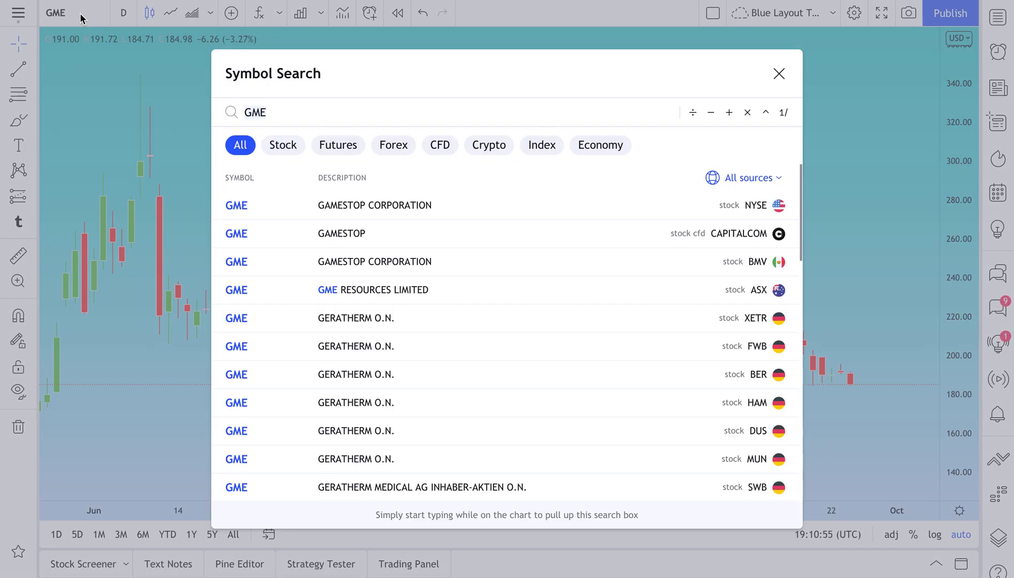
pyautogui.write('SOLUSD')
pyautogui.press('Return')
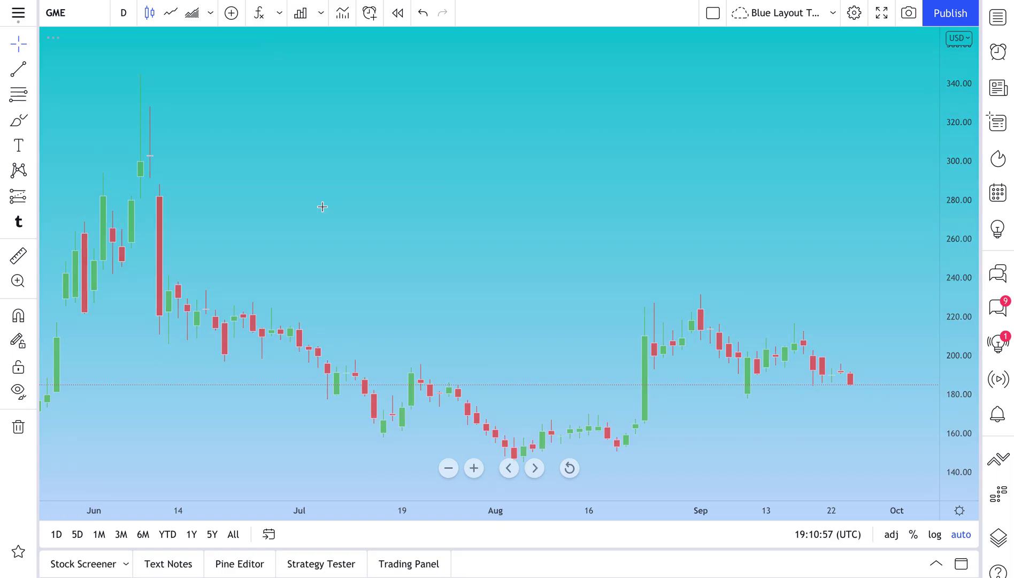
# Step: Load the E-mini S&P 500 futures contract ES1! in the blue layout and activate the brush drawing tool
pyautogui.click(69, 15)
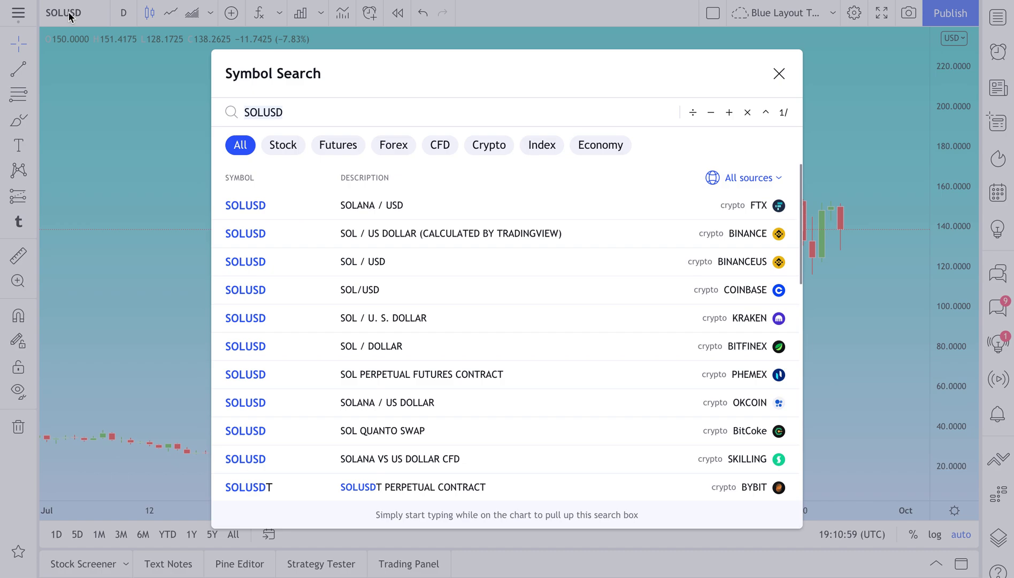
pyautogui.write('ES')
pyautogui.click(297, 206)
pyautogui.click(299, 231)
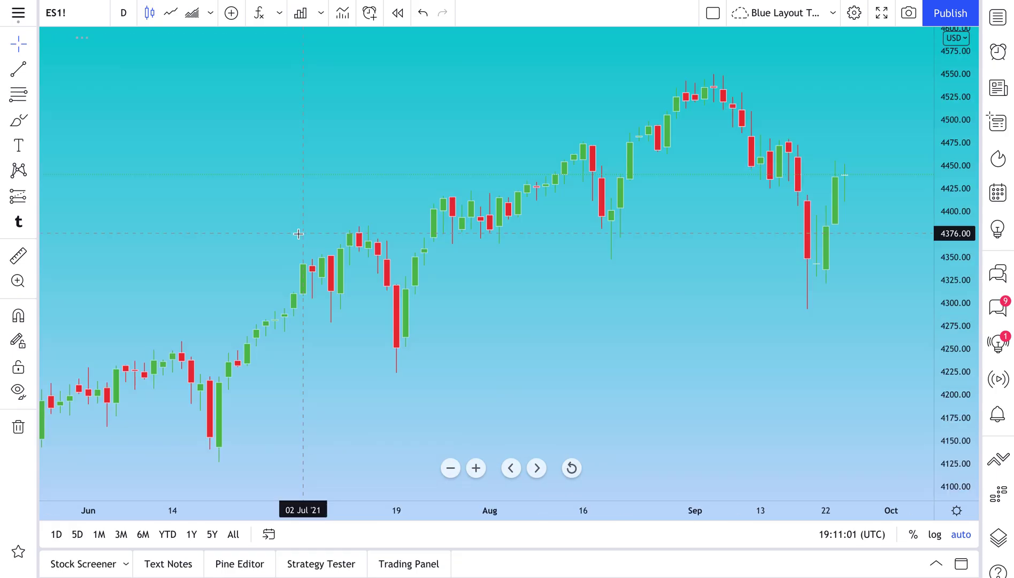
pyautogui.scroll(5, 452, 239)
pyautogui.click(18, 120)
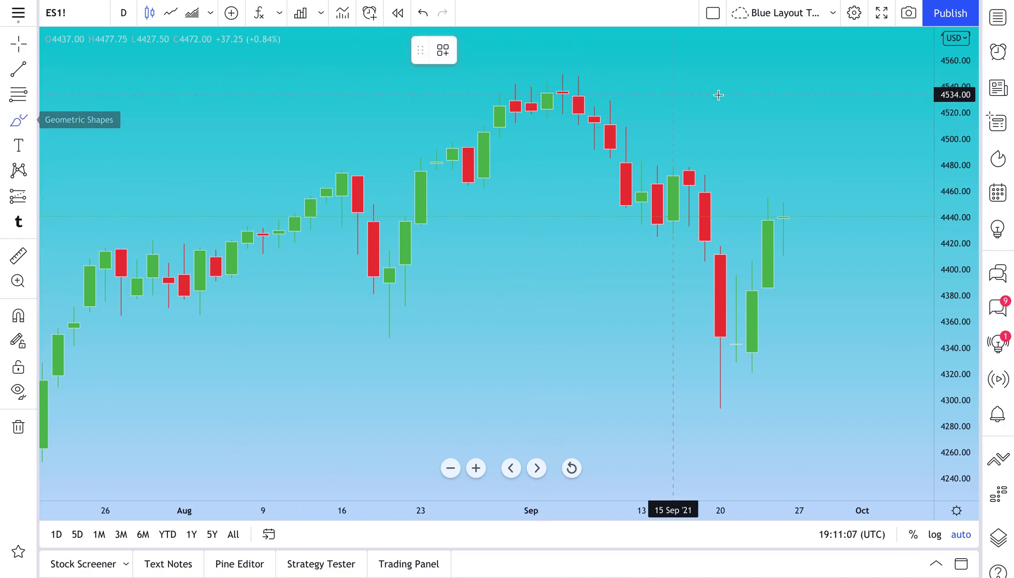
# Step: Check the blue layout's entry in the saved layouts list and close the list
pyautogui.click(833, 12)
pyautogui.click(897, 210)
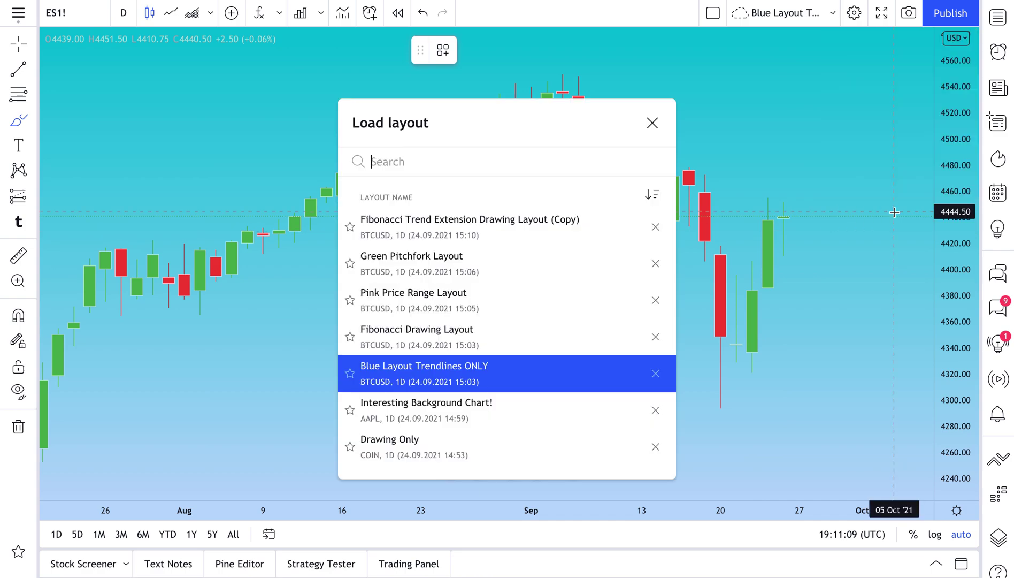
pyautogui.click(651, 123)
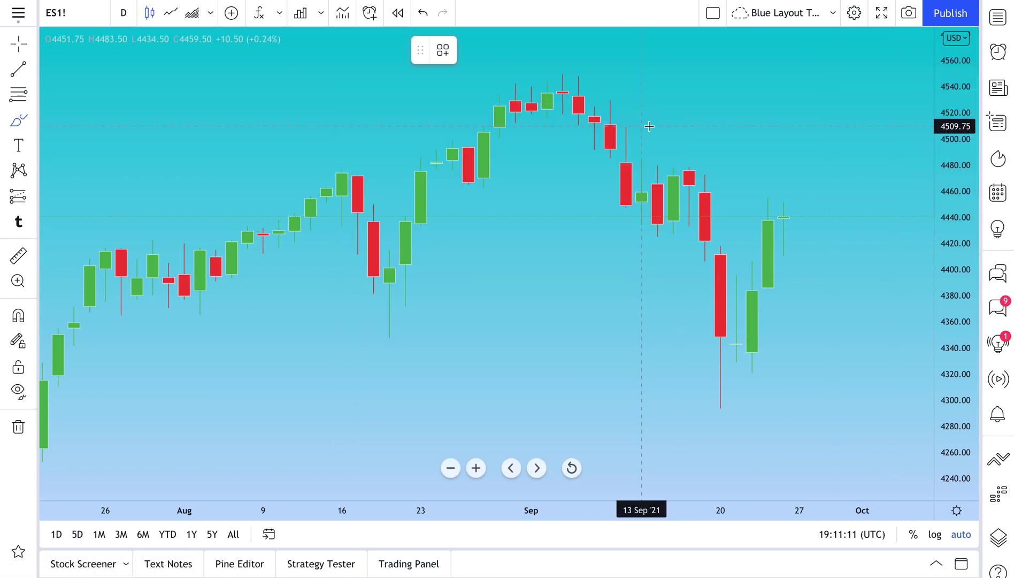
# Step: Set the blue layout's symbol back to AAPL to show its trend line
pyautogui.click(69, 13)
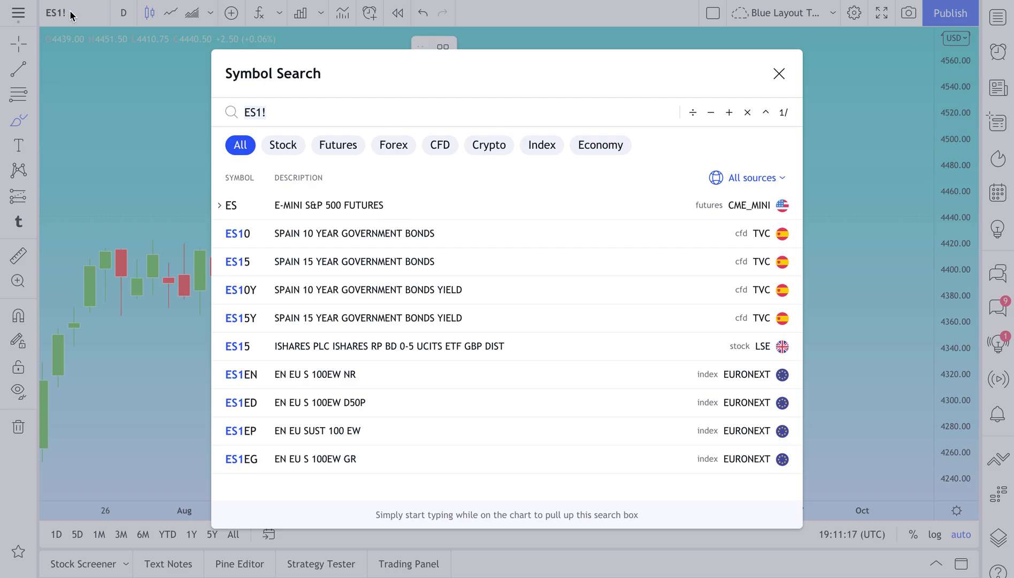
pyautogui.write('AAPL')
pyautogui.press('Return')
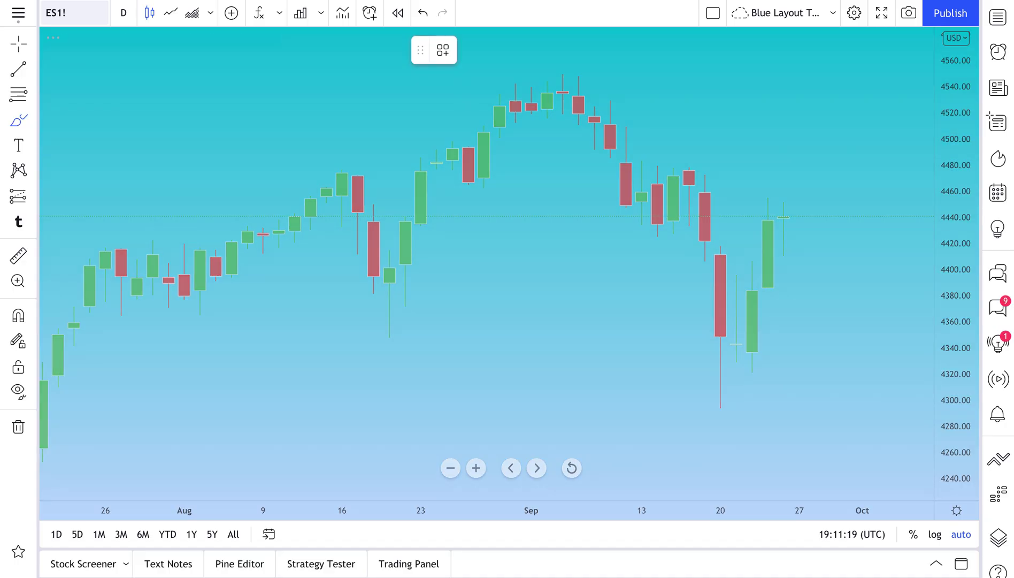
pyautogui.scroll(-3, 452, 327)
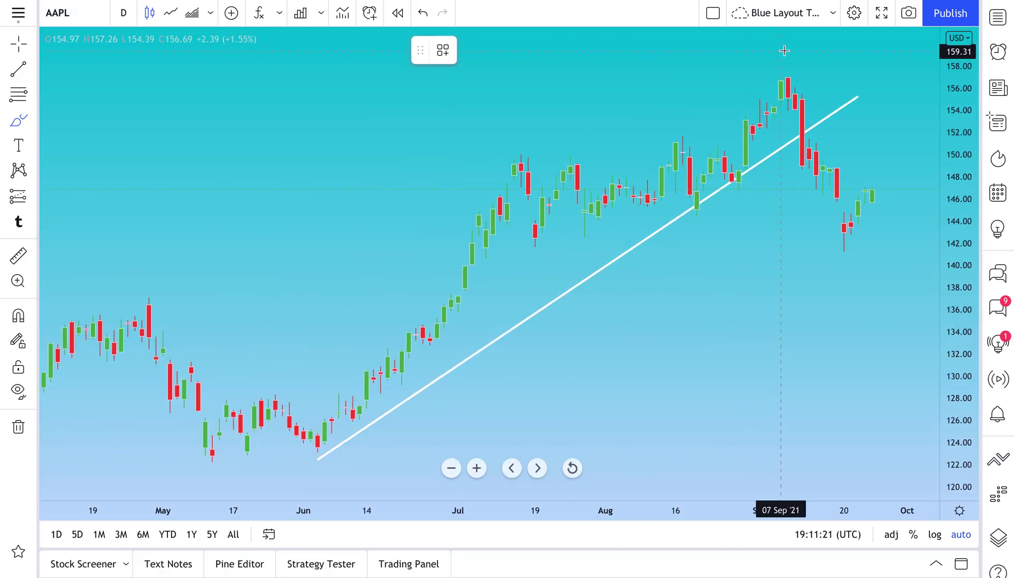
# Step: Review the saved layouts list and the chart layout management options, closing each without changes
pyautogui.click(832, 13)
pyautogui.click(860, 208)
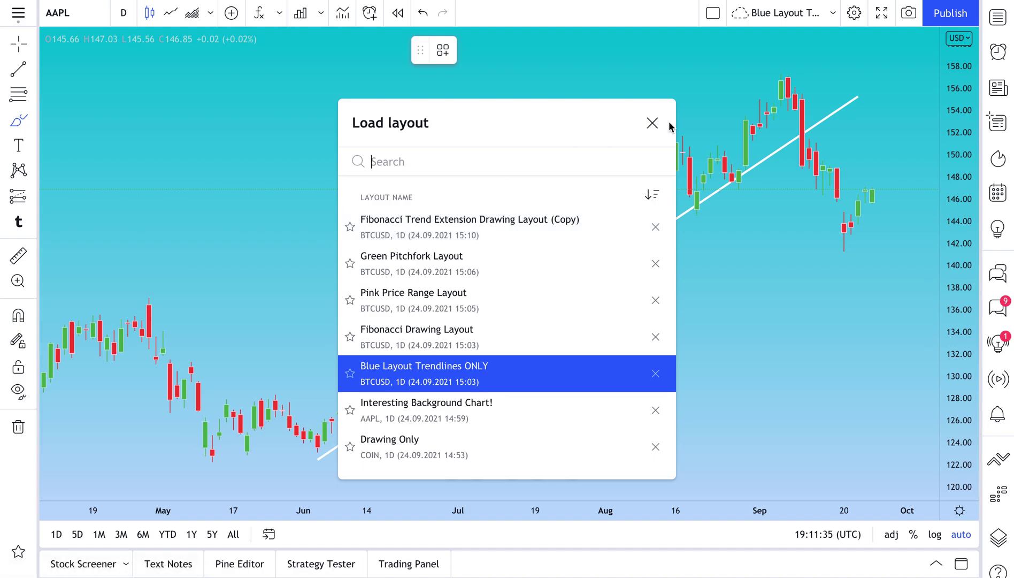
pyautogui.click(652, 123)
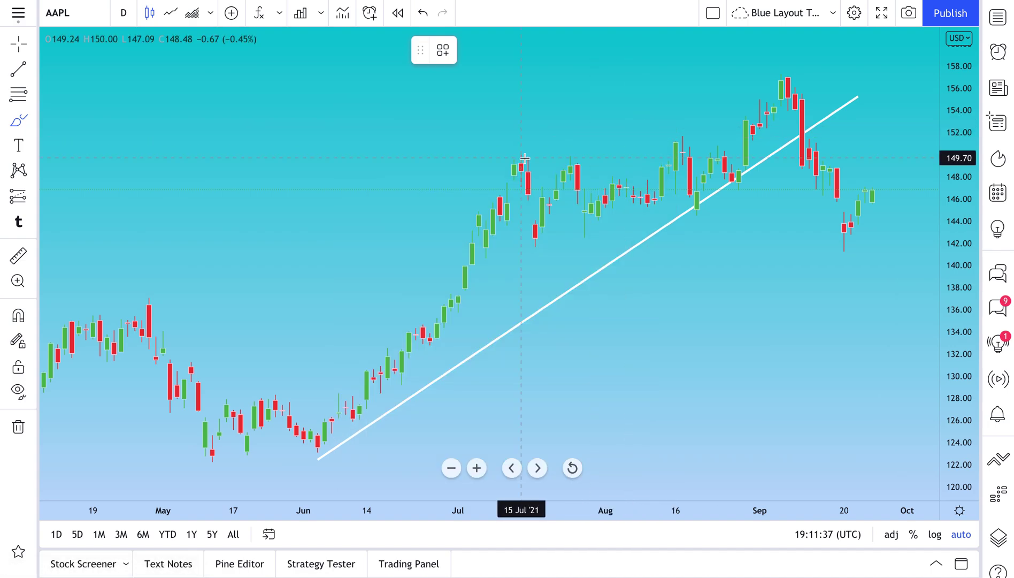
pyautogui.click(834, 13)
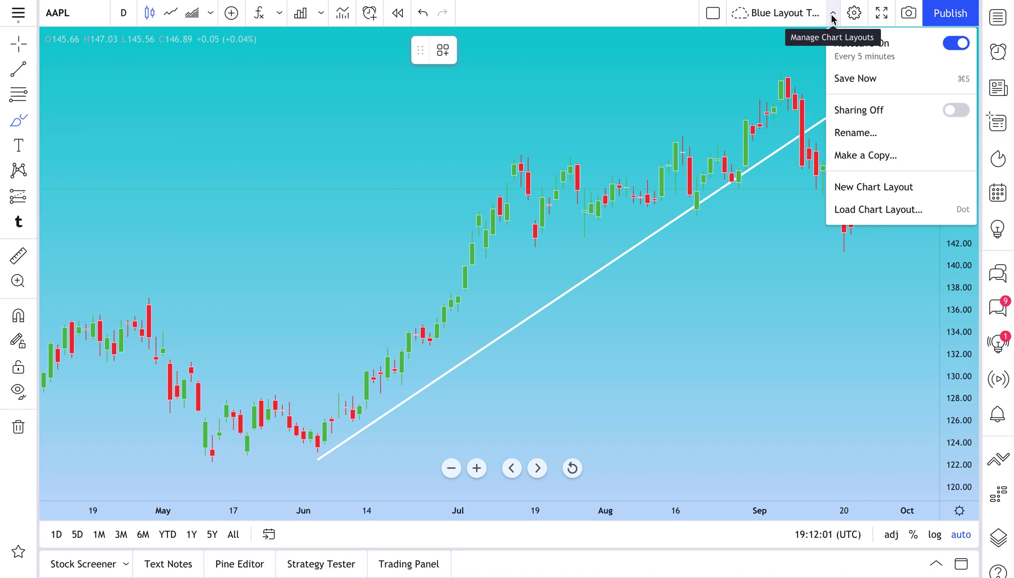
pyautogui.click(706, 67)
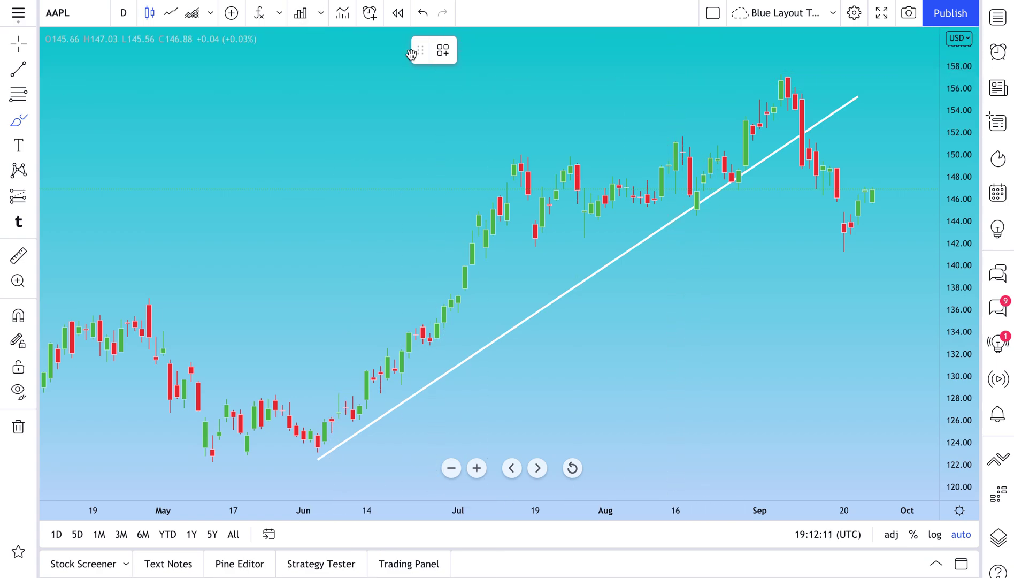
# Step: Compare the available indicator templates with the list of saved chart layouts, and close the list
pyautogui.click(342, 13)
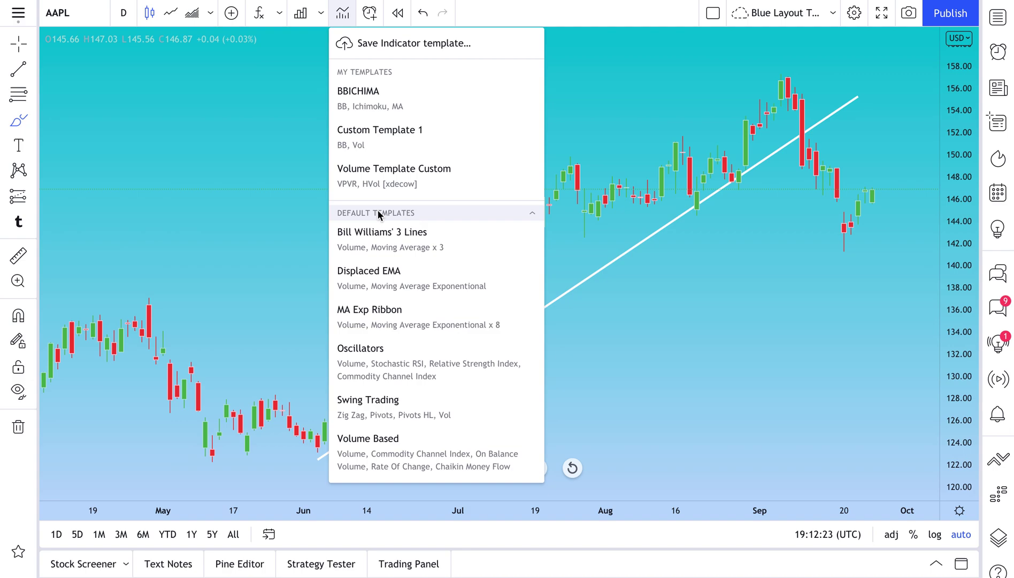
pyautogui.click(834, 13)
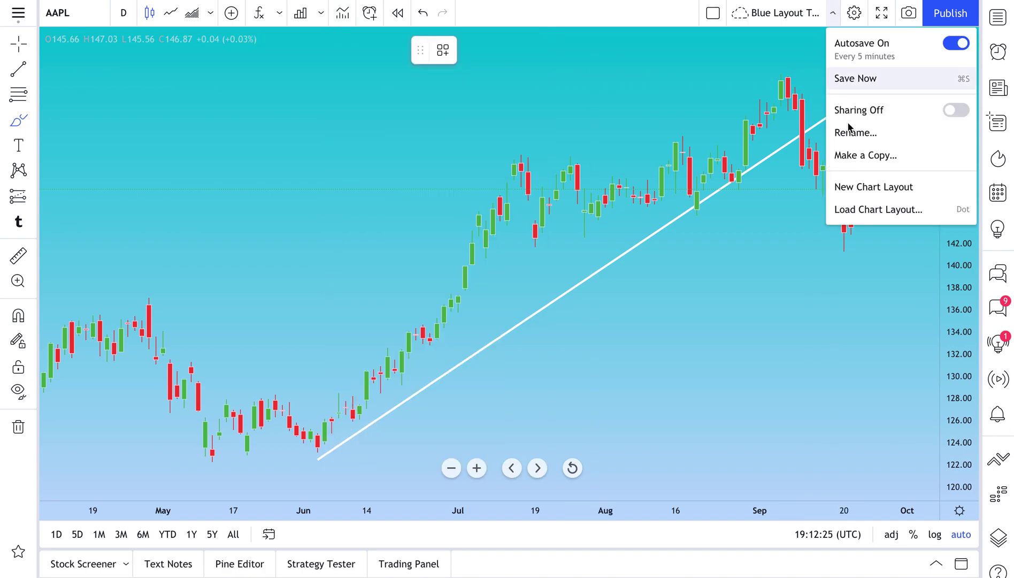
pyautogui.click(862, 208)
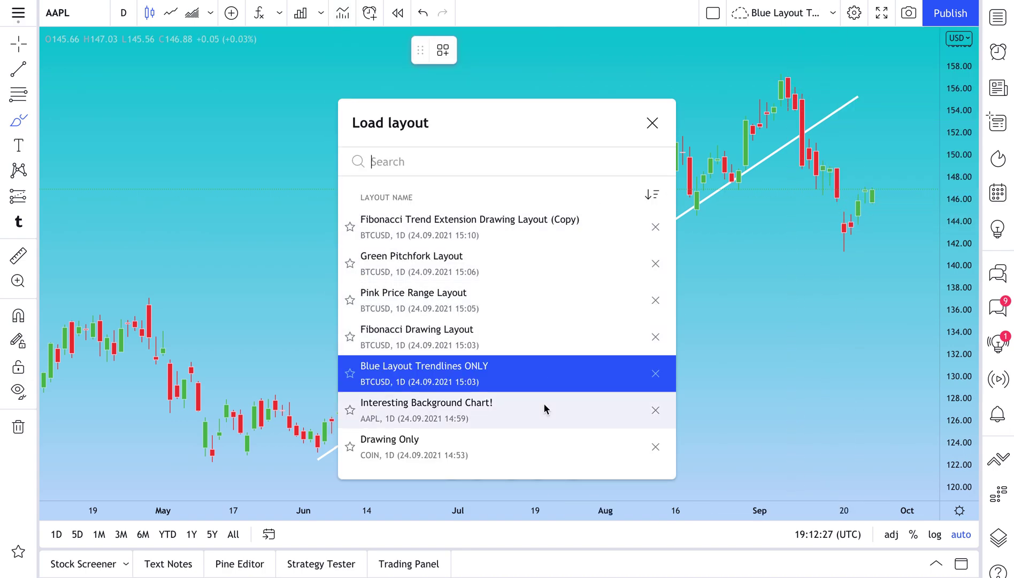
pyautogui.click(651, 125)
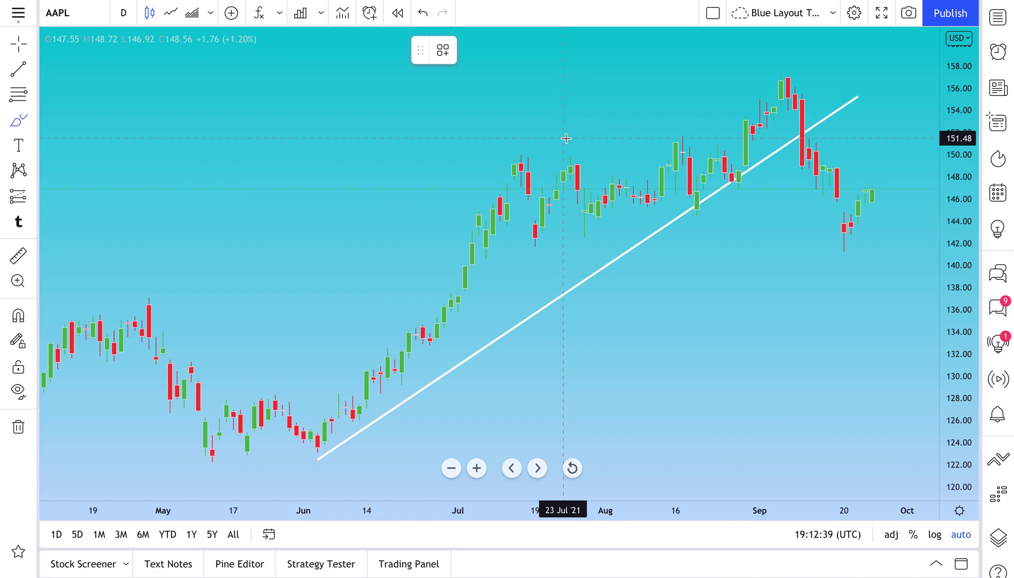
# Step: Examine the custom and default indicator templates again, and open the chart layout management options
pyautogui.click(344, 15)
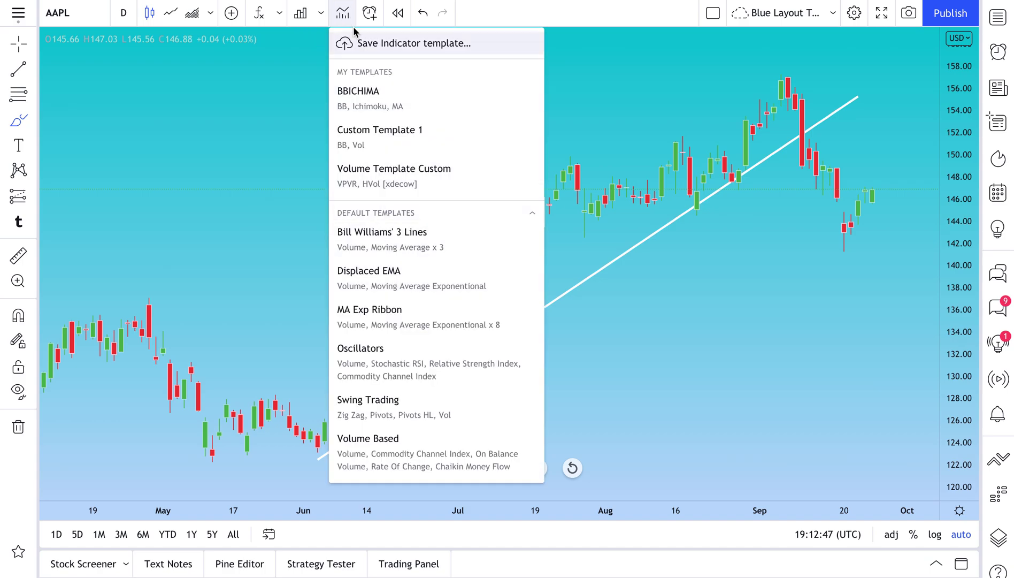
pyautogui.click(337, 44)
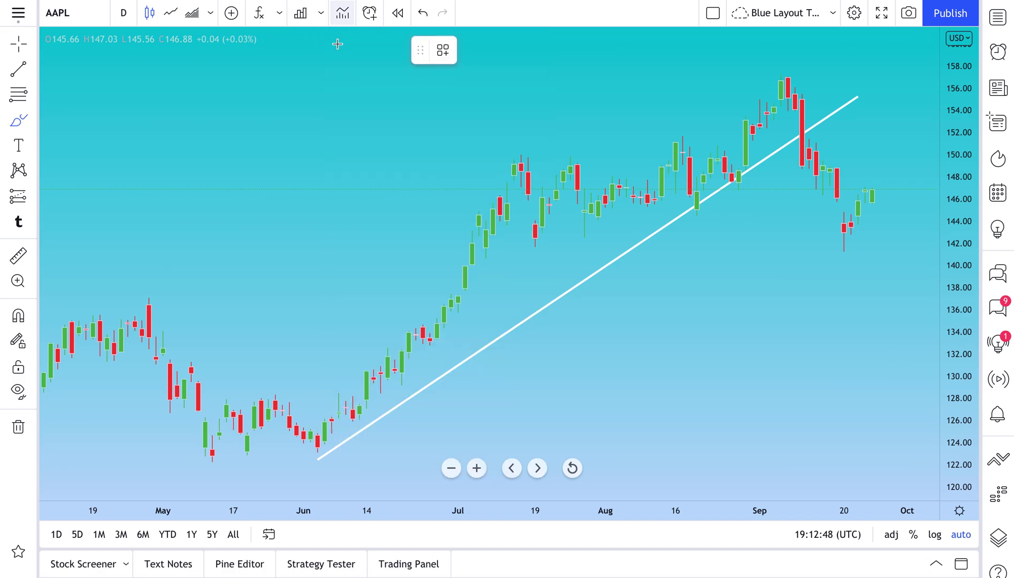
pyautogui.click(343, 14)
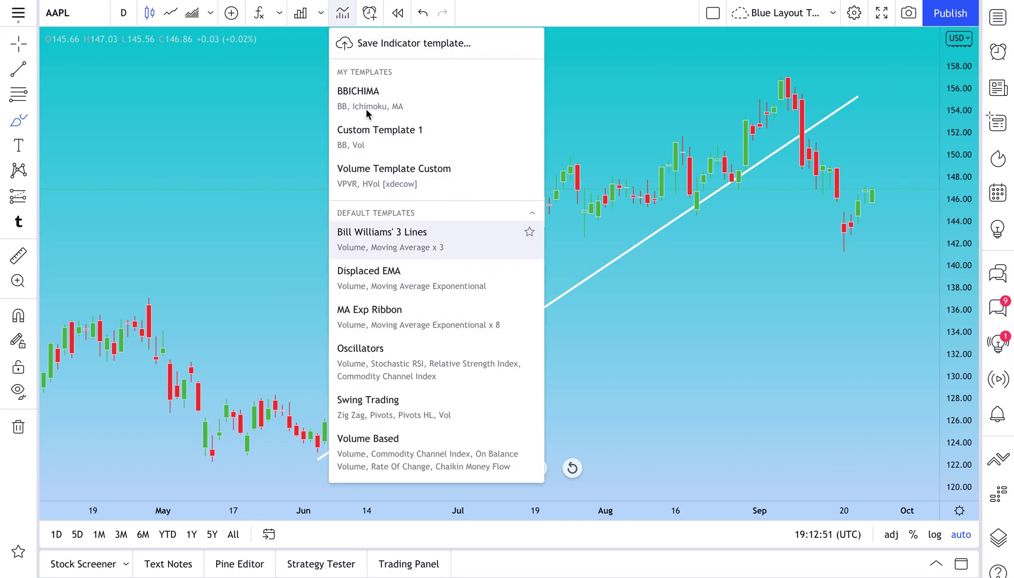
pyautogui.click(343, 22)
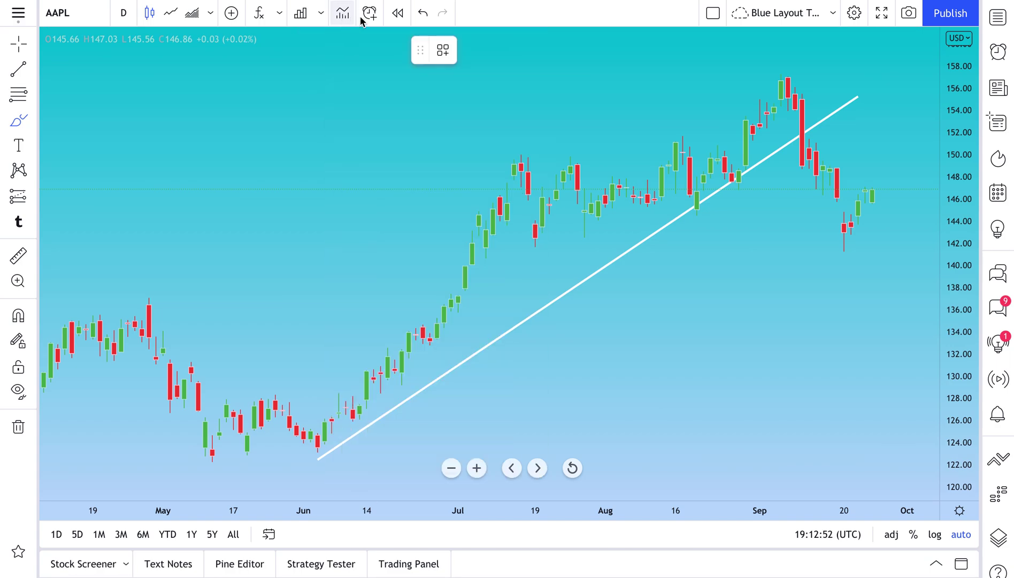
pyautogui.click(832, 16)
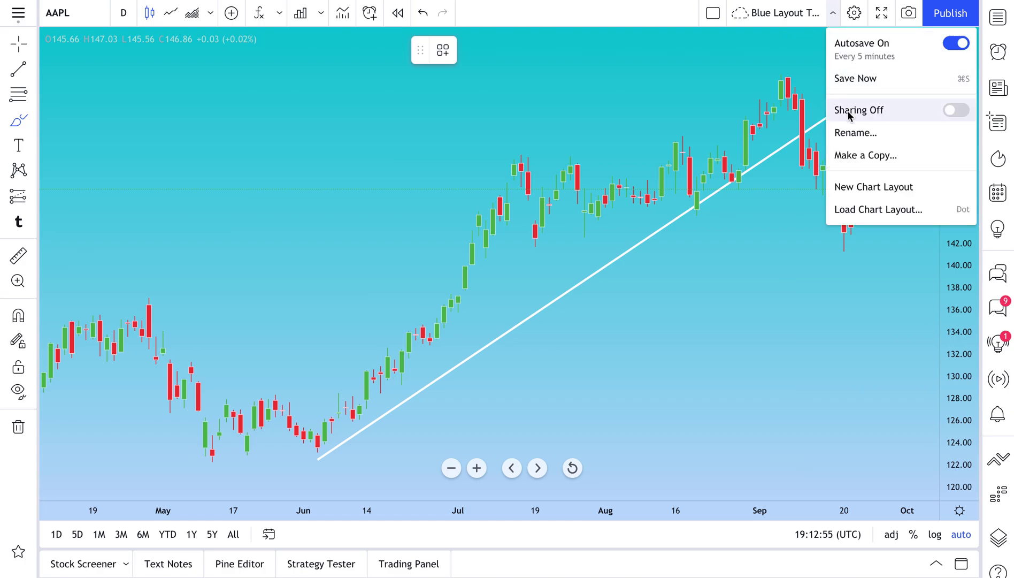